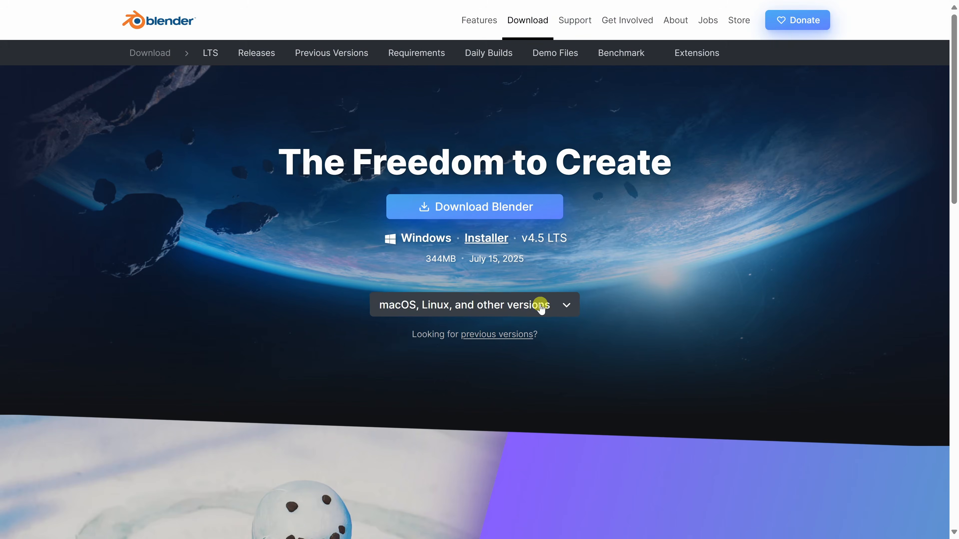
Step: Look through the Blender downloads for macOS, Linux and other versions
click(541, 304)
scroll(537, 317, down, 5)
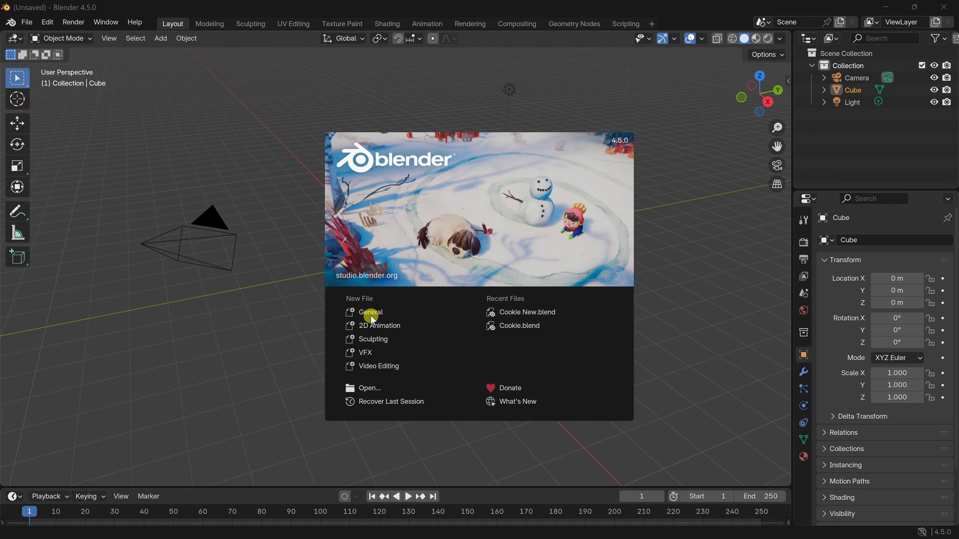
Step: Switch to Blender, dismiss the splash screen and open the Preferences
click(283, 302)
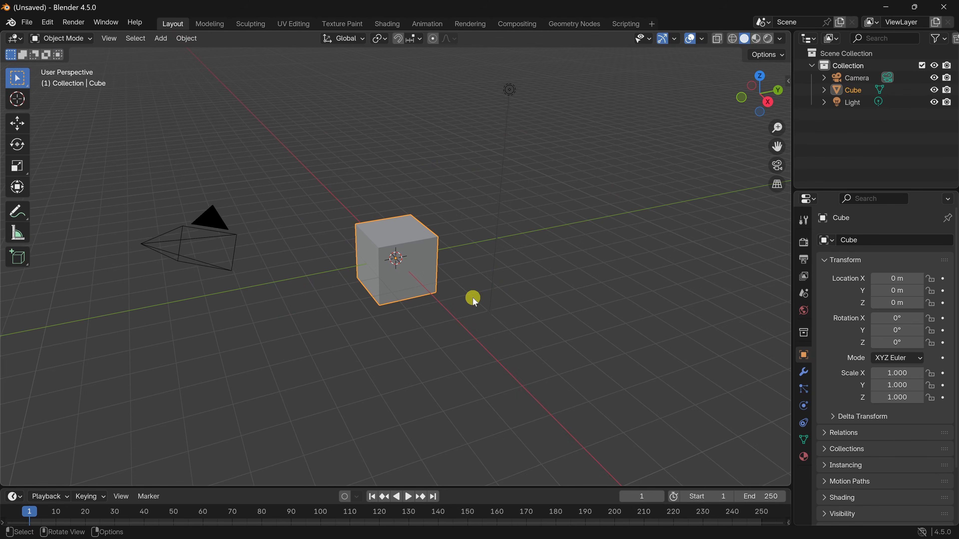
click(48, 23)
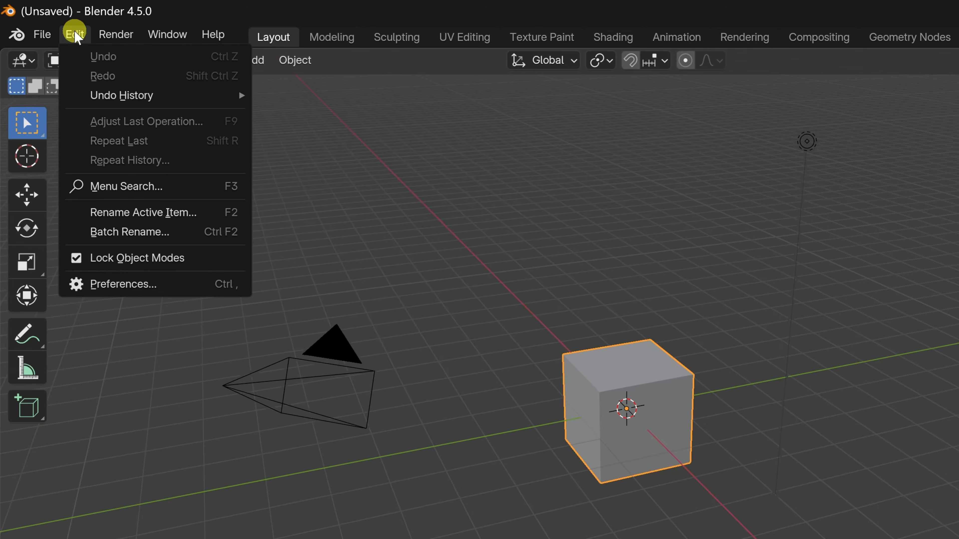
click(123, 285)
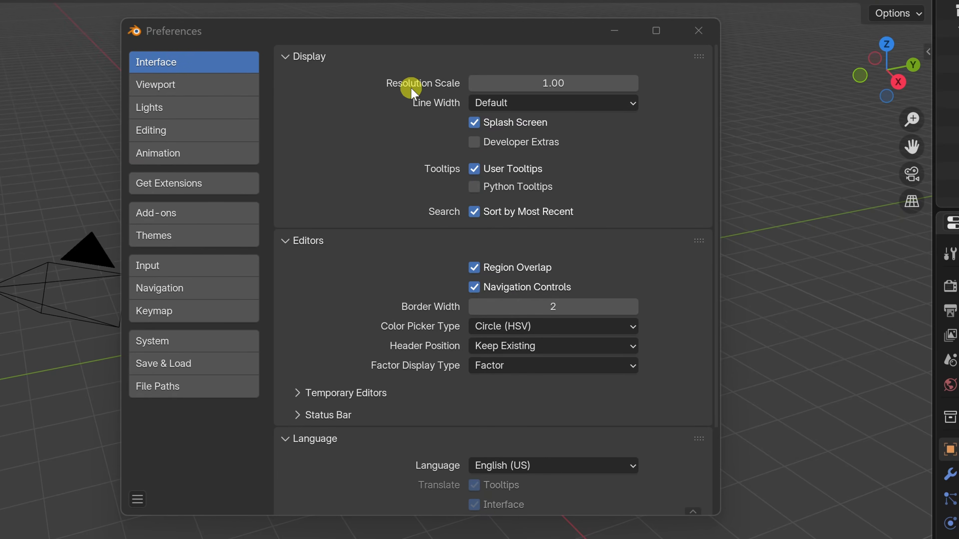
Step: Try enlarging the interface through the resolution scale, and set it back to 1.00
drag(476, 83, 567, 436)
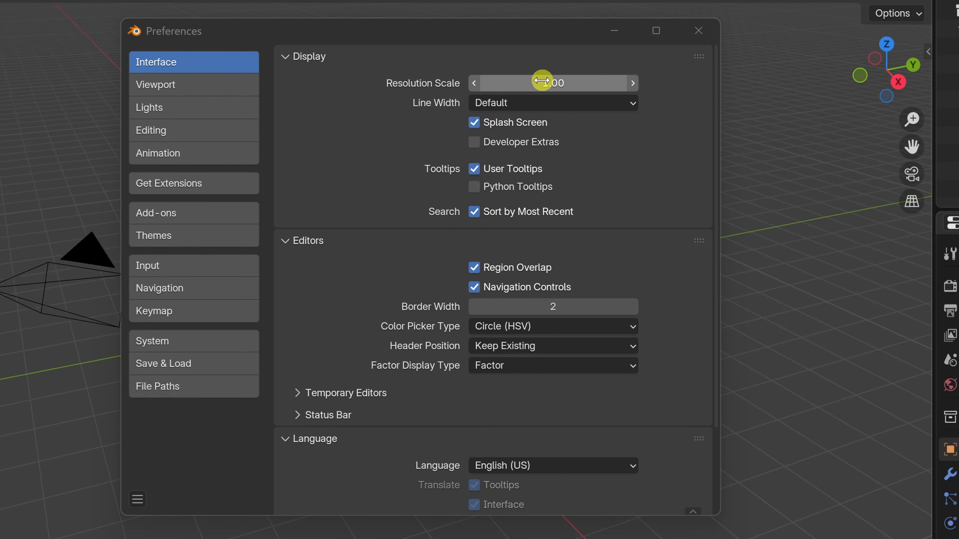
mouse_move(540, 346)
mouse_down()
mouse_move(601, 342)
mouse_move(542, 344)
mouse_up()
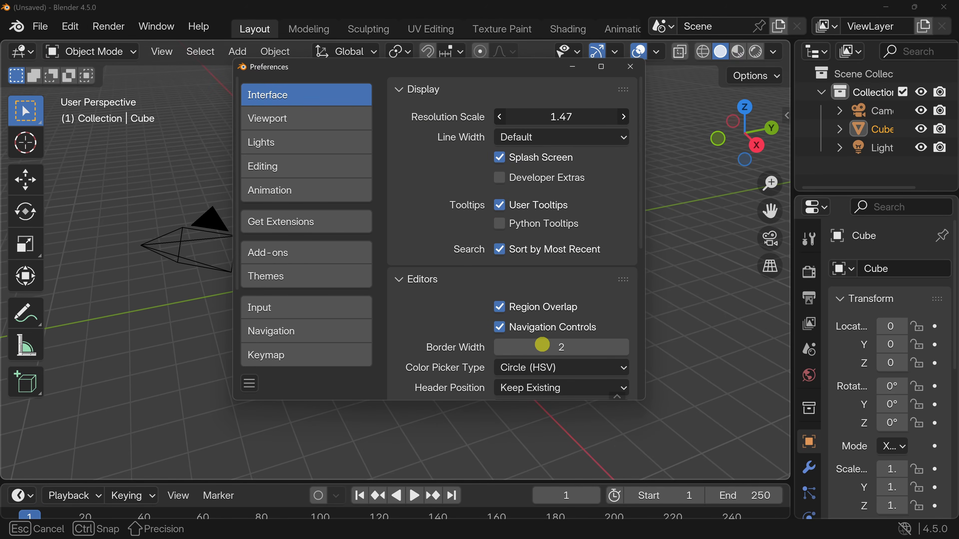
drag(542, 344, 543, 103)
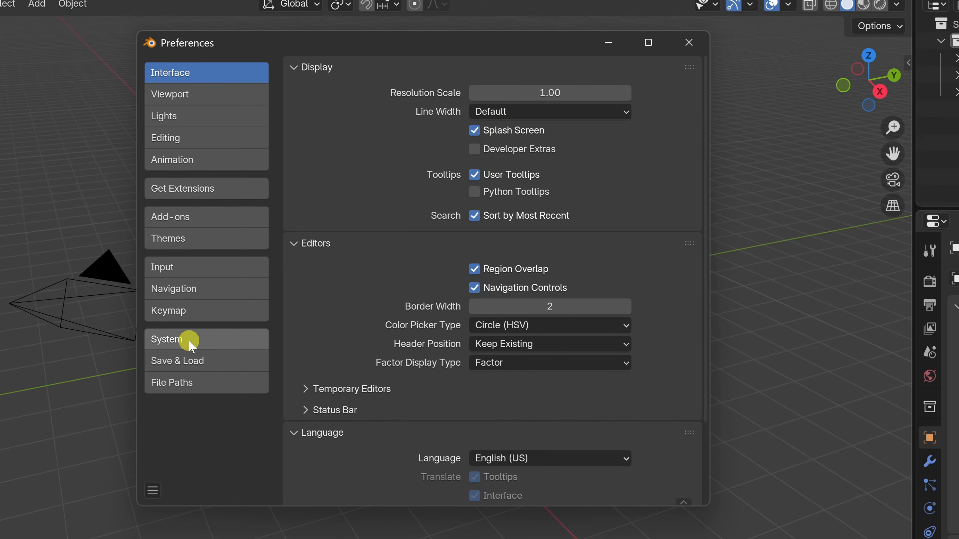
Step: Set the Cycles render device type to CUDA in the System preferences
click(181, 343)
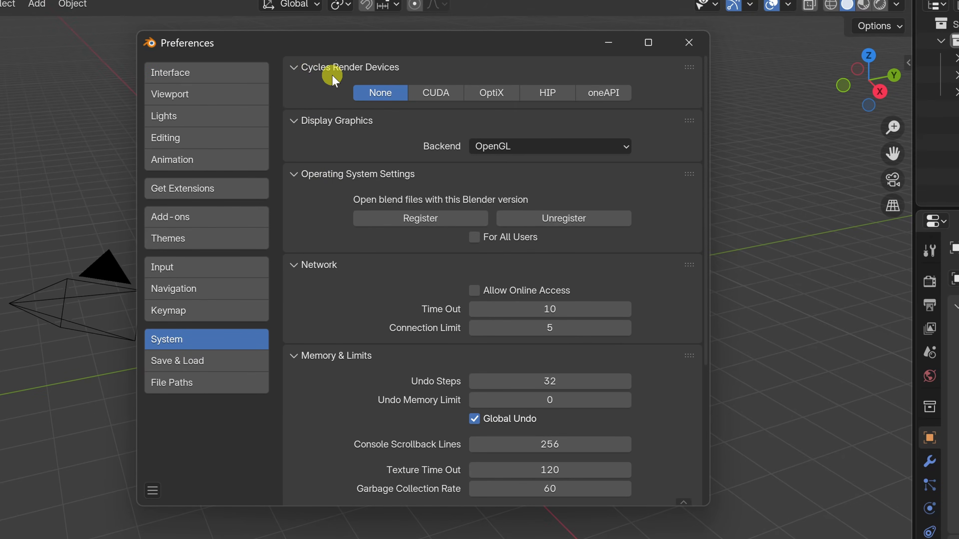
click(449, 90)
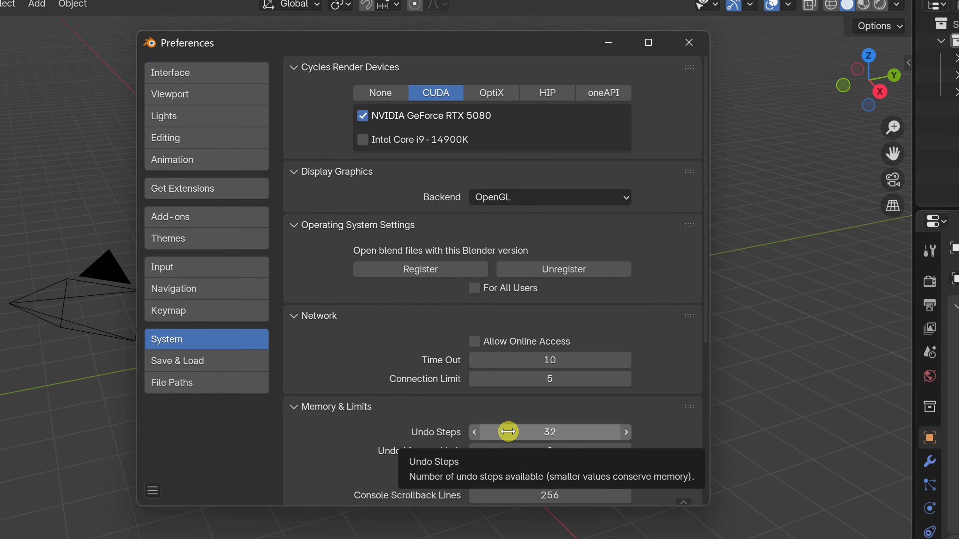
Step: Set the undo steps to 100 and save the preferences
click(554, 433)
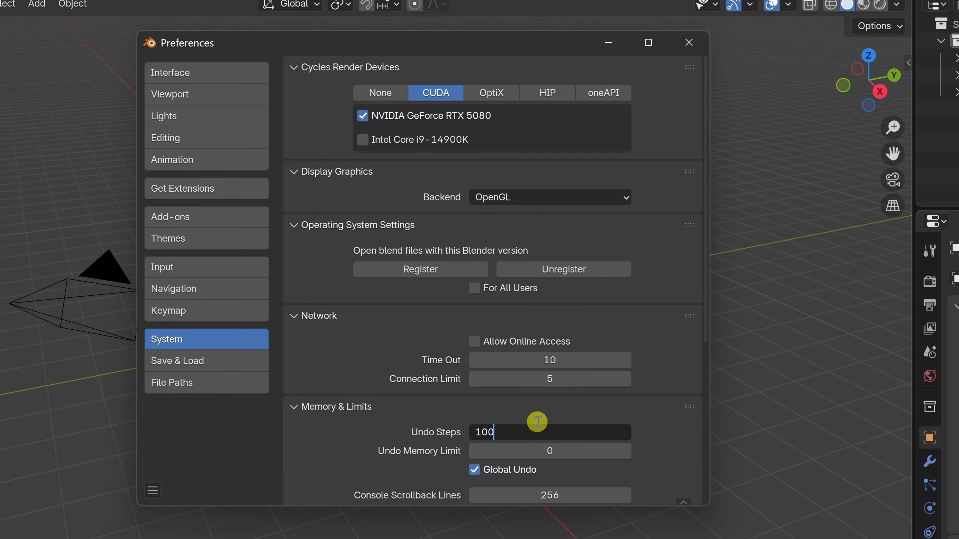
click(563, 418)
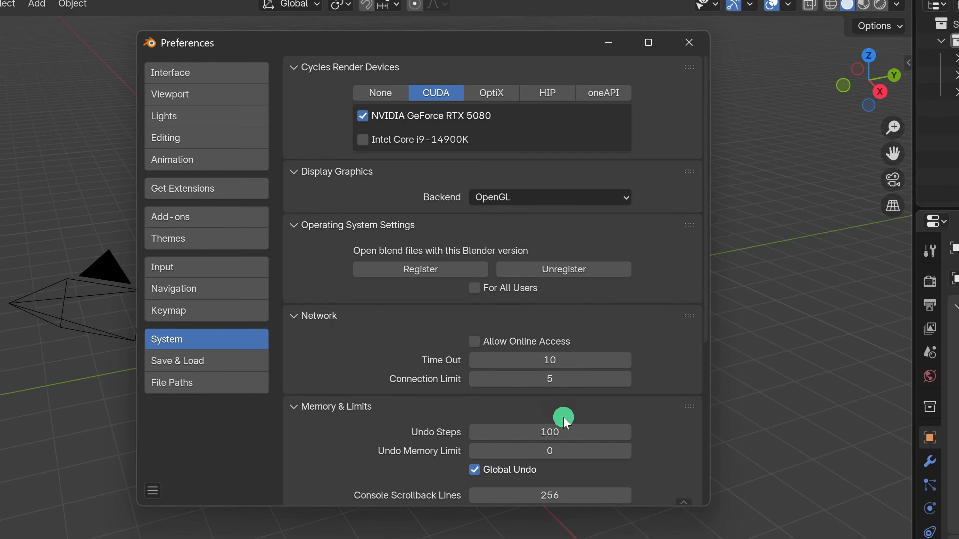
click(152, 490)
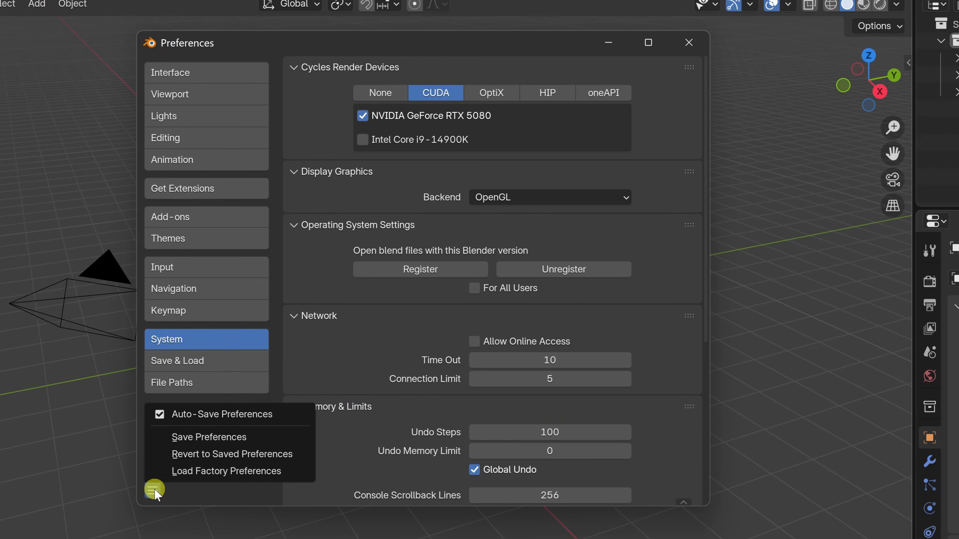
click(191, 438)
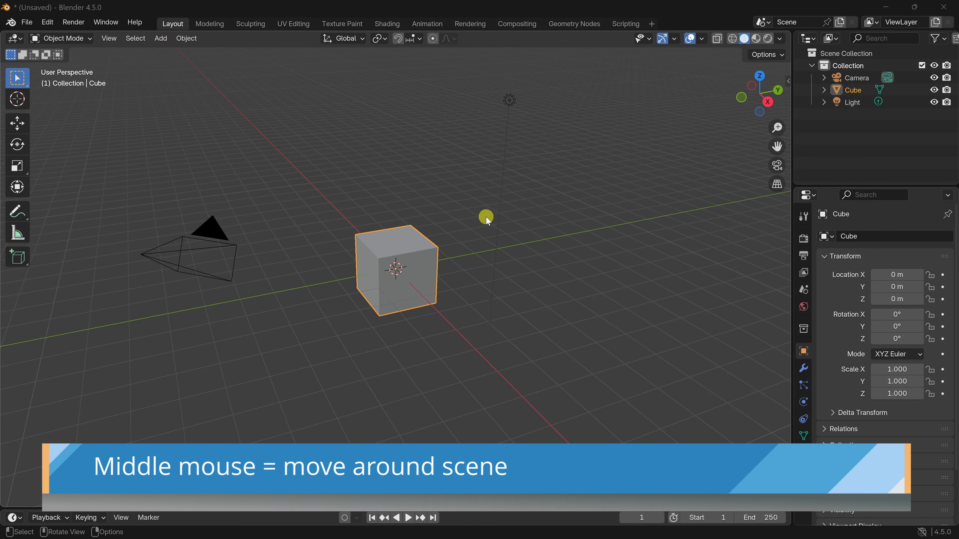
Step: Examine the default scene around the cube by orbiting, panning and zooming the 3D view
mouse_move(541, 215)
middle_down()
mouse_move(504, 208)
mouse_move(502, 180)
mouse_move(542, 160)
mouse_move(569, 182)
mouse_move(574, 222)
mouse_move(543, 238)
mouse_move(515, 228)
mouse_move(510, 188)
mouse_move(527, 178)
mouse_move(548, 204)
mouse_move(533, 210)
middle_up()
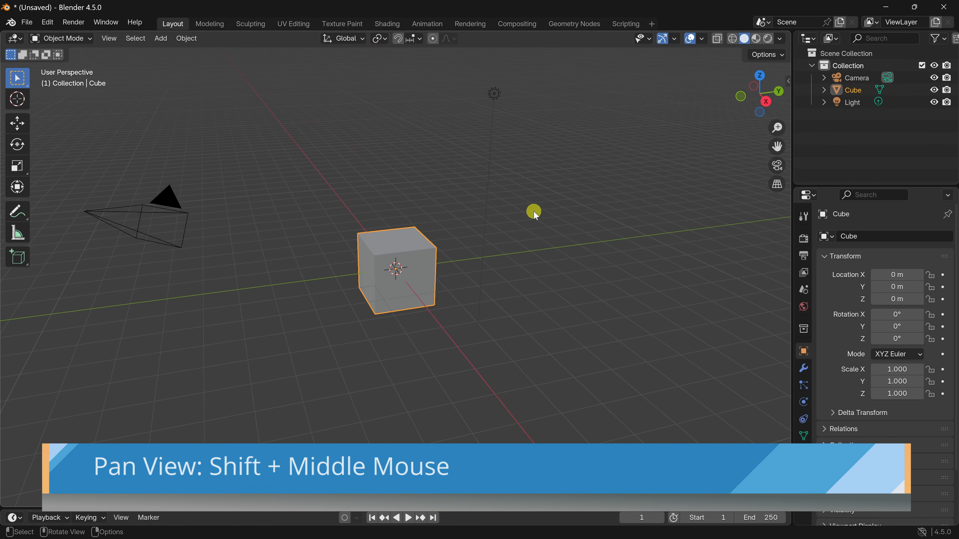
shift+middle_drag(465, 213, 517, 207)
scroll(521, 212, down, 5)
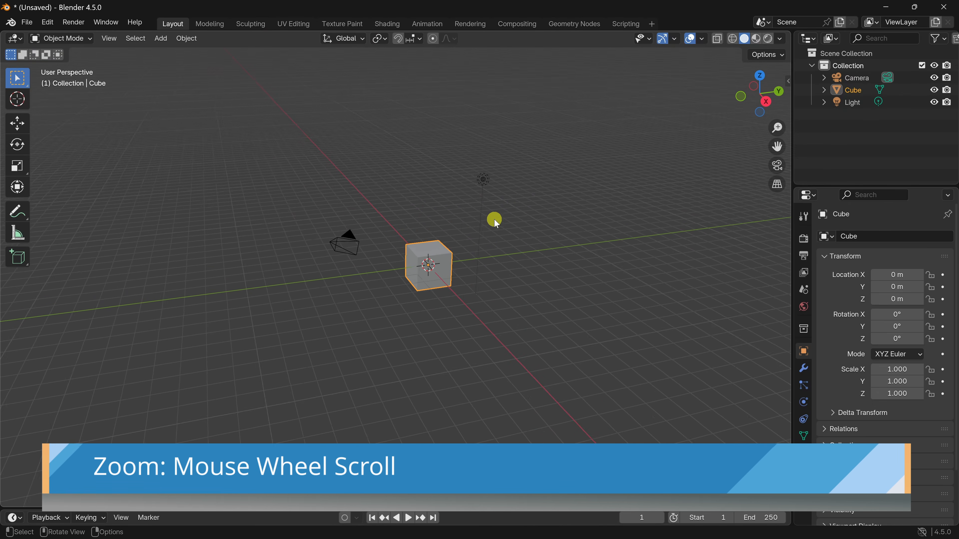
scroll(438, 241, up, 5)
scroll(441, 244, down, 4)
scroll(457, 247, up, 4)
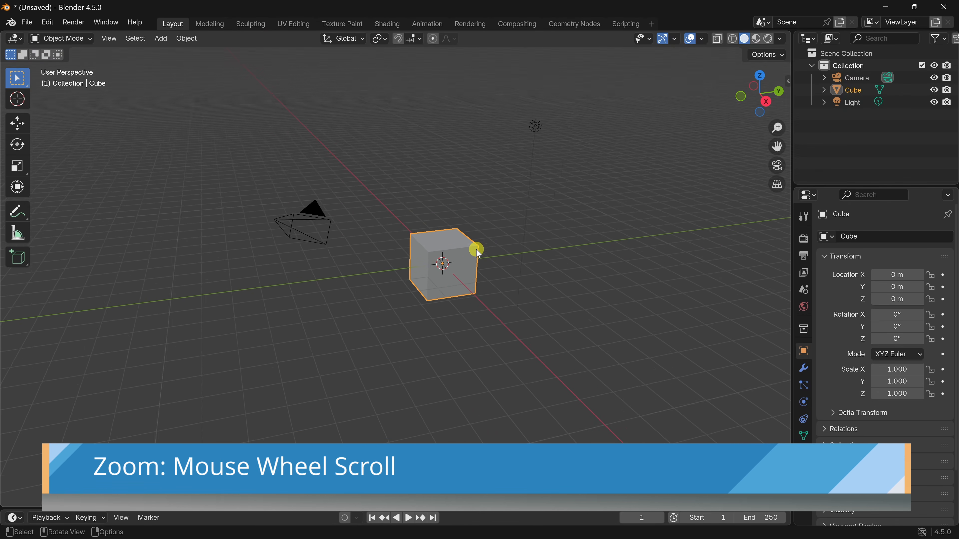
scroll(506, 251, down, 1)
scroll(537, 249, up, 3)
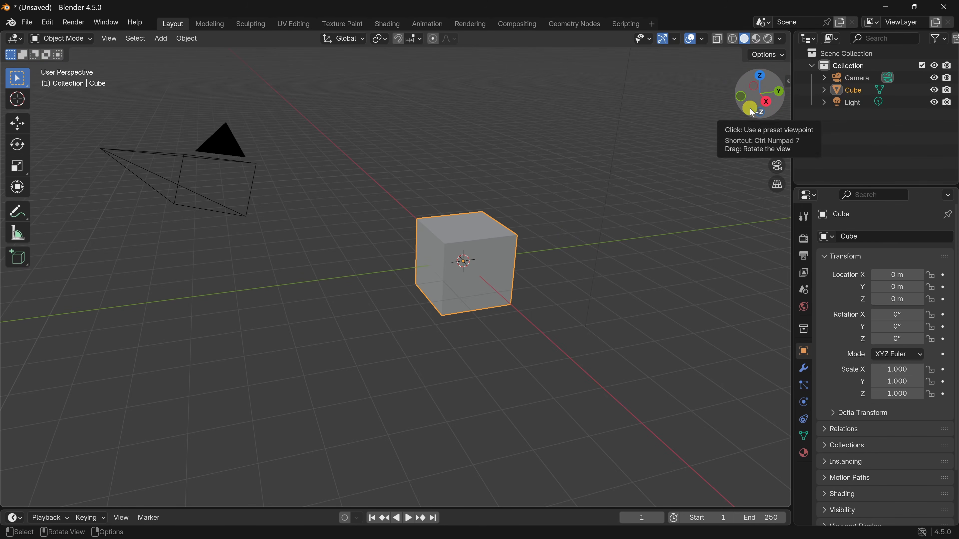
Step: Examine the cube from the back, top, front and right preset viewpoints, and return to a perspective view
drag(752, 100, 25, 145)
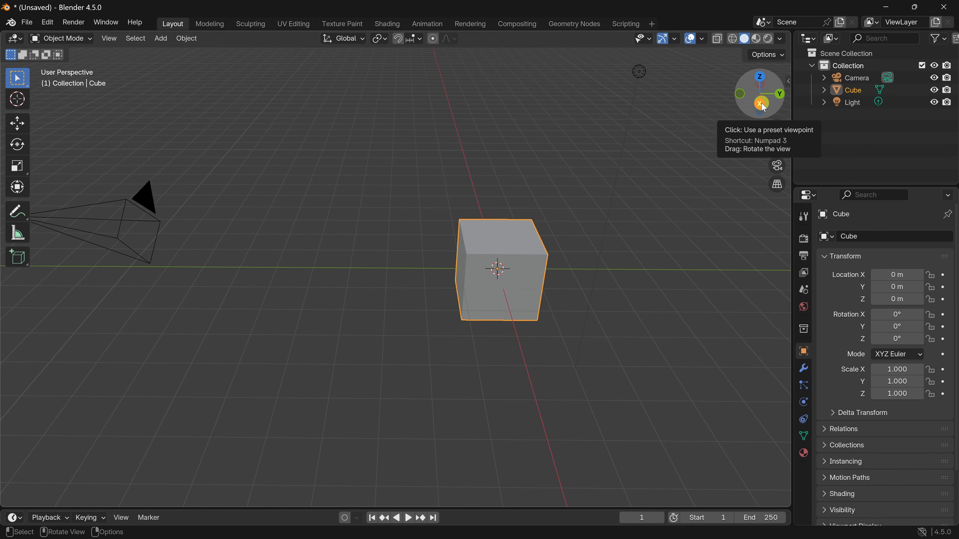
click(777, 94)
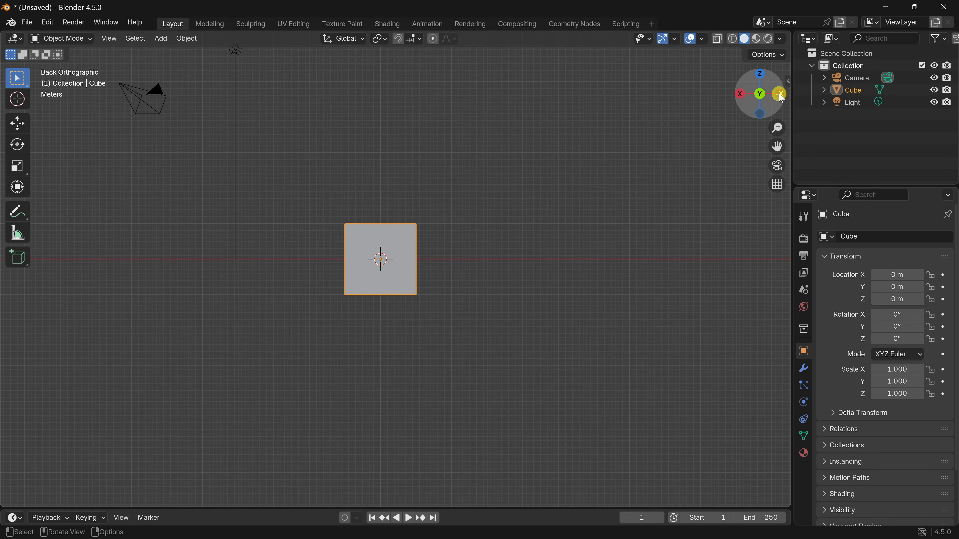
click(743, 94)
click(761, 75)
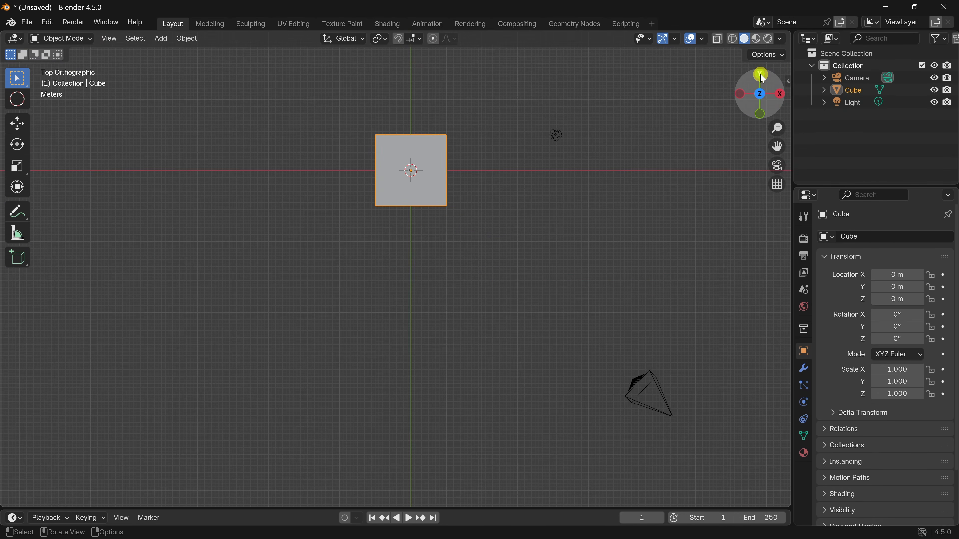
click(761, 76)
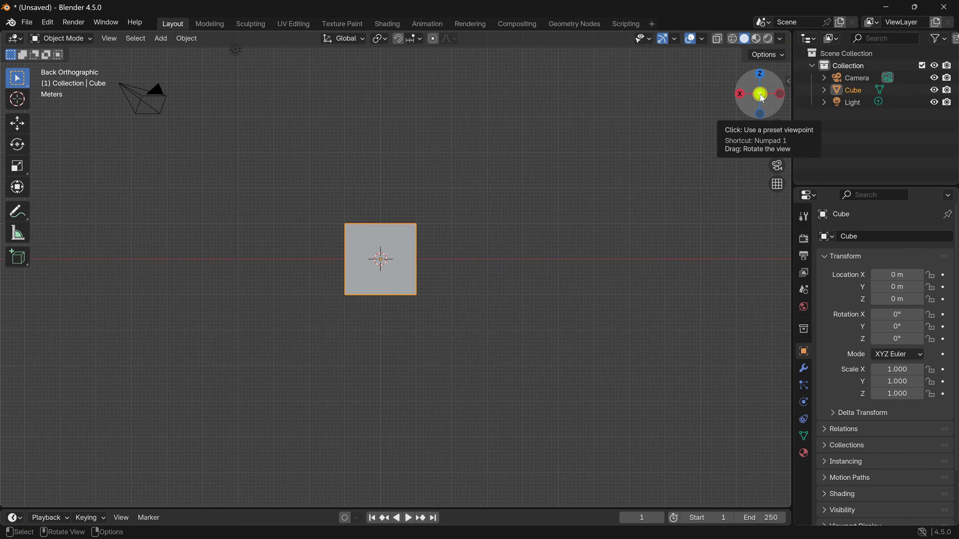
click(762, 97)
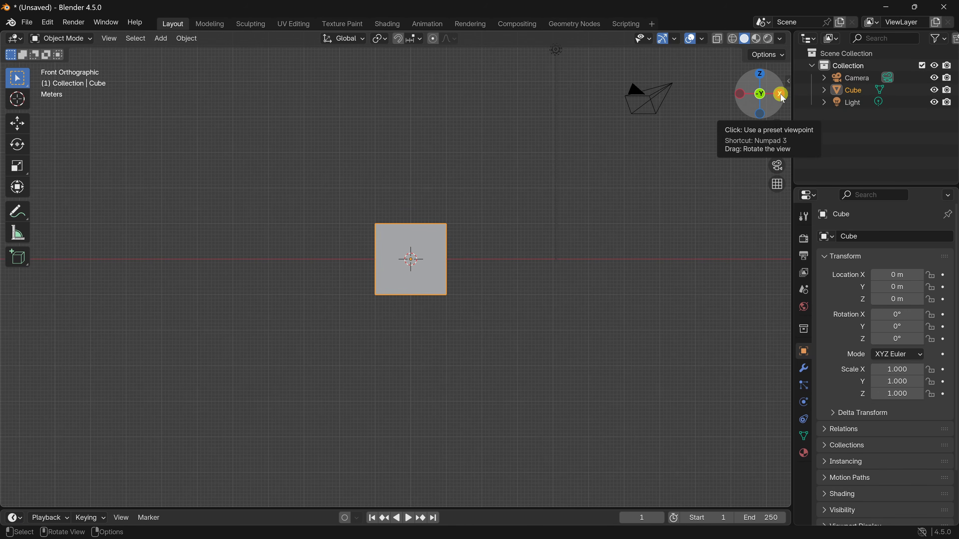
drag(780, 95, 781, 95)
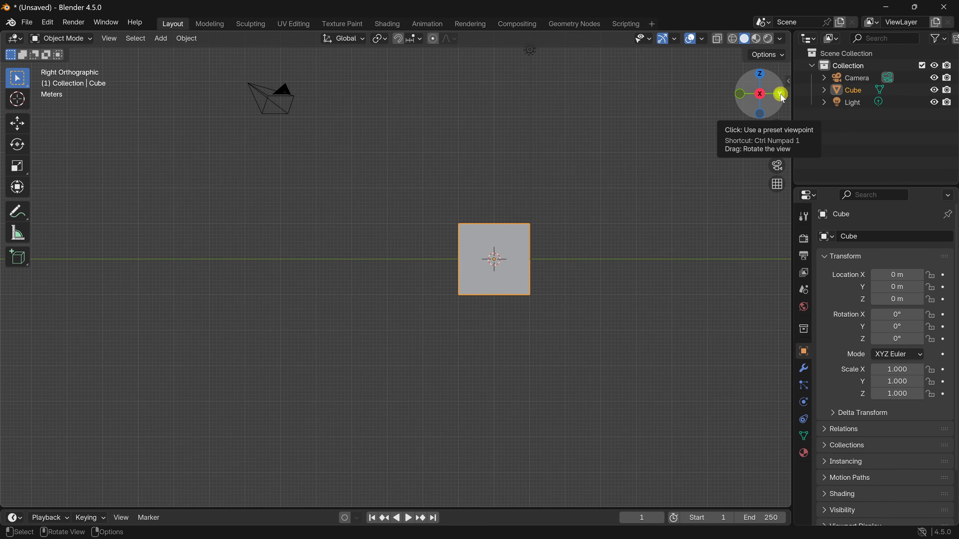
click(761, 77)
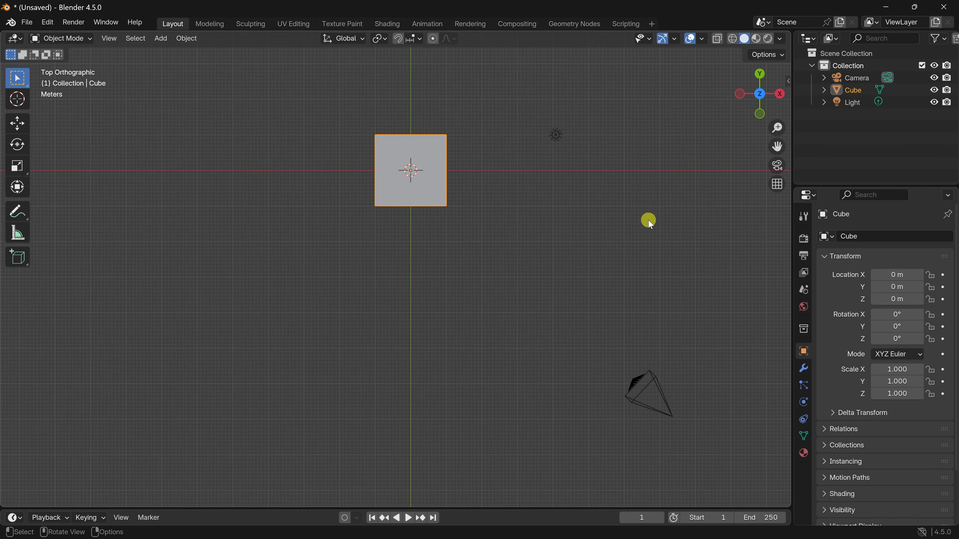
middle_drag(666, 267, 534, 191)
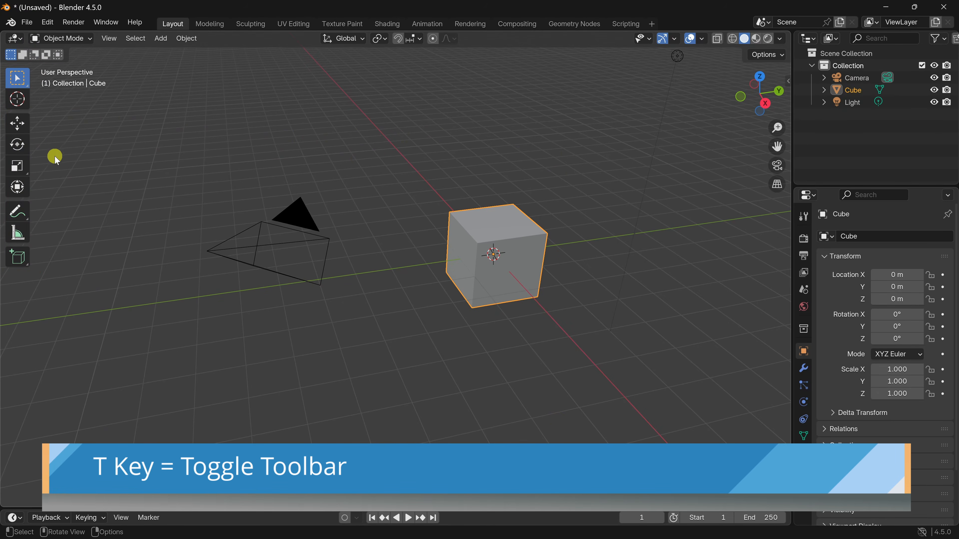
Step: Hide and restore the 3D viewport's toolbar, and widen it to show the tool names before narrowing it back
key(t)
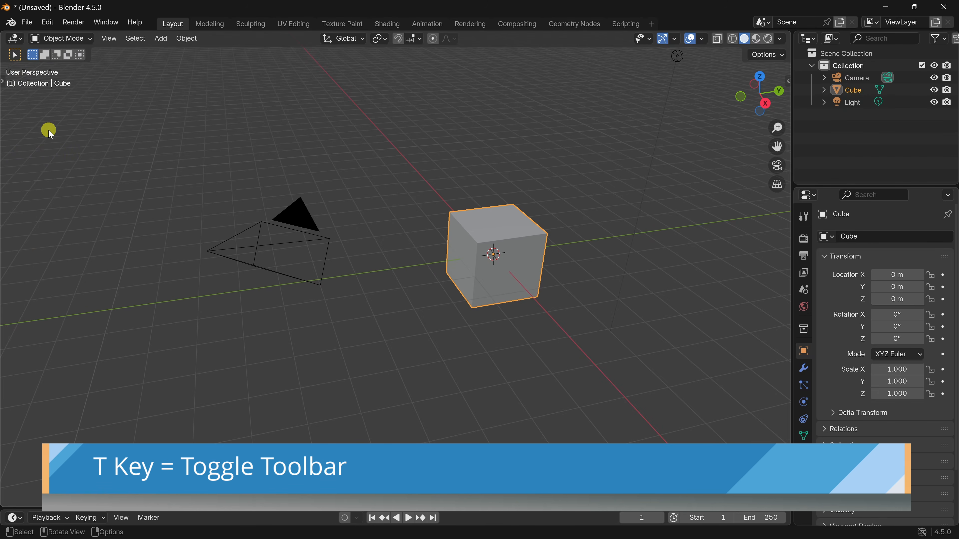
key(t)
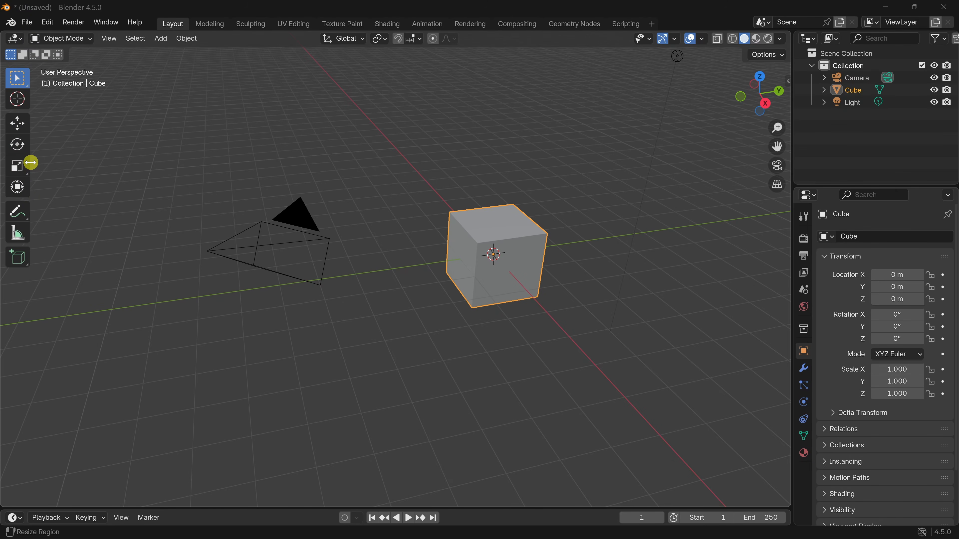
drag(31, 163, 94, 163)
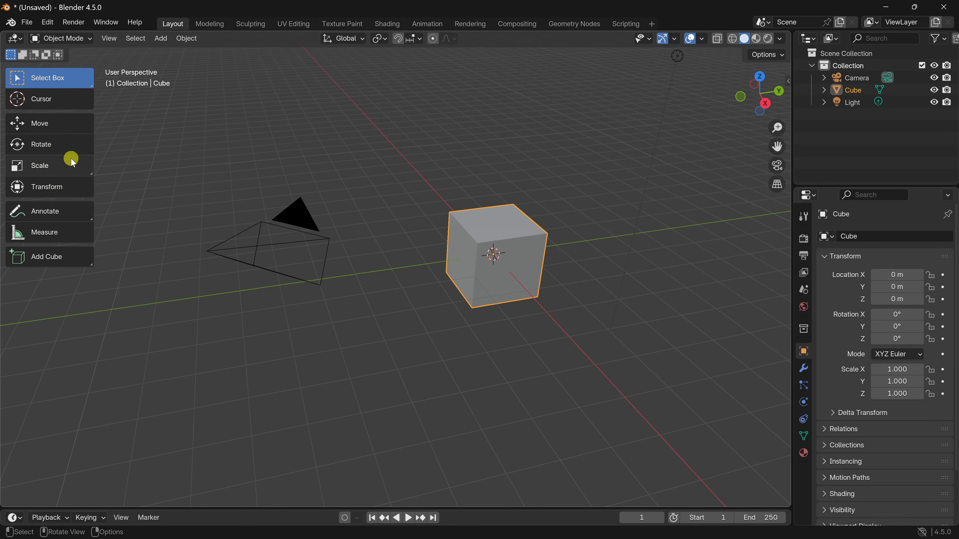
drag(96, 154, 31, 154)
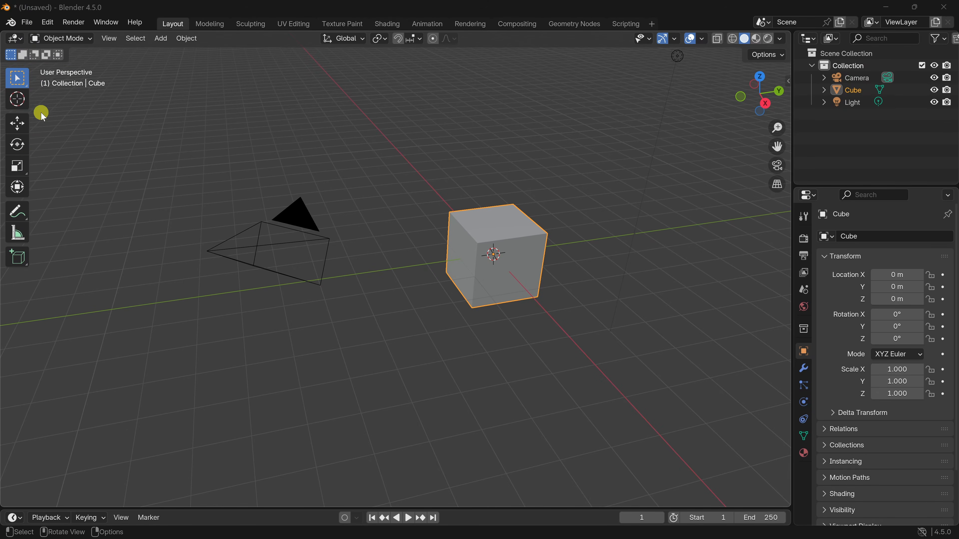
Step: Switch the cube to Edit Mode and deselect all of its geometry
click(65, 41)
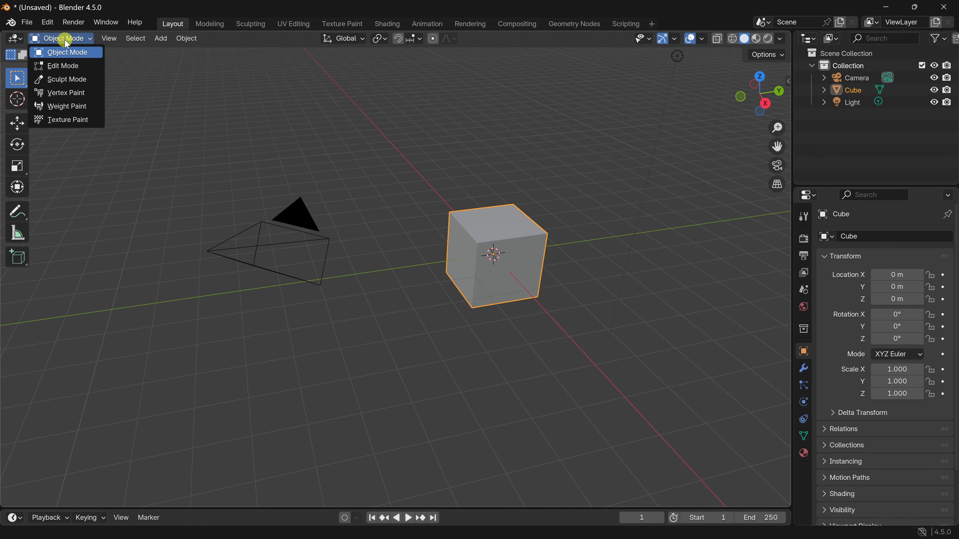
click(66, 70)
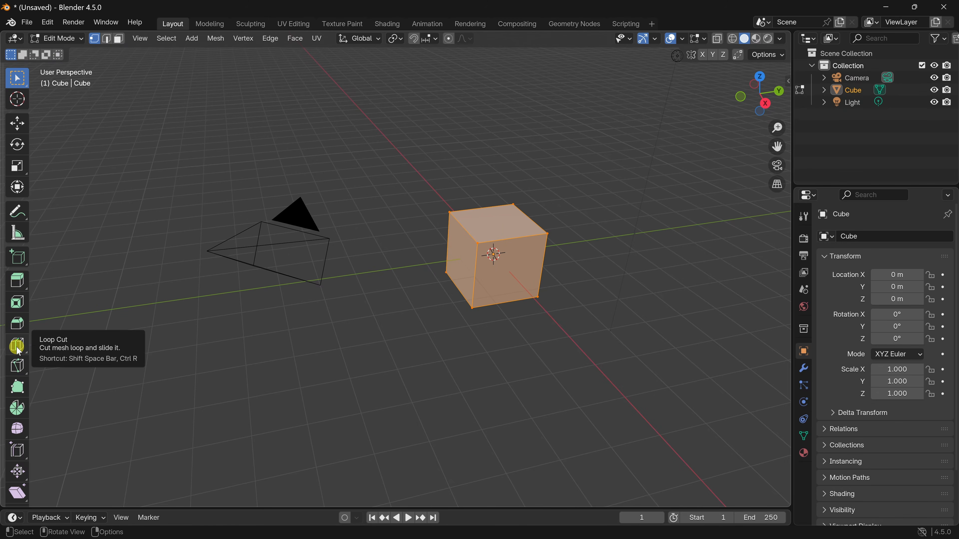
key(alt+a)
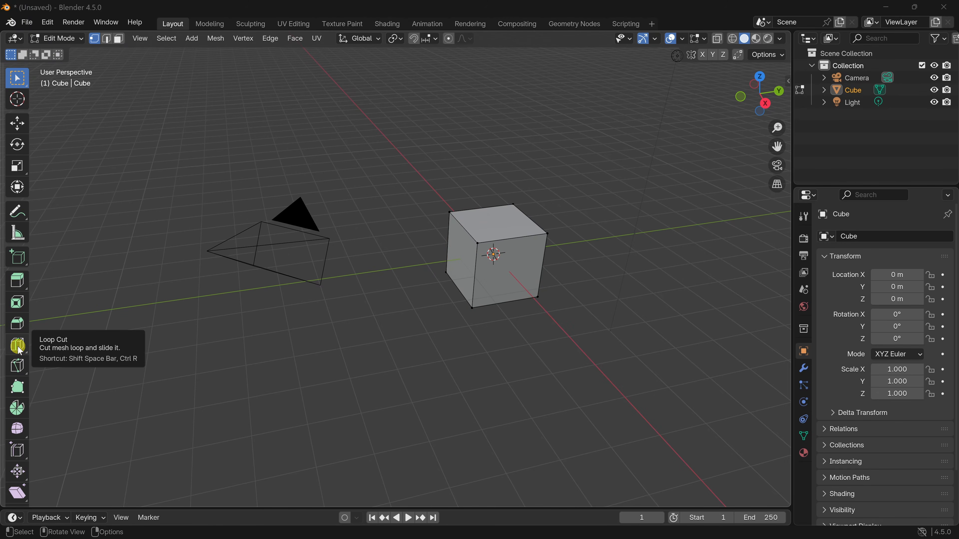
Step: Toggle the cube between Edit Mode and Object Mode, ending in Object Mode
click(79, 38)
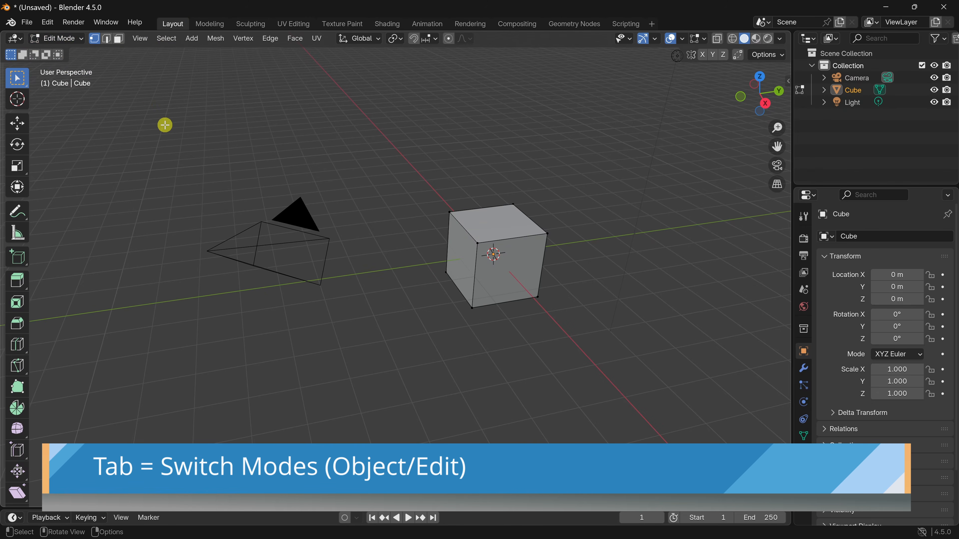
key(Tab)
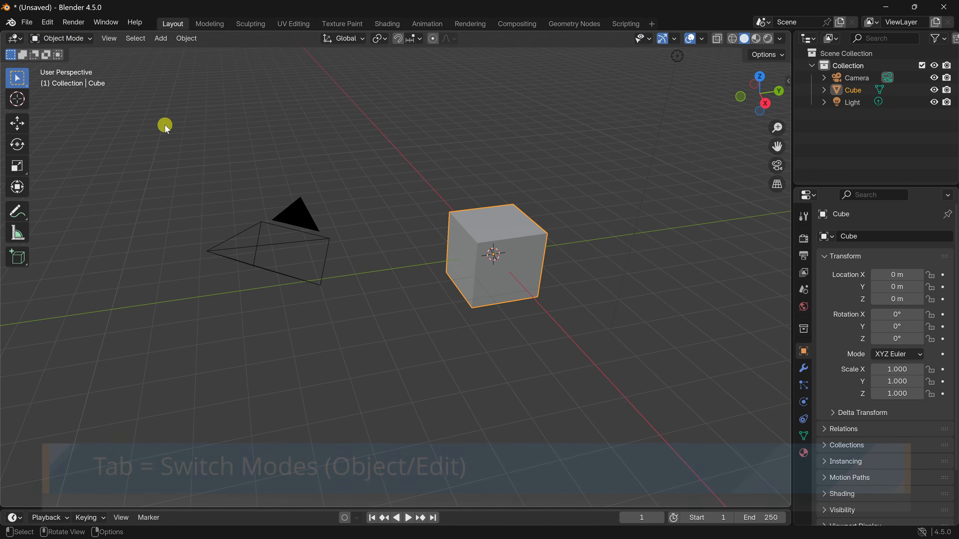
key(Tab)
key(Tab)
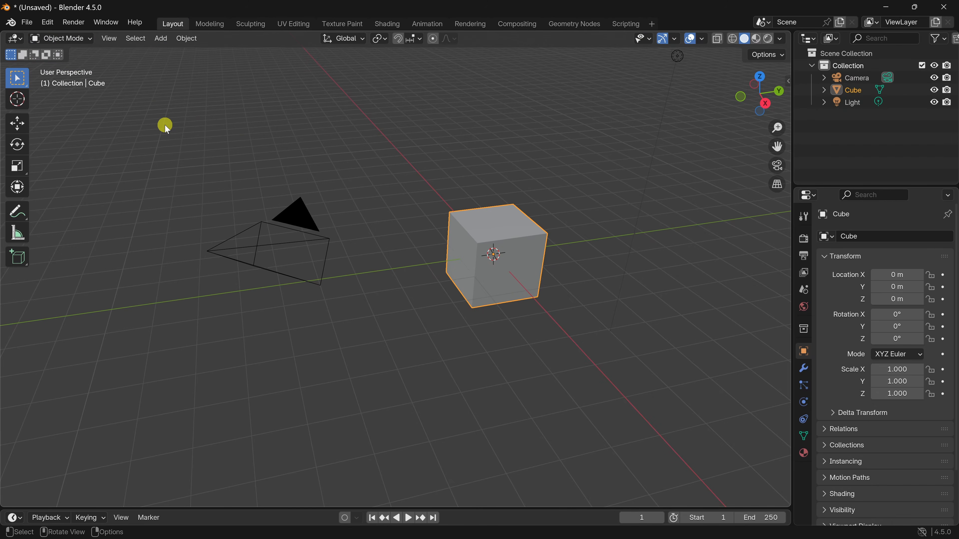
Step: Put the cube into Edit Mode once more and return it to Object Mode
key(Tab)
key(Tab)
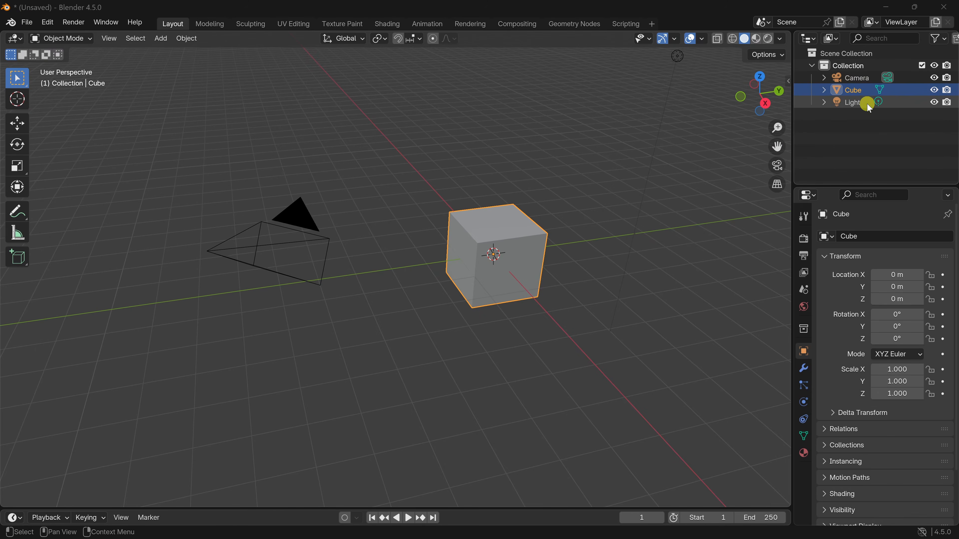
Step: Select the camera, cube and light in turn from the scene's object list, ending with the cube selected
click(862, 79)
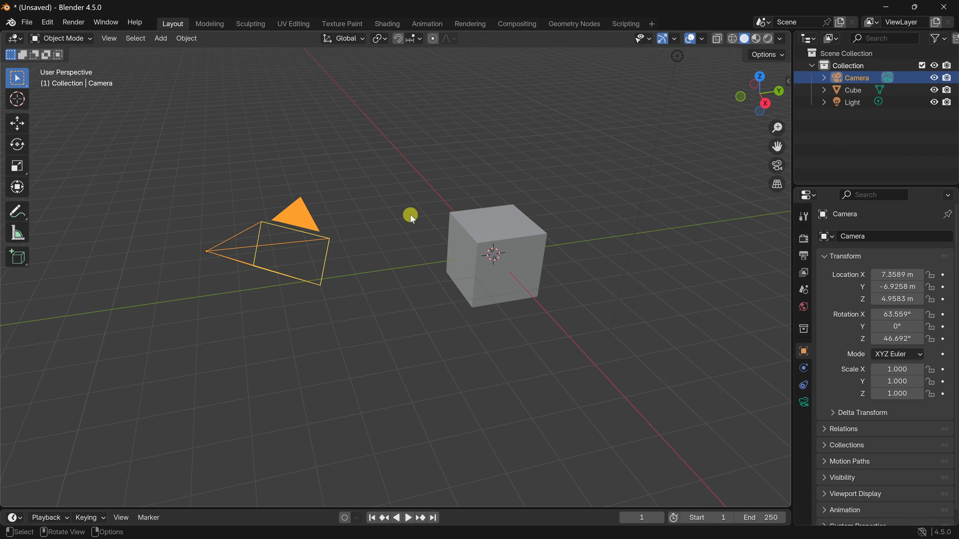
click(859, 92)
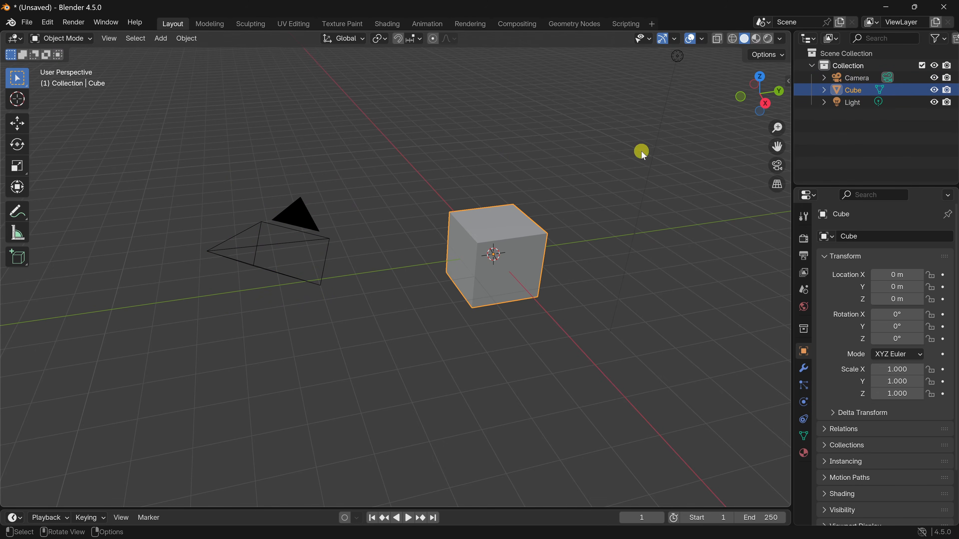
click(860, 104)
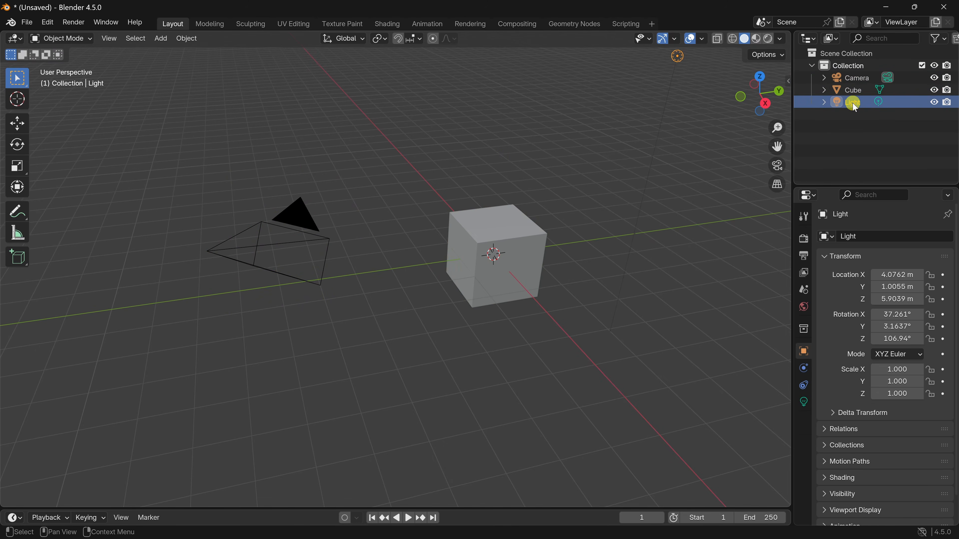
click(854, 90)
click(855, 78)
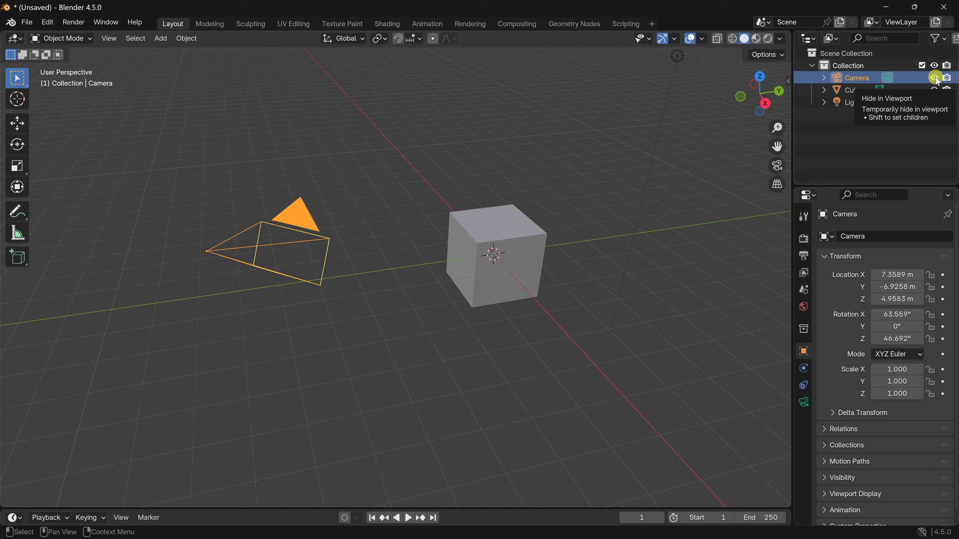
click(855, 90)
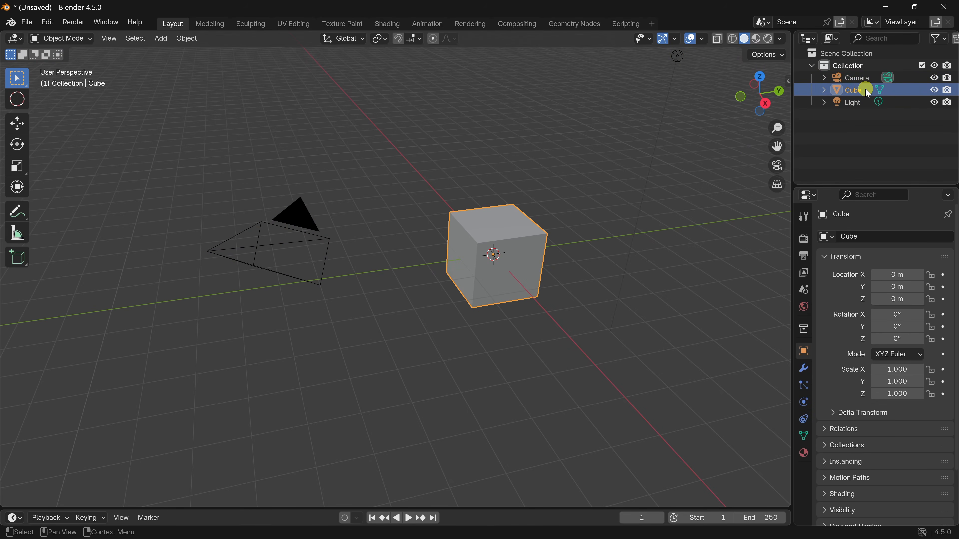
Step: Hide the cube in the viewport and show it again, and open its name for editing without changing it
click(935, 91)
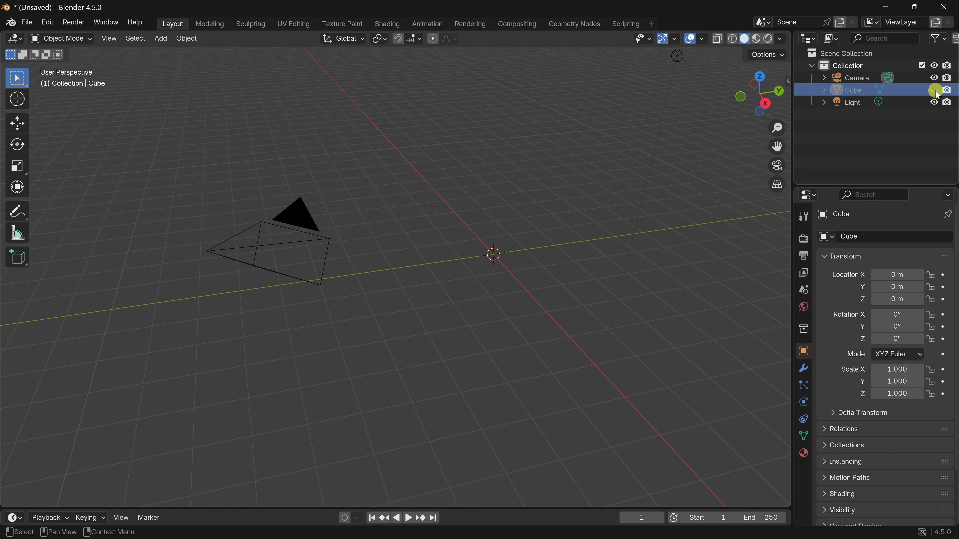
click(934, 91)
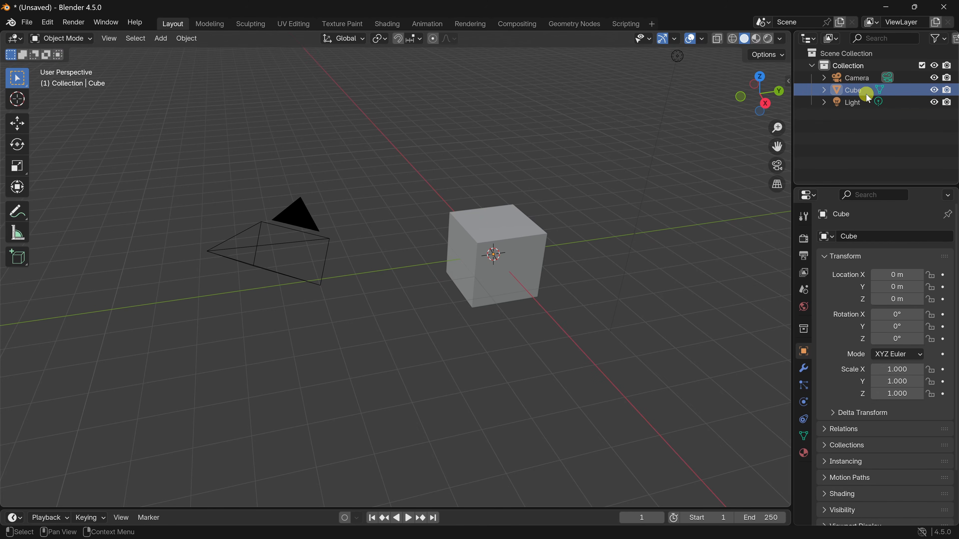
double_click(857, 95)
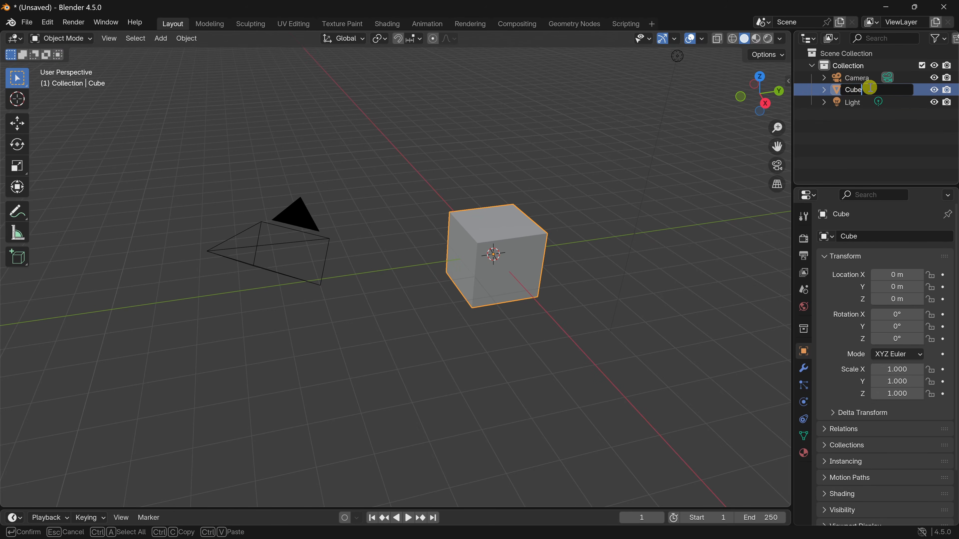
click(862, 146)
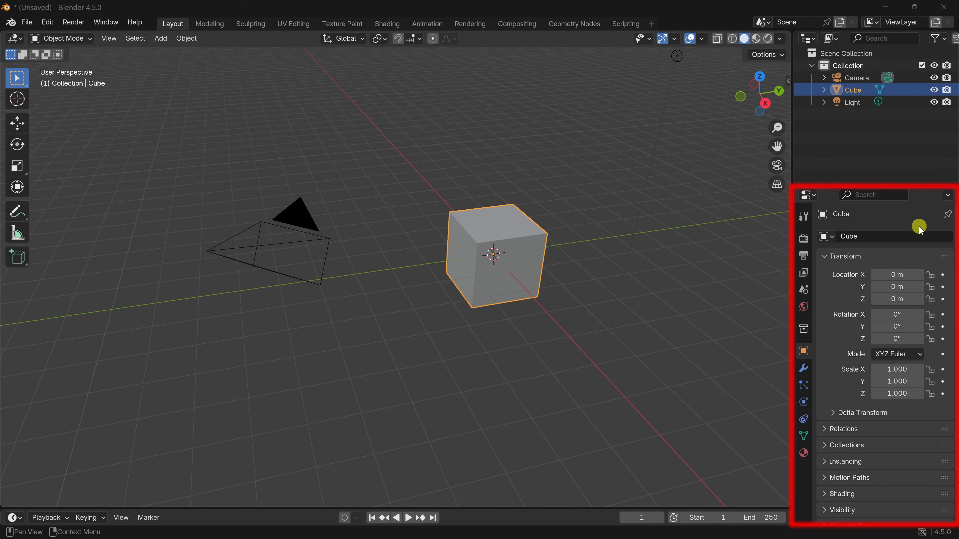
Step: Compare the light's properties with the cube's, and examine the cube's material, modifier and object properties
click(854, 105)
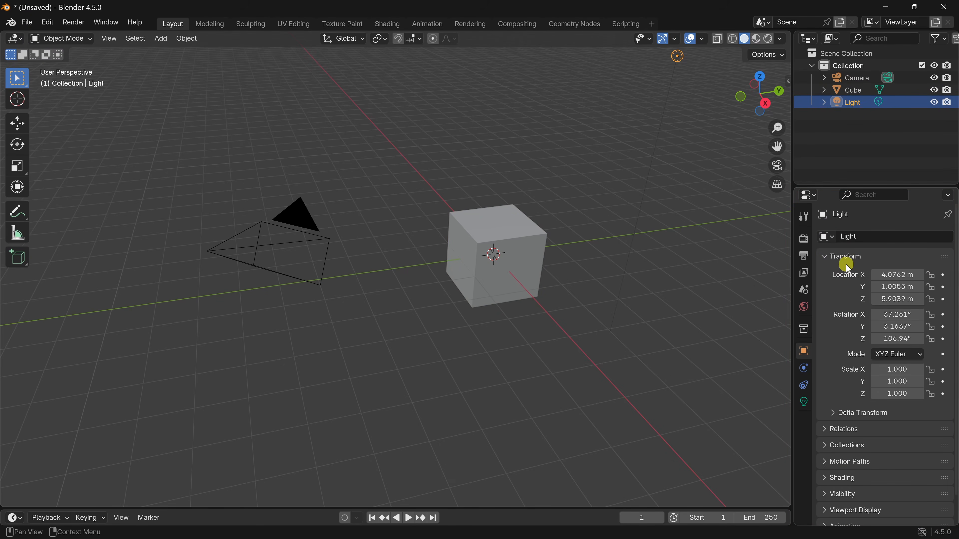
click(860, 91)
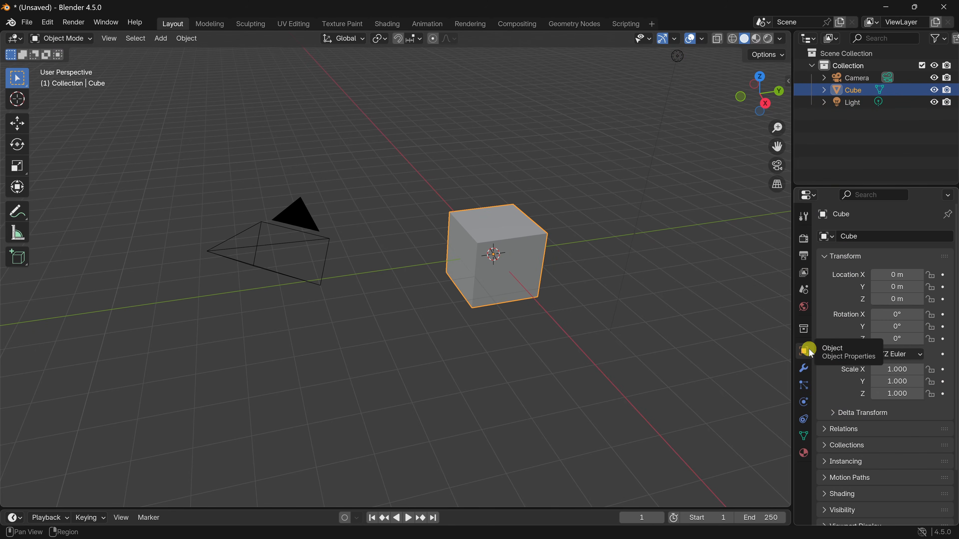
click(804, 454)
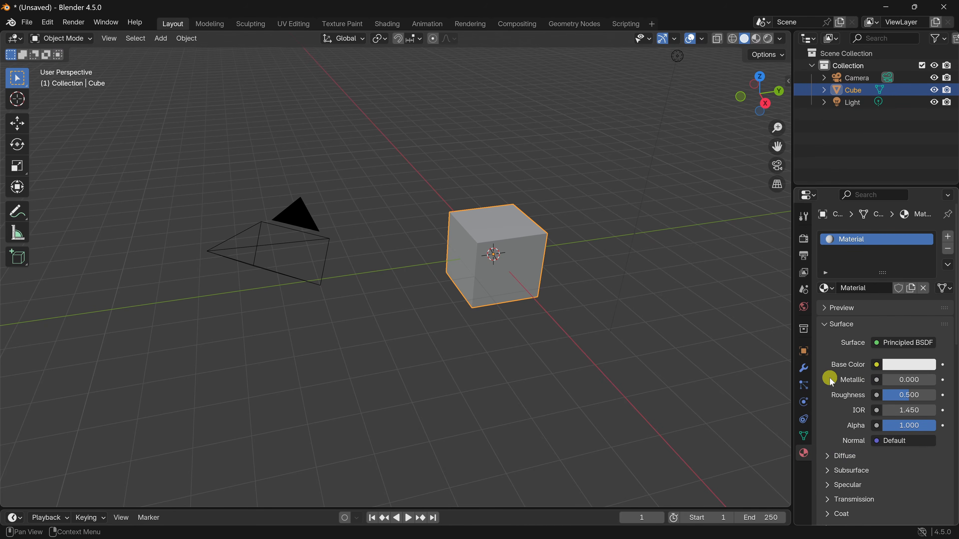
click(807, 370)
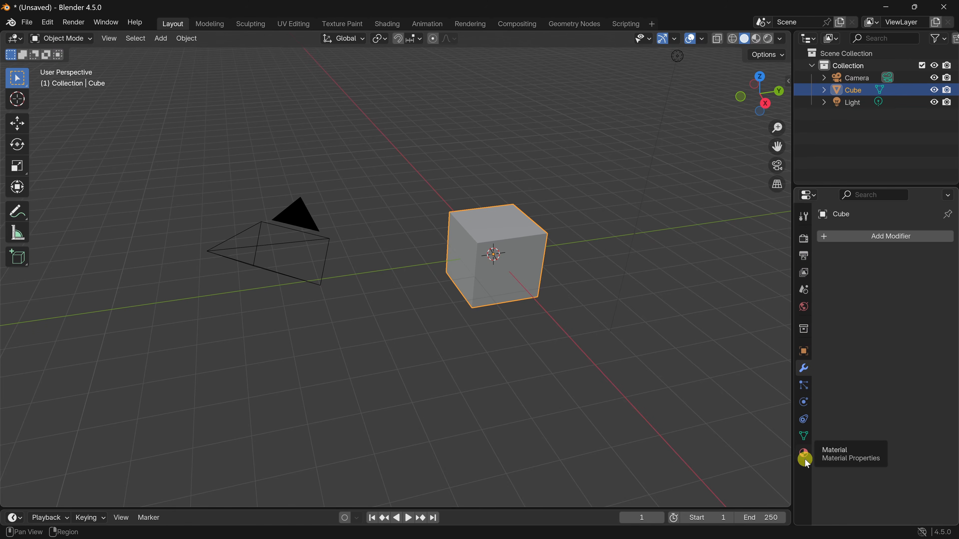
click(805, 352)
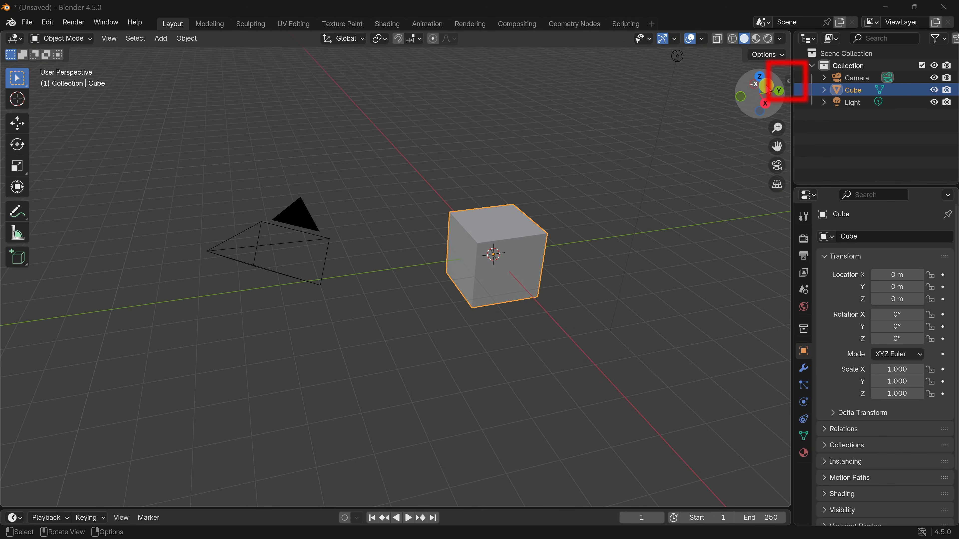
Step: Show the 3D viewport's sidebar, examine its Item, Tool and View settings, and toggle it until it is hidden again
click(788, 80)
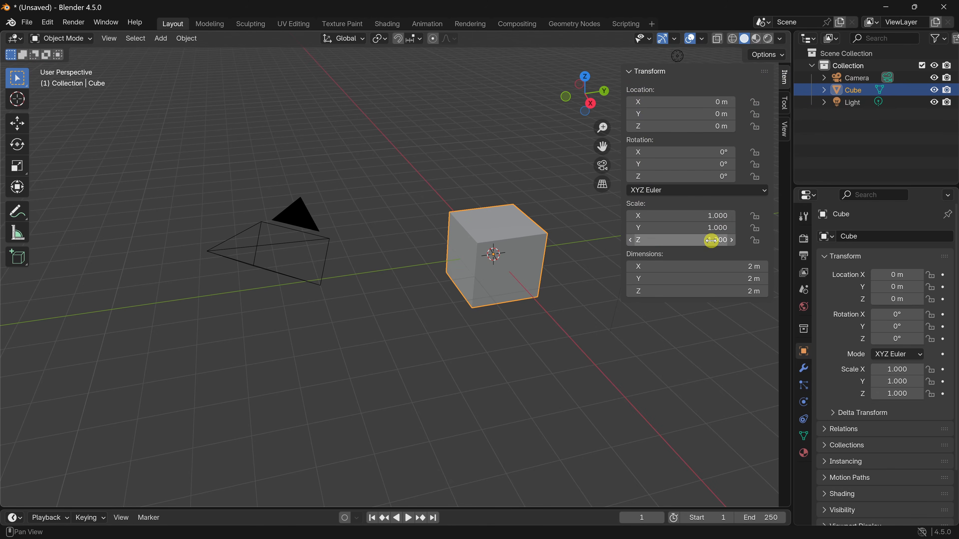
click(785, 102)
click(786, 130)
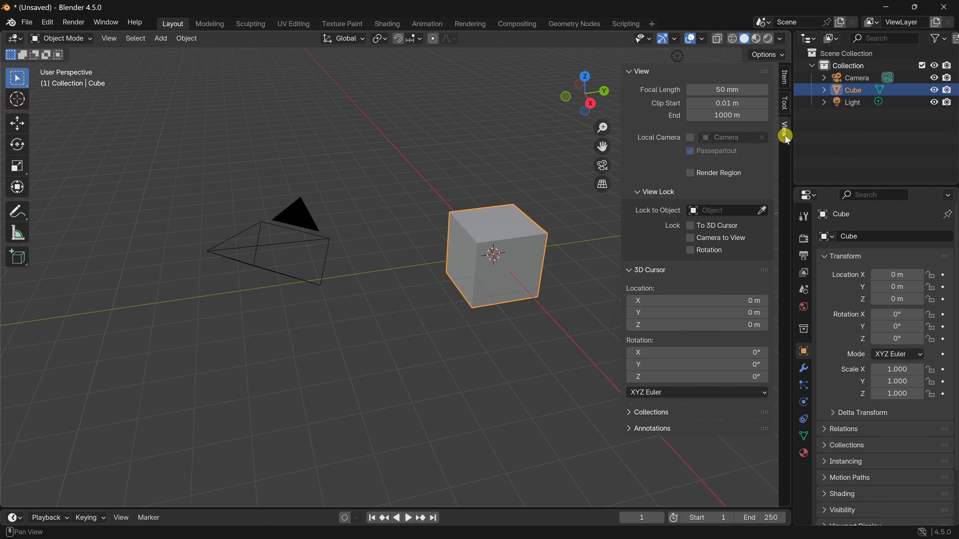
click(784, 77)
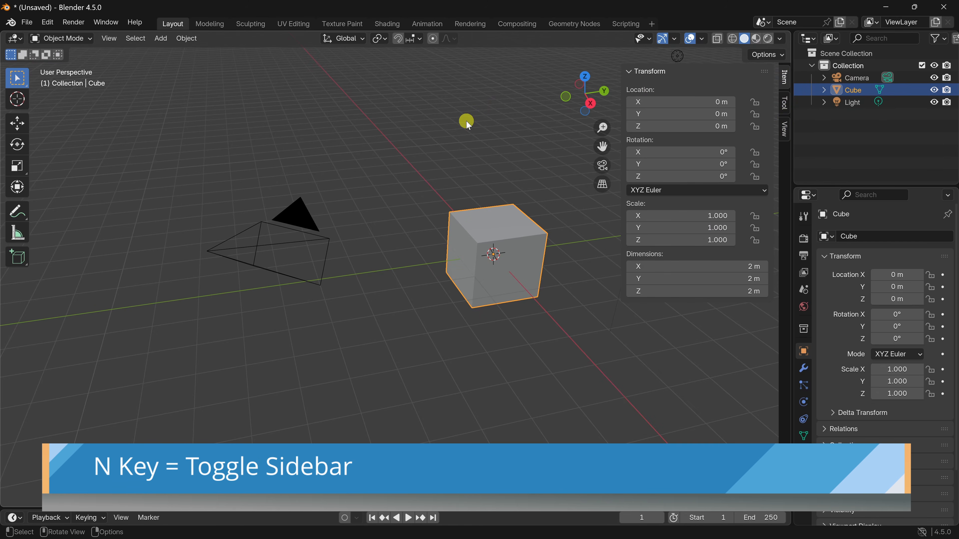
key(n)
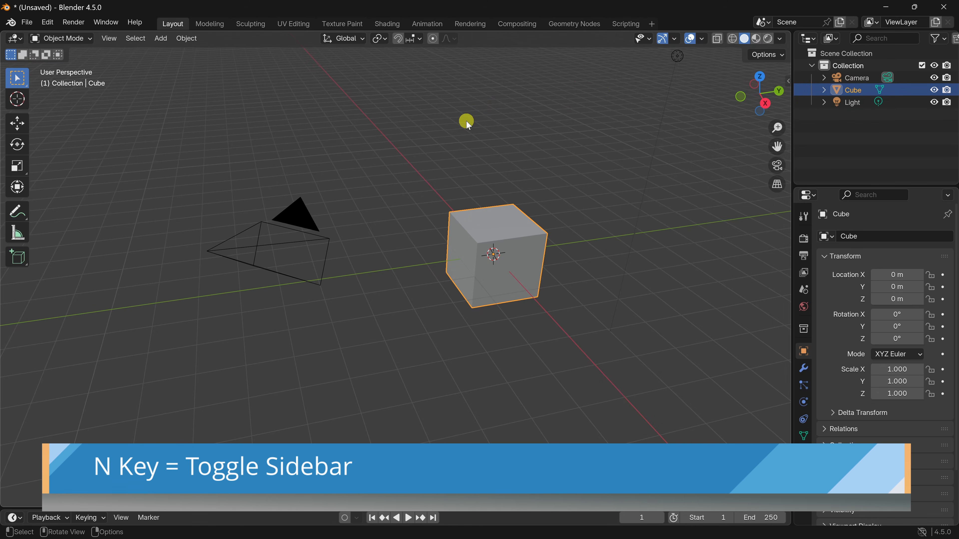
key(n)
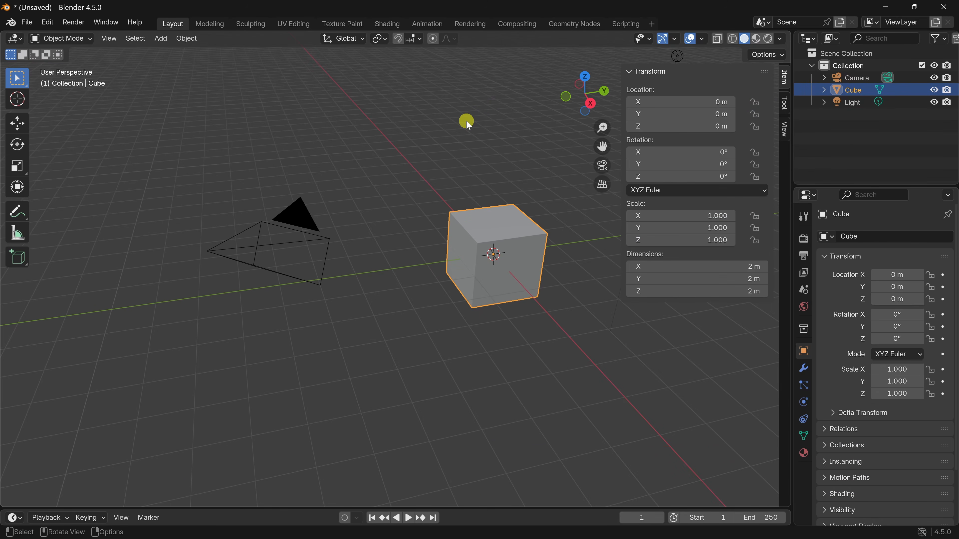
key(n)
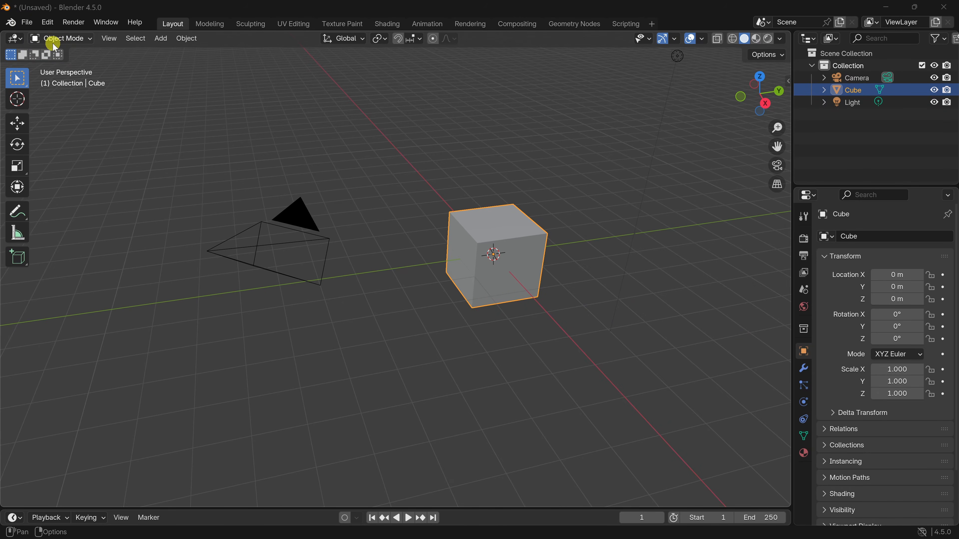
Step: Review the interaction modes available for the cube, and toggle it into Edit Mode and back to Object Mode
click(77, 39)
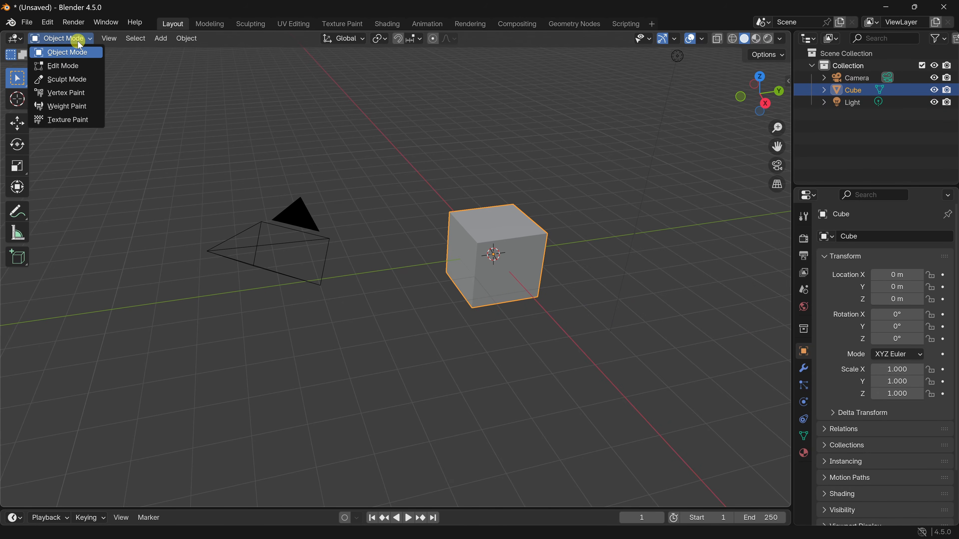
click(78, 44)
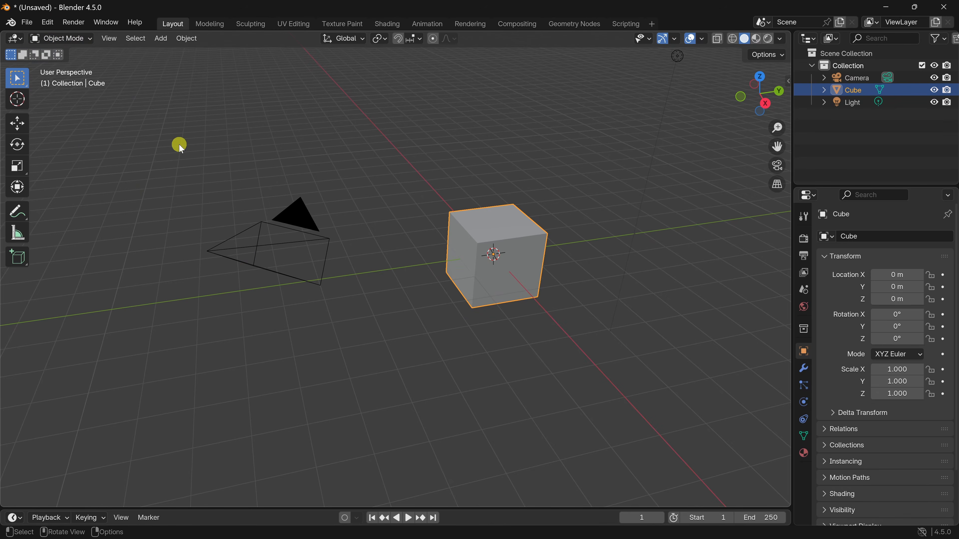
key(Tab)
key(Tab)
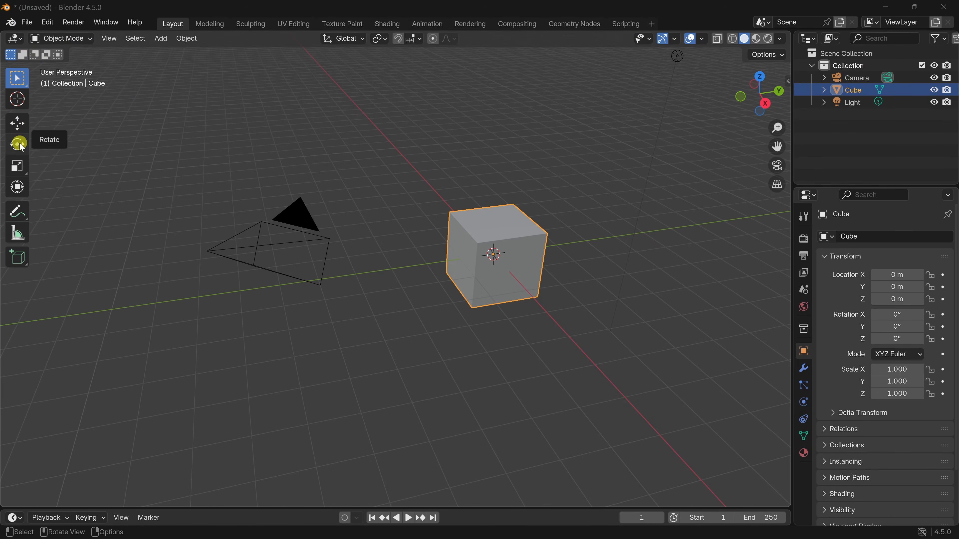
Step: Draw a tall box with the Add Cube tool in front of the original cube, centred at about X 4 m, Y -3.24 m, Z 1.1 m
click(19, 259)
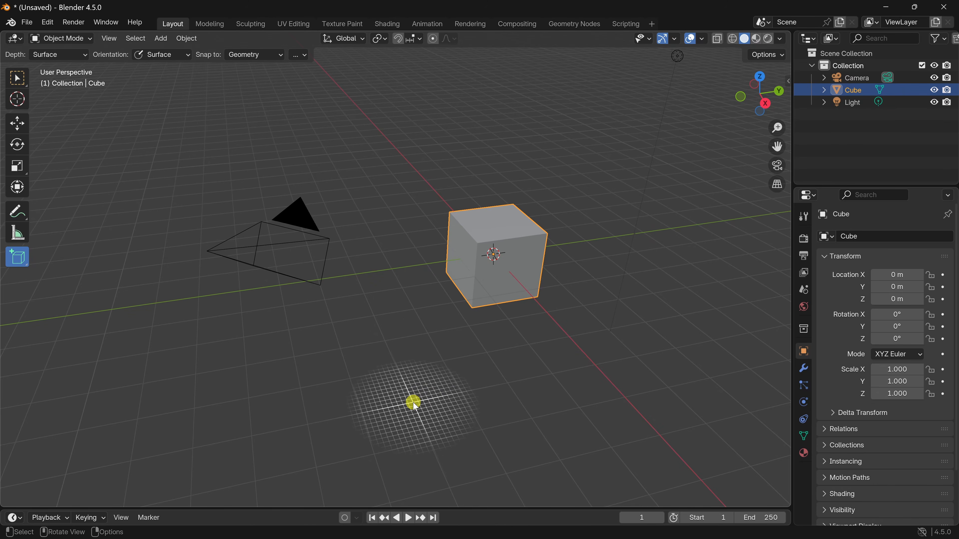
drag(413, 403, 449, 330)
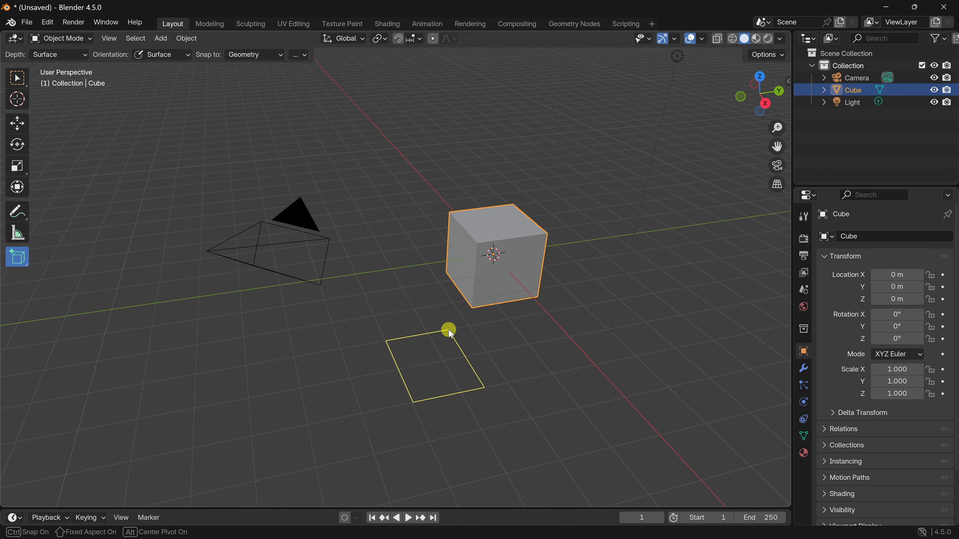
drag(449, 331, 447, 245)
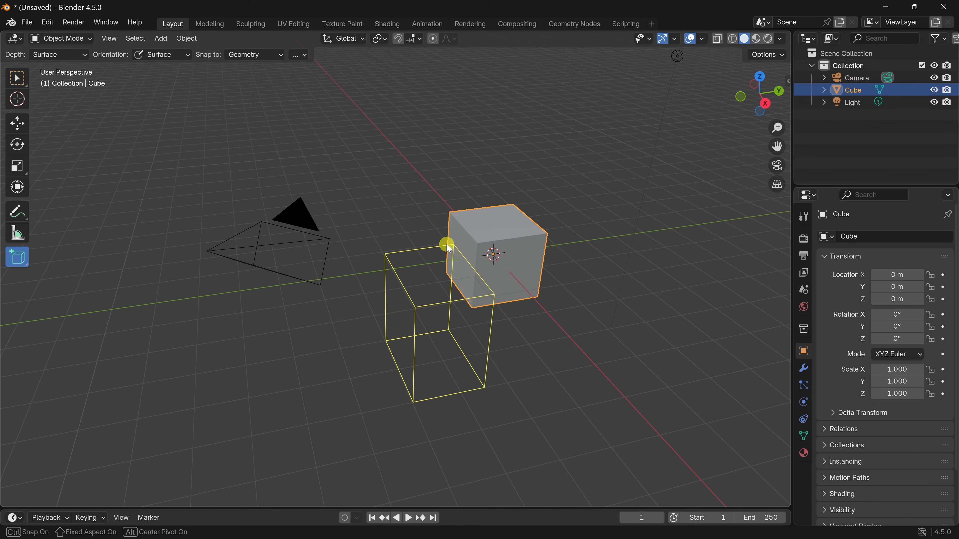
drag(446, 245, 447, 245)
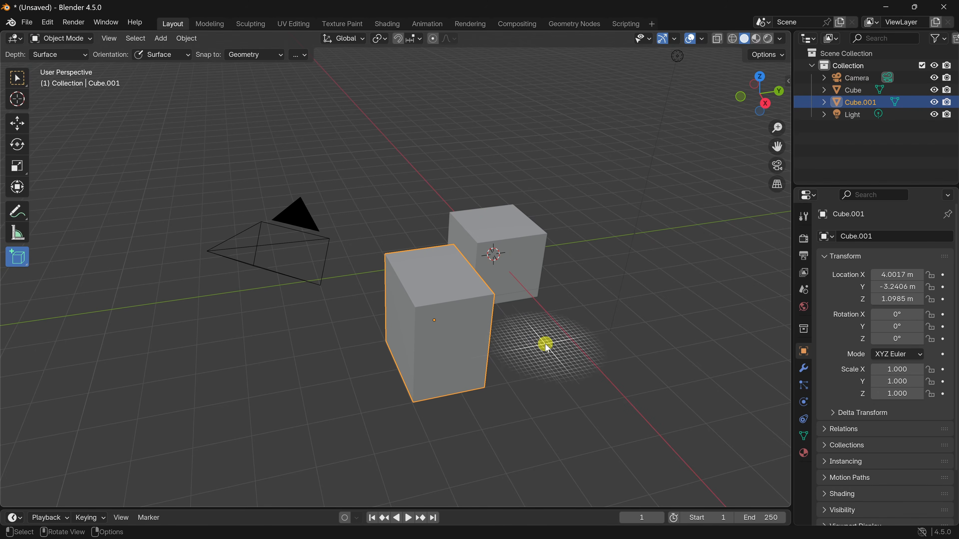
Step: Draw a larger box with a fixed-aspect square base on the X axis, centred at about X 4.88 m, Y 0.19 m, Z 1.22 m
mouse_move(581, 411)
mouse_down()
mouse_move(614, 352)
mouse_move(645, 347)
mouse_up()
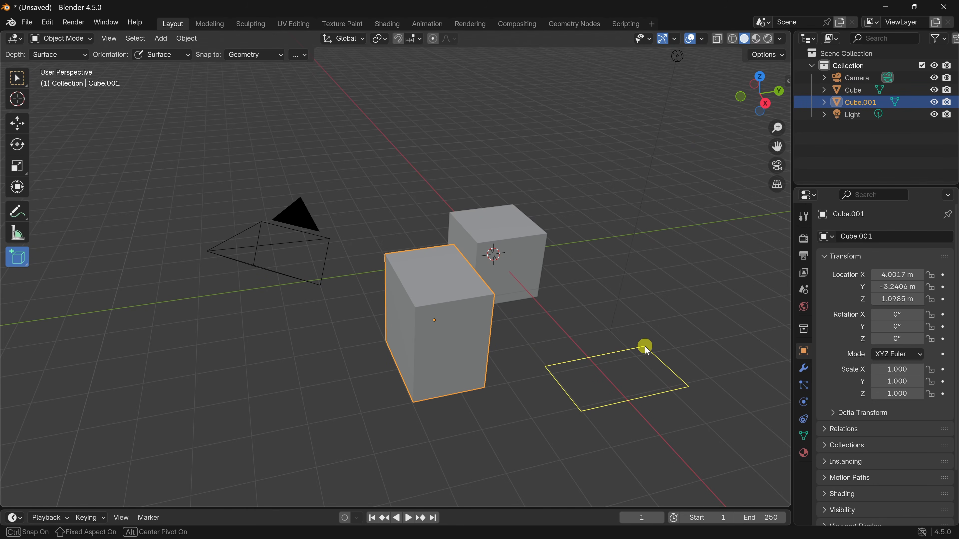
key(shift)
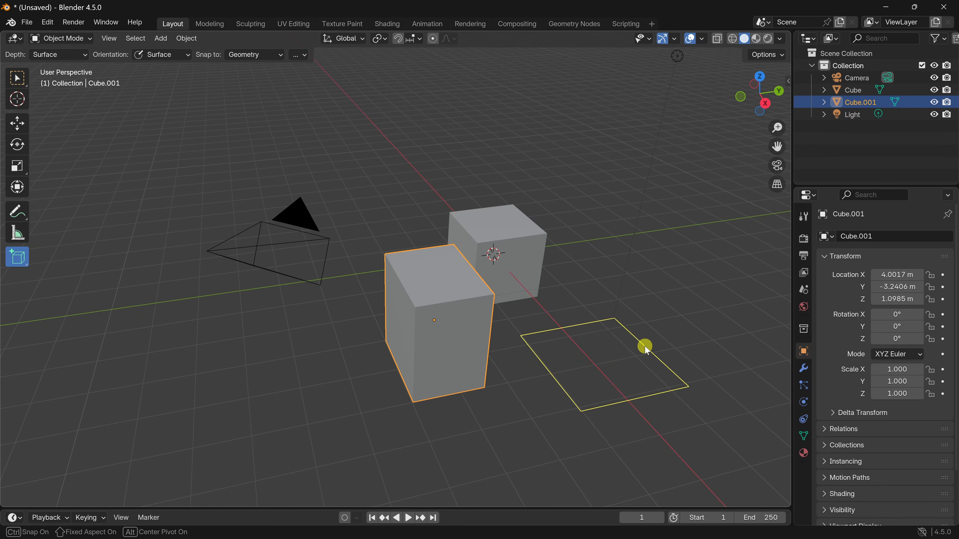
drag(645, 346, 643, 346)
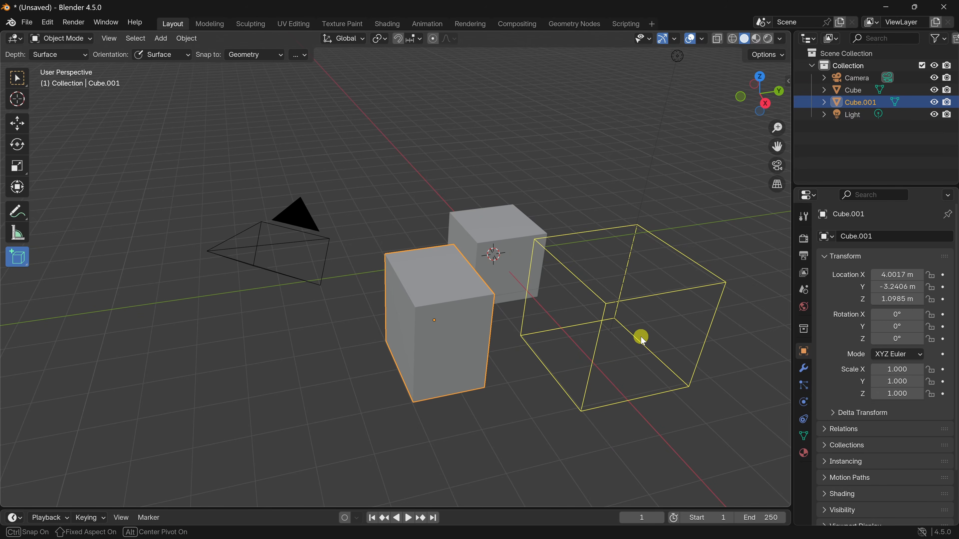
click(654, 242)
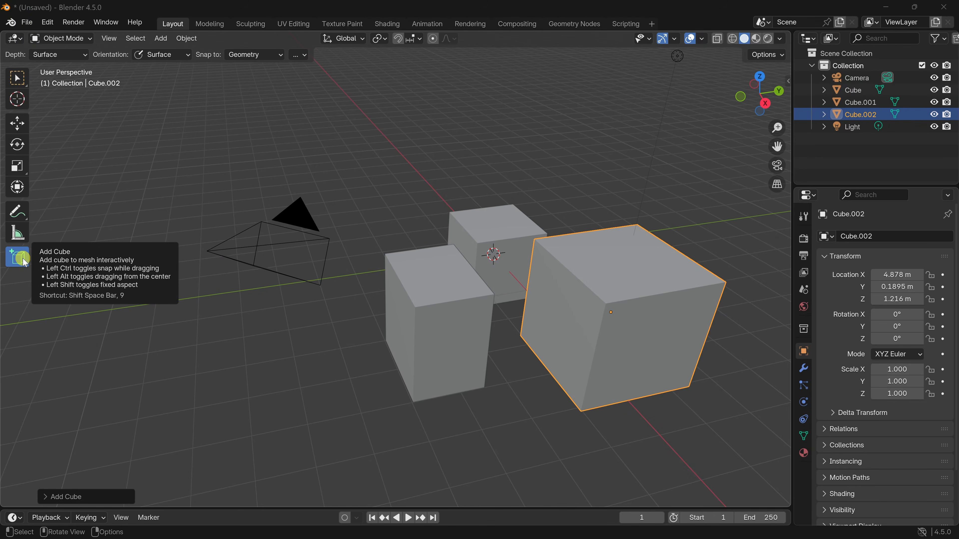
Step: Draw a cone with the Add Cone tool near the camera, centred at about X 1.33 m, Y -6.03 m, Z 1.06 m
drag(25, 261, 123, 284)
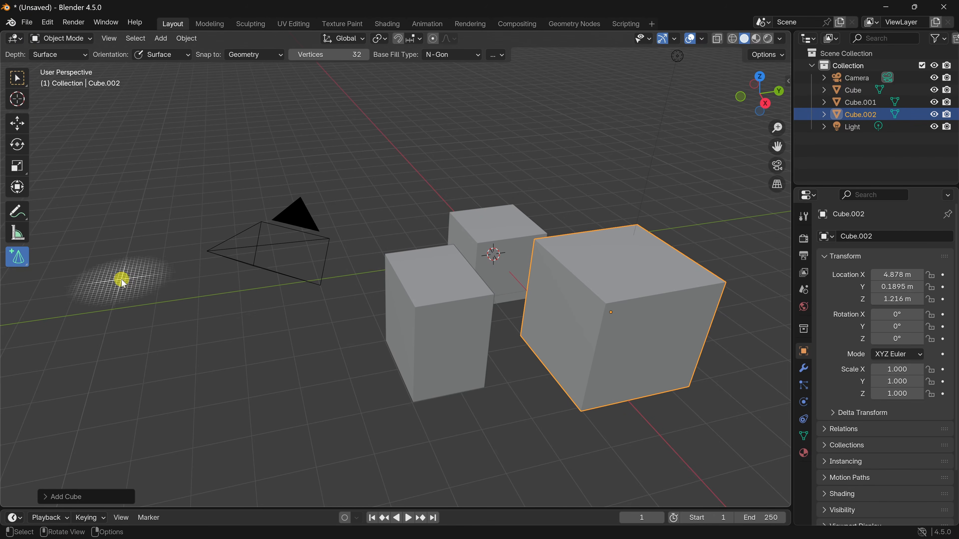
drag(266, 327, 310, 295)
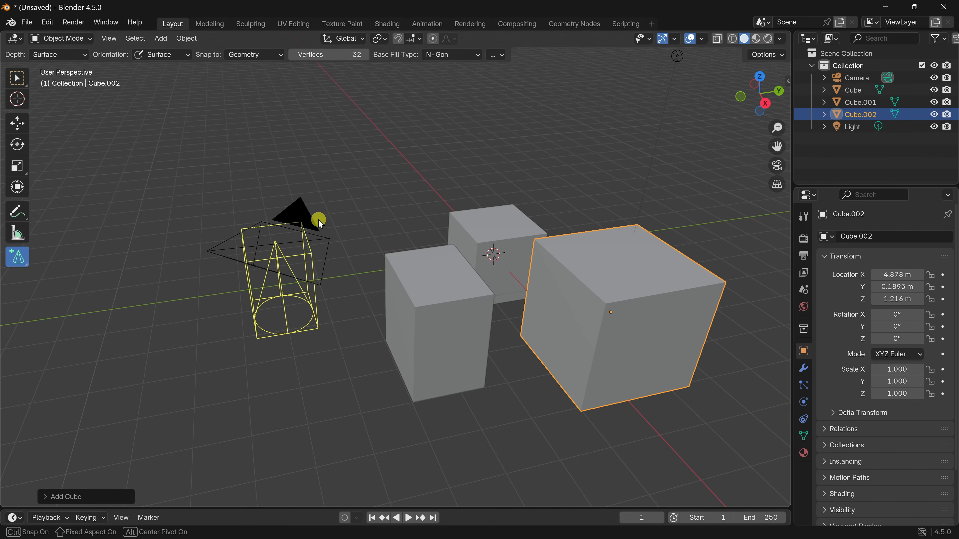
click(316, 217)
Step: Draw a cylinder with the Add Cylinder tool behind the original cube, centred at about X -5.93 m, Y -1.73 m, Z 1.4 m
drag(22, 261, 90, 311)
drag(344, 217, 409, 160)
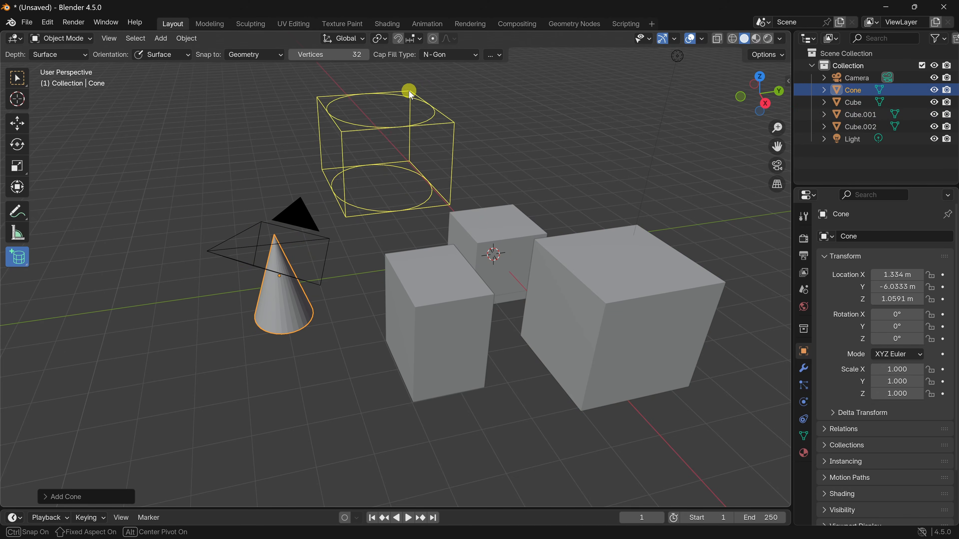
click(409, 92)
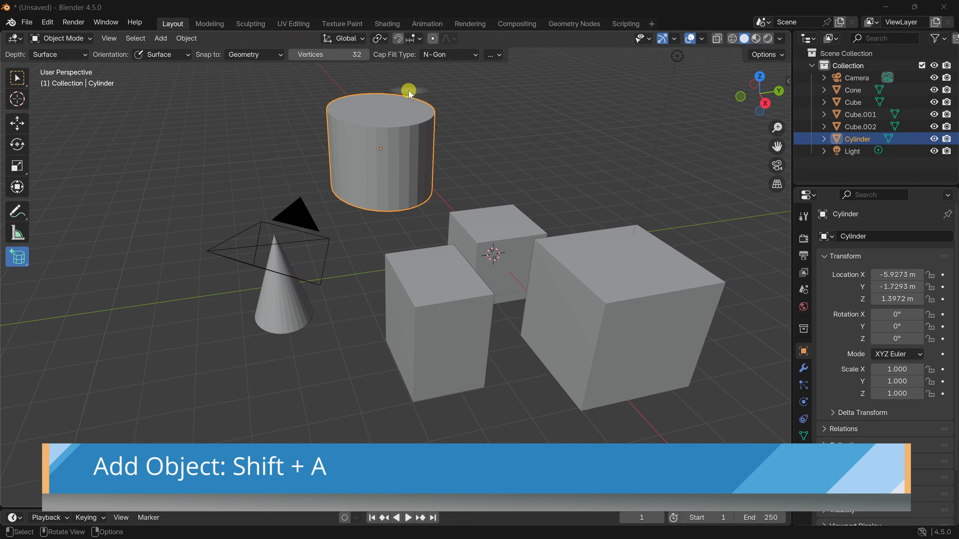
Step: Deselect the cylinder and review the object types available for adding to the scene
click(410, 94)
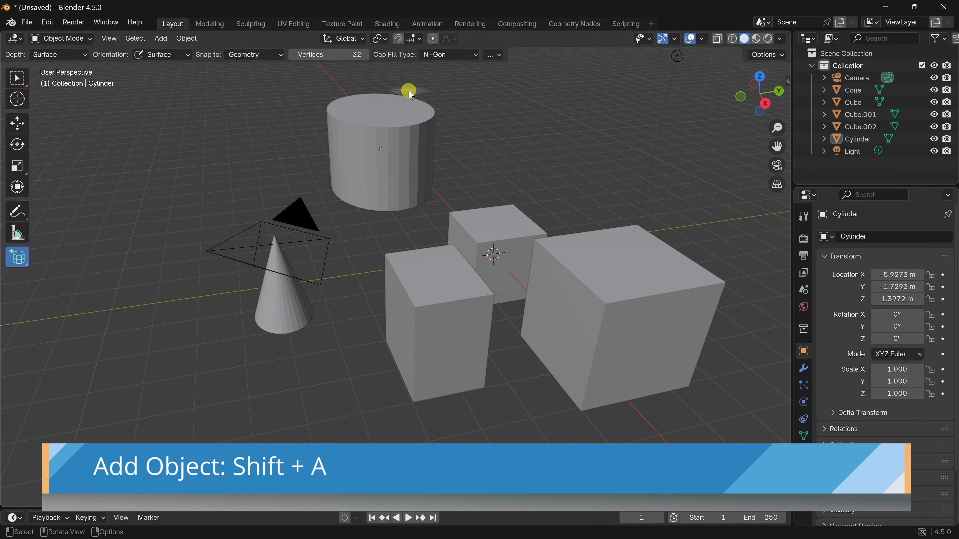
key(shift+a)
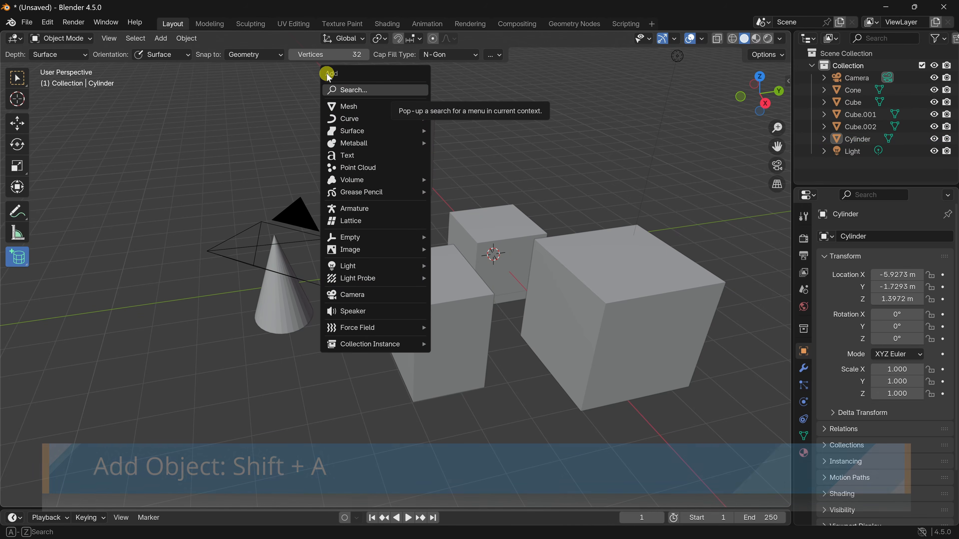
mouse_move(361, 107)
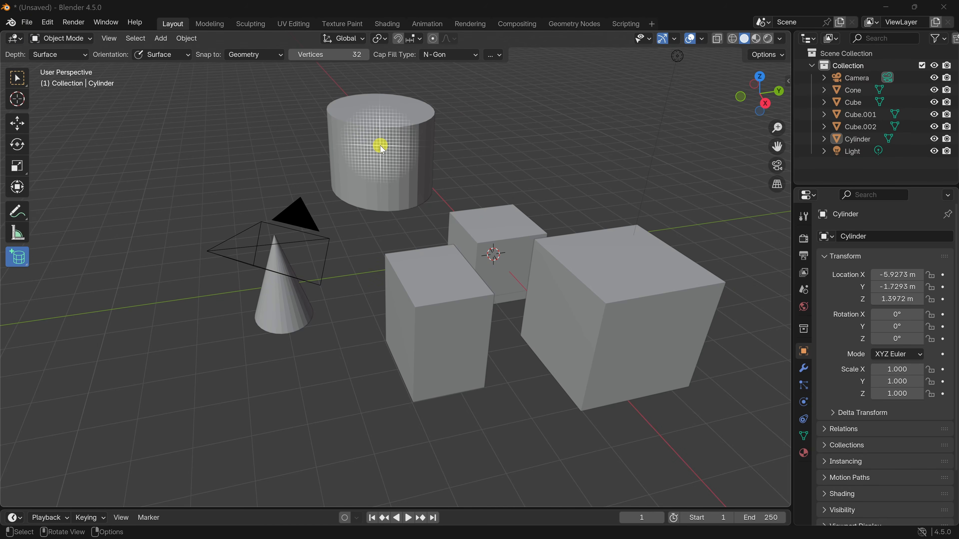
Step: Move the cylinder along each axis with the Move tool, placing it at about X -5.28 m, Y -1.48 m, Z 1.48 m
click(418, 133)
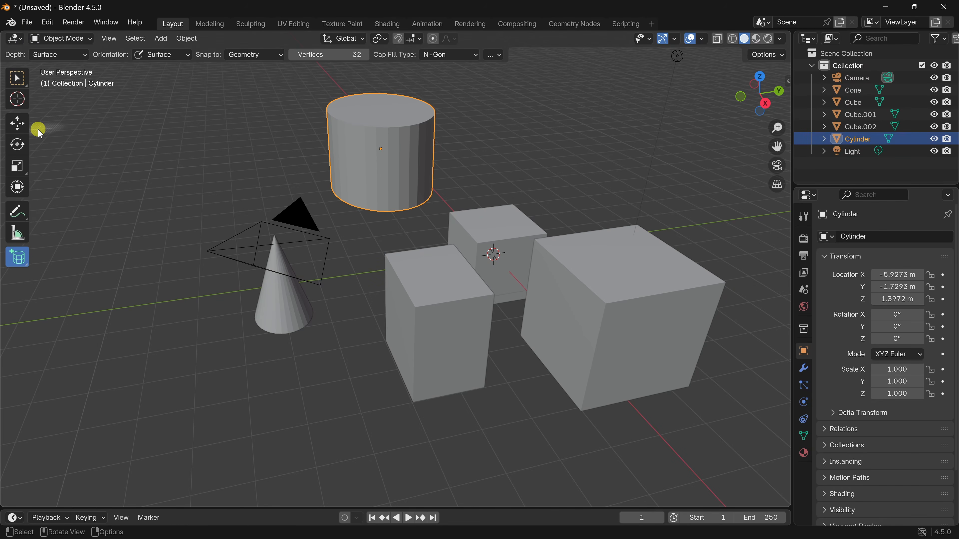
click(19, 125)
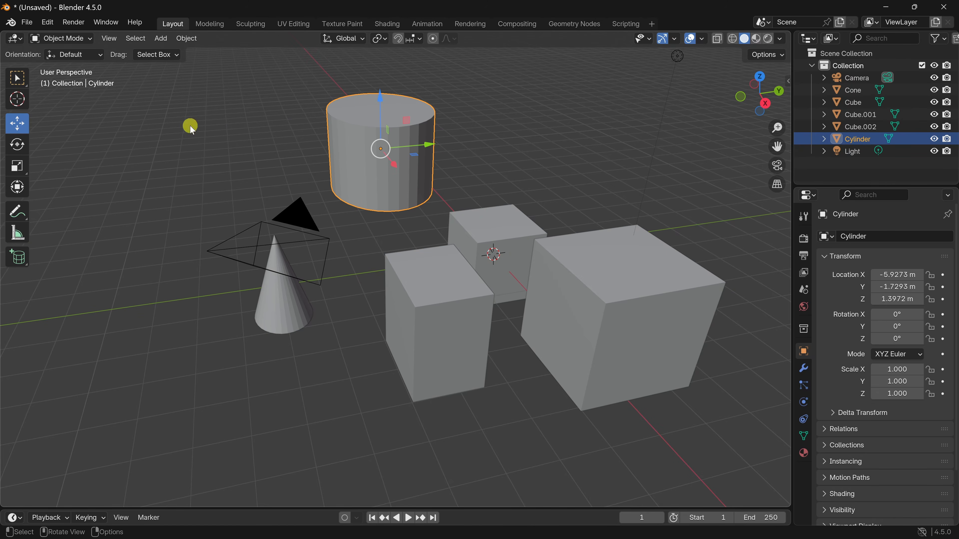
mouse_move(381, 99)
mouse_down()
mouse_move(377, 75)
mouse_move(379, 92)
mouse_up()
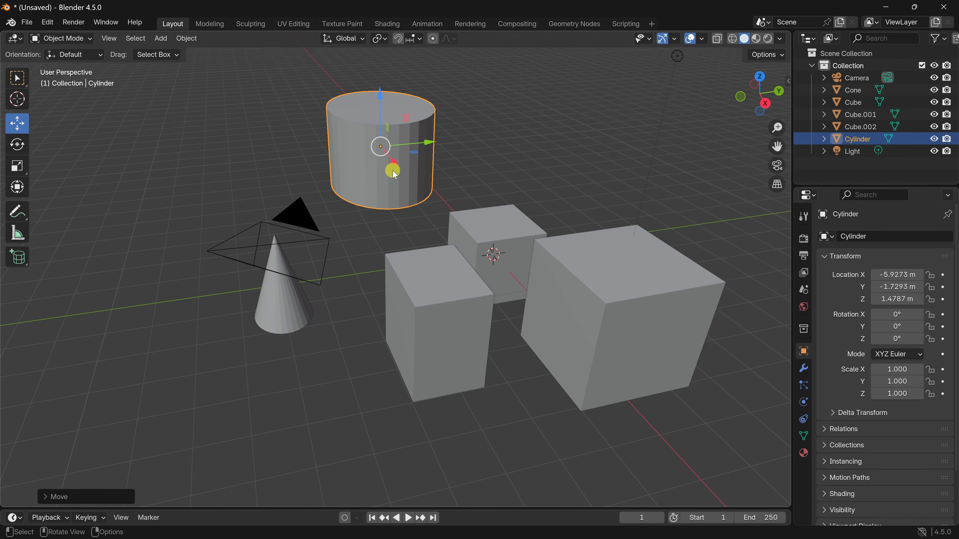
drag(394, 168, 430, 153)
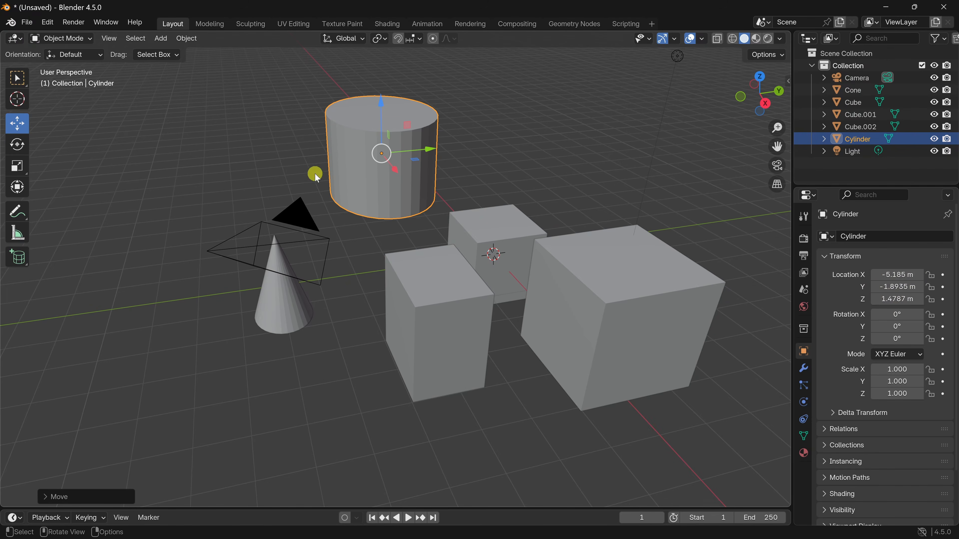
mouse_move(426, 147)
mouse_down()
mouse_move(351, 159)
mouse_move(527, 140)
mouse_move(439, 153)
mouse_up()
drag(900, 288, 138, 265)
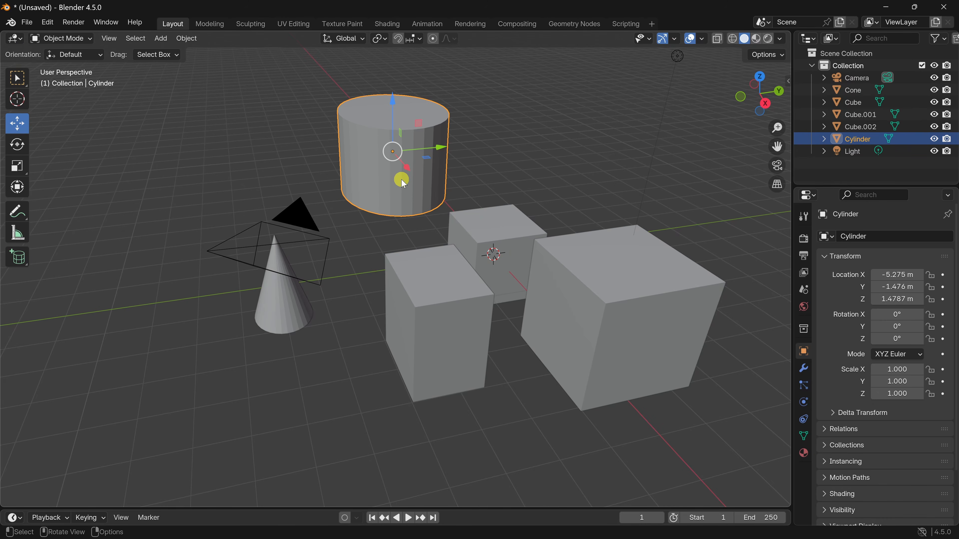
Step: Grab the cylinder freely, try X and Y axis constraints, and raise it along Z to about 1.55 m
drag(403, 183, 401, 180)
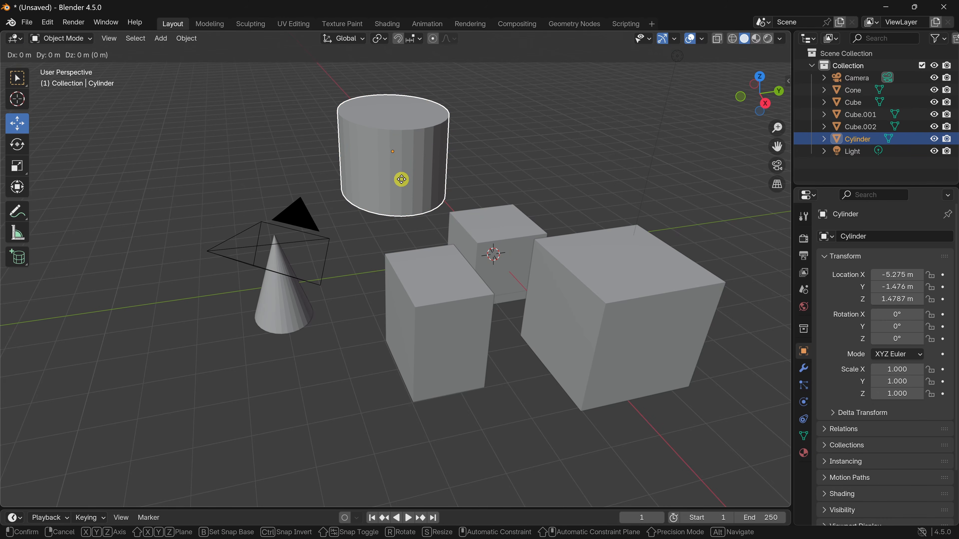
mouse_move(402, 179)
mouse_down()
mouse_move(463, 173)
mouse_move(396, 154)
mouse_move(394, 202)
mouse_move(384, 164)
mouse_move(403, 205)
mouse_move(413, 169)
mouse_move(371, 187)
mouse_move(396, 178)
mouse_up()
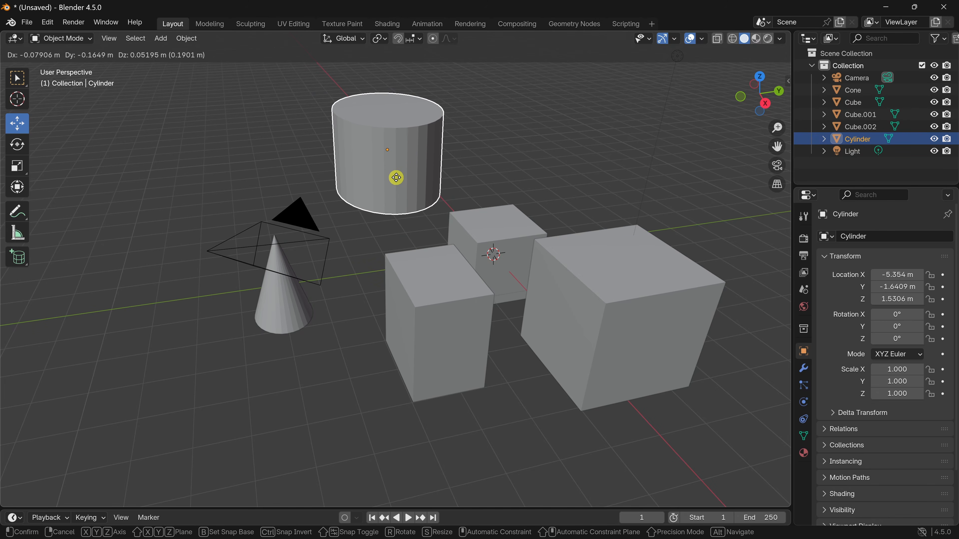
key(x)
mouse_move(396, 178)
mouse_down()
mouse_move(490, 249)
mouse_move(387, 185)
mouse_move(391, 195)
mouse_move(317, 199)
mouse_move(435, 170)
mouse_move(370, 180)
mouse_move(401, 175)
mouse_move(402, 81)
mouse_move(397, 189)
mouse_move(401, 180)
mouse_up()
key(y)
key(z)
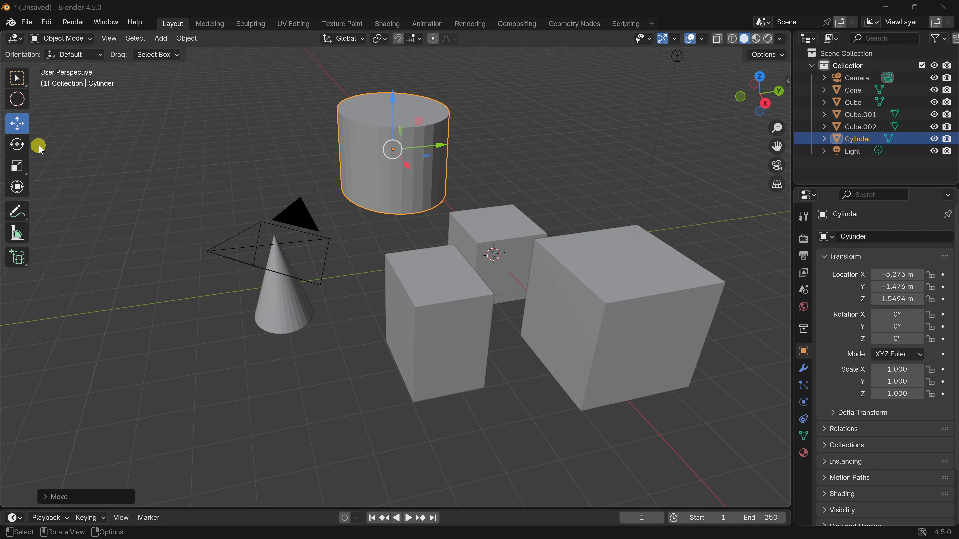
Step: Rotate the cylinder with the Rotate tool to about X -64.1°, Y -66.2° and Z 108.1°
click(16, 147)
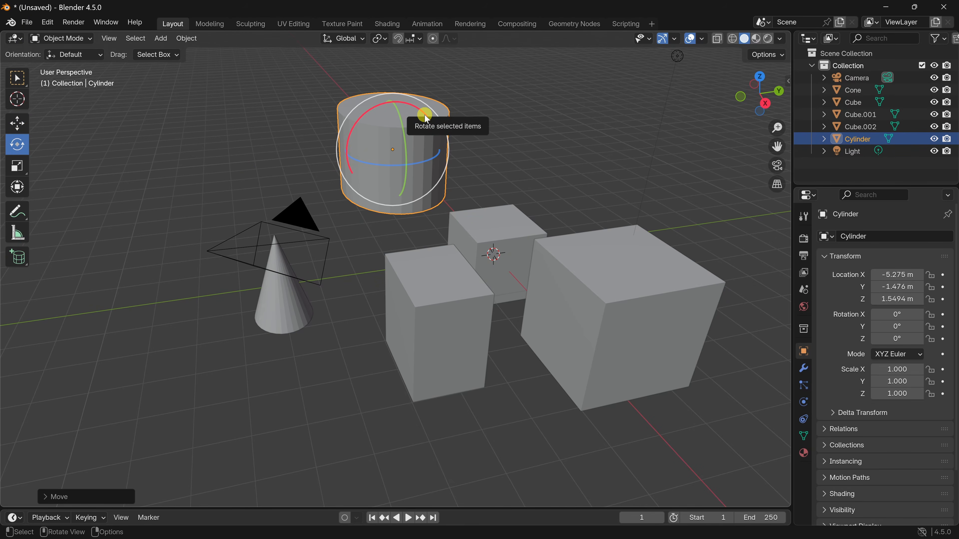
drag(426, 115, 403, 124)
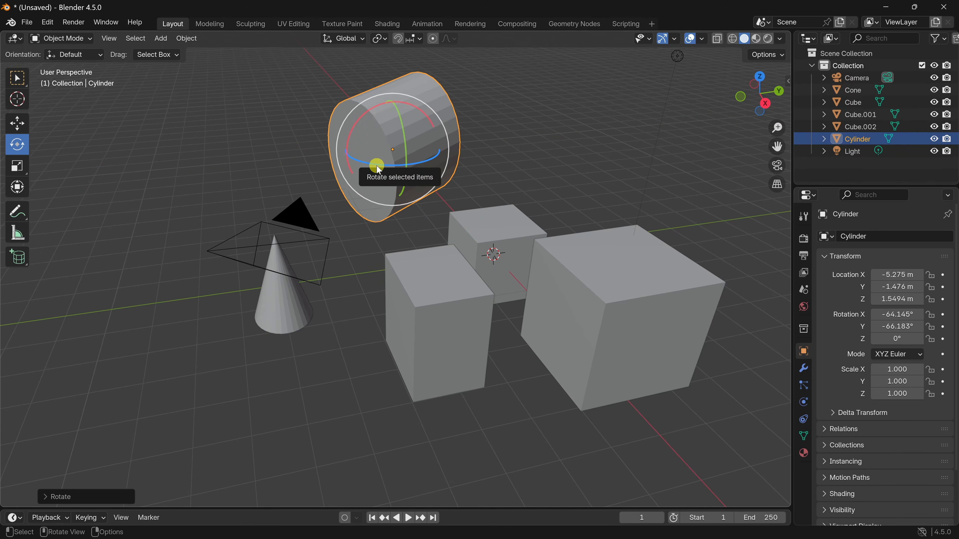
drag(378, 166, 422, 162)
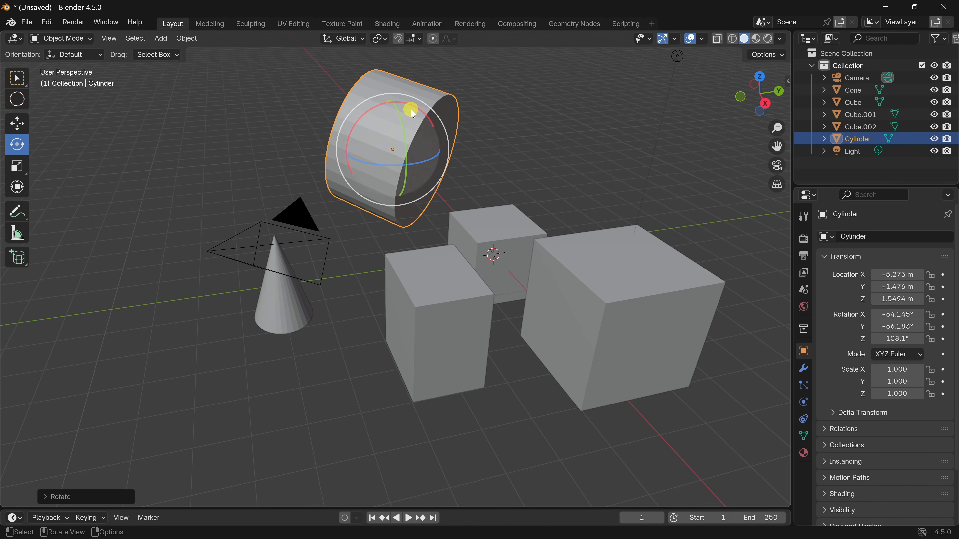
Step: Rotate the tall box beside the cone, trying the Y axis before turning it about 114.3° around Z
click(430, 277)
drag(429, 277, 383, 318)
key(y)
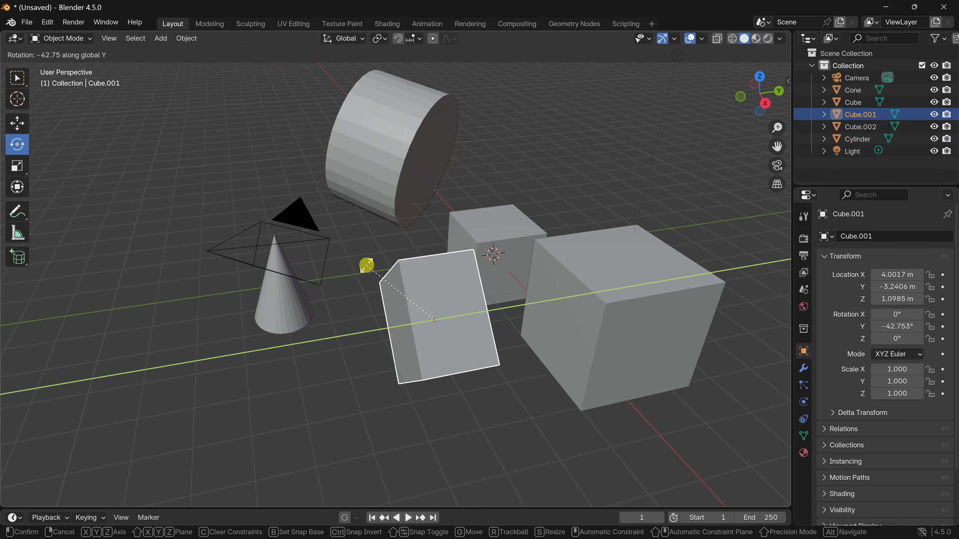
key(z)
drag(366, 260, 375, 271)
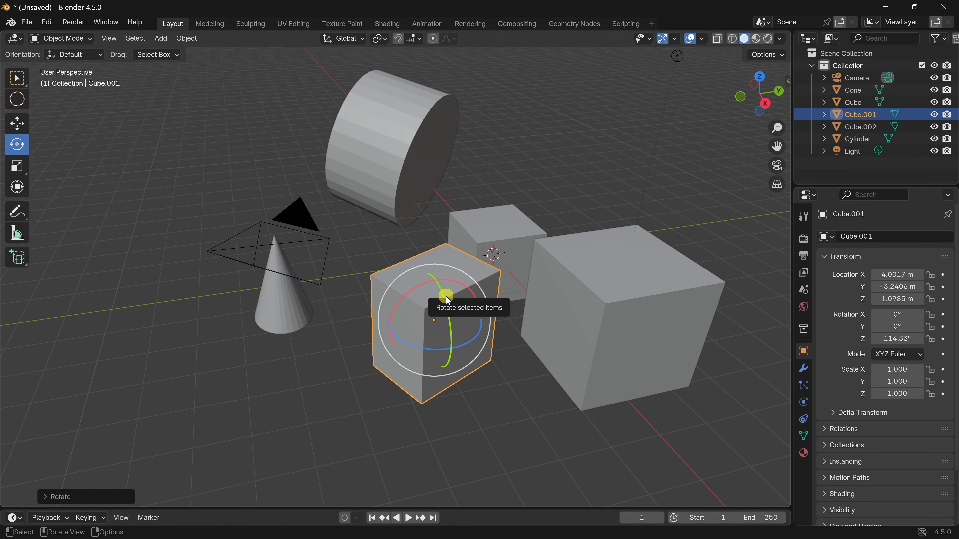
Step: Enlarge the cone with the Scale tool, uniformly and along single axes, to about X 1.705, Y 2.441, Z 1.709
click(292, 297)
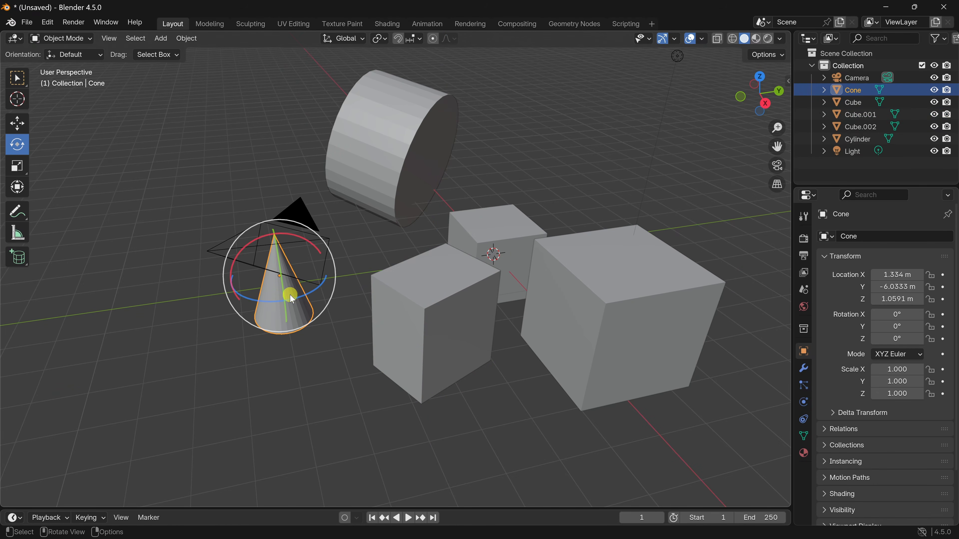
click(17, 169)
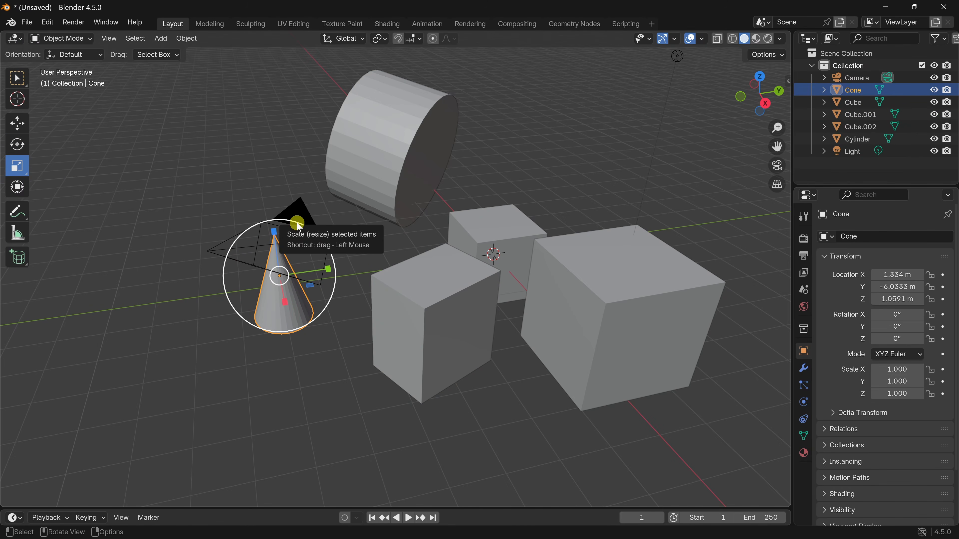
drag(298, 224, 375, 200)
mouse_move(287, 306)
mouse_down()
mouse_move(295, 361)
mouse_move(287, 294)
mouse_up()
mouse_move(327, 268)
mouse_down()
mouse_move(417, 255)
mouse_move(341, 265)
mouse_up()
mouse_move(274, 235)
mouse_down()
mouse_move(267, 161)
mouse_move(276, 243)
mouse_up()
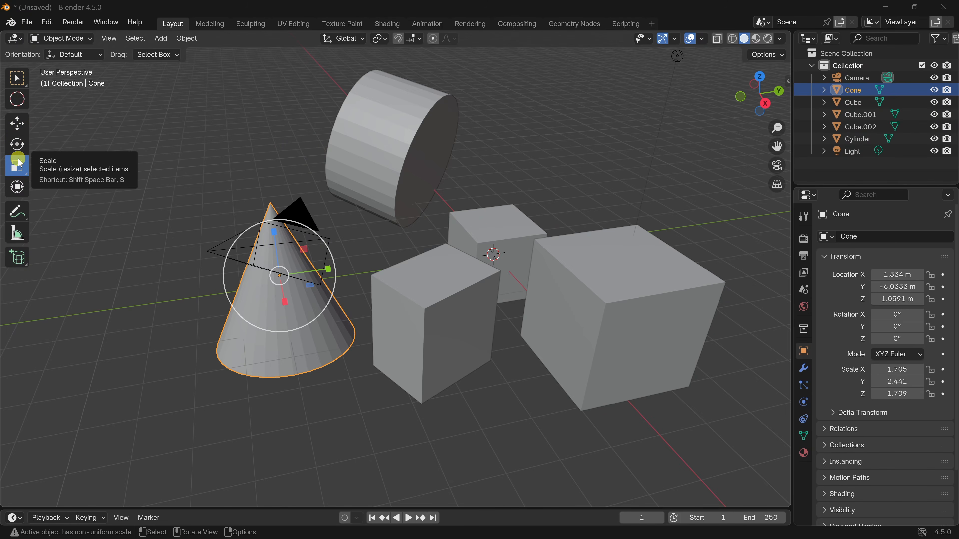
Step: Select the cone, the three boxes and the cylinder together and delete them from the scene
click(18, 79)
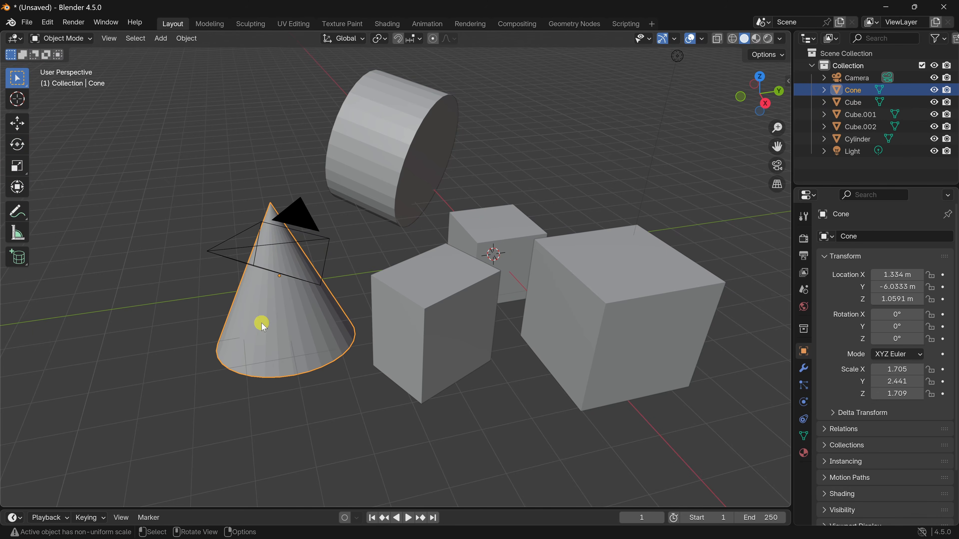
shift+click(448, 320)
shift+click(606, 296)
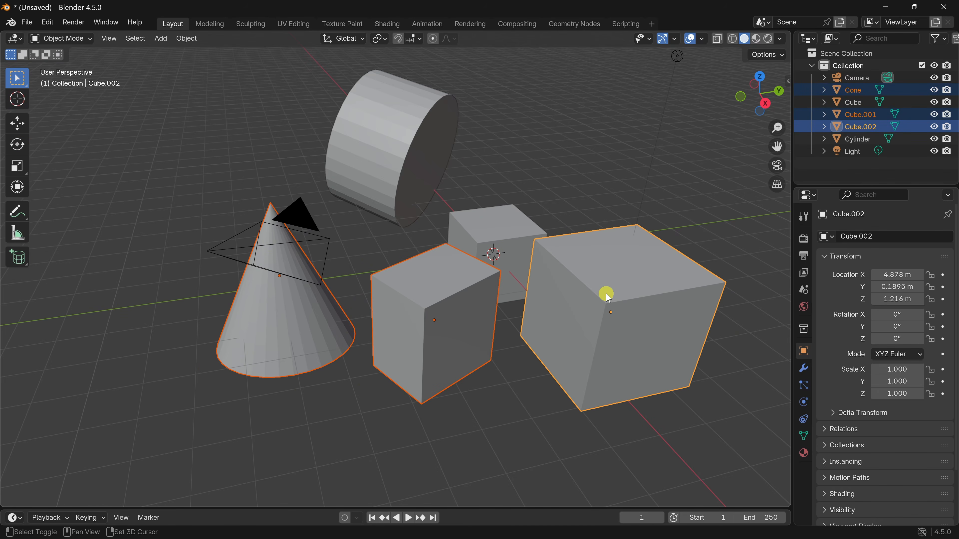
shift+click(506, 230)
shift+click(376, 133)
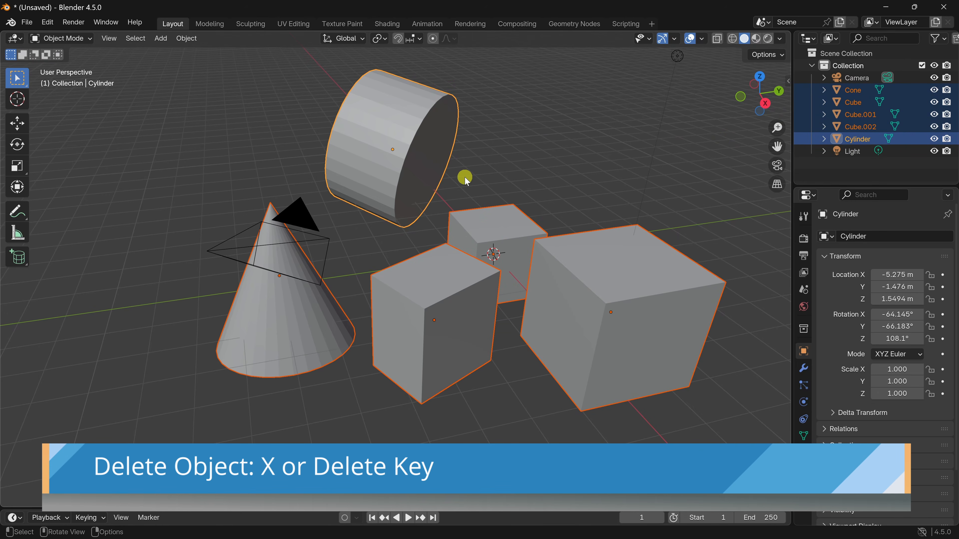
key(Delete)
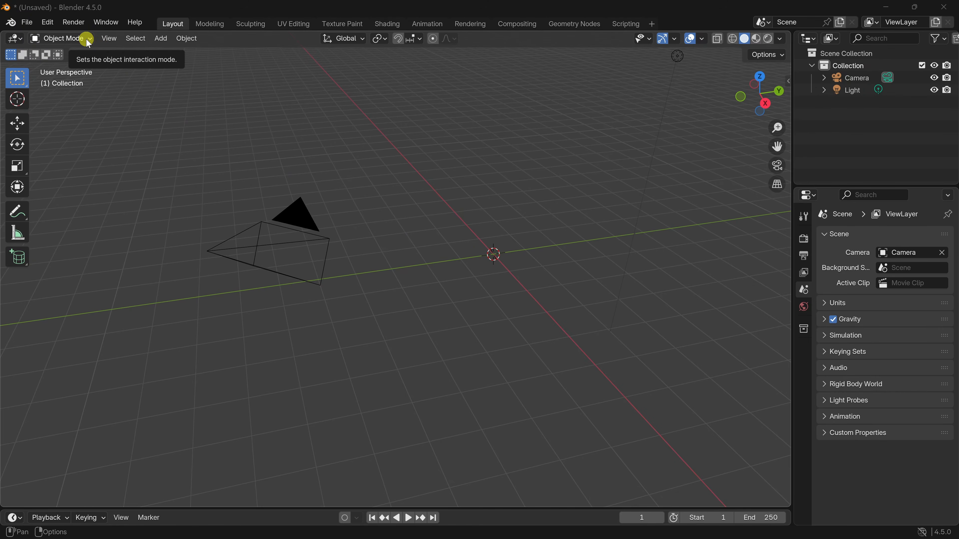
Step: Draw a wide, low cylinder with the Add Cylinder tool over the origin, centred at about X -0.42 m, Y 0.46 m, Z 0.72 m
click(24, 259)
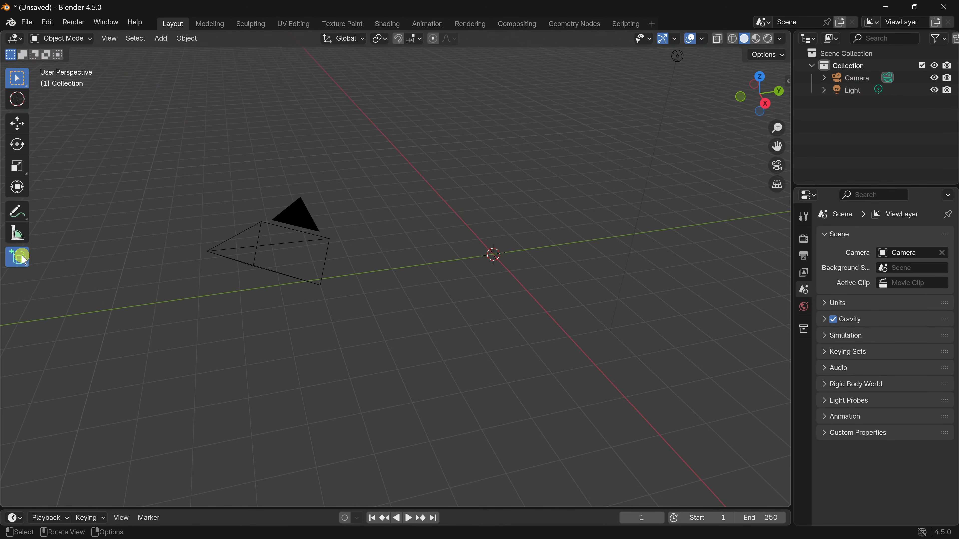
click(23, 259)
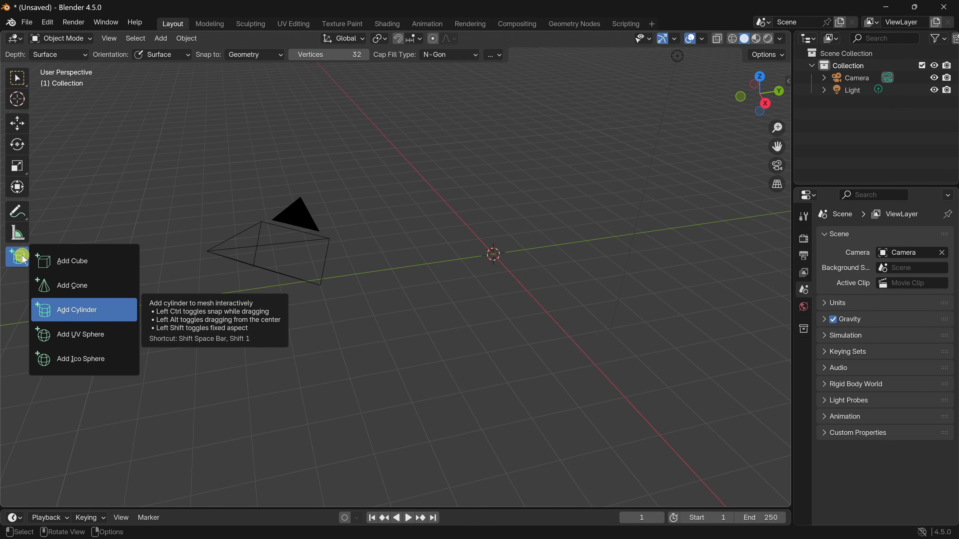
click(91, 314)
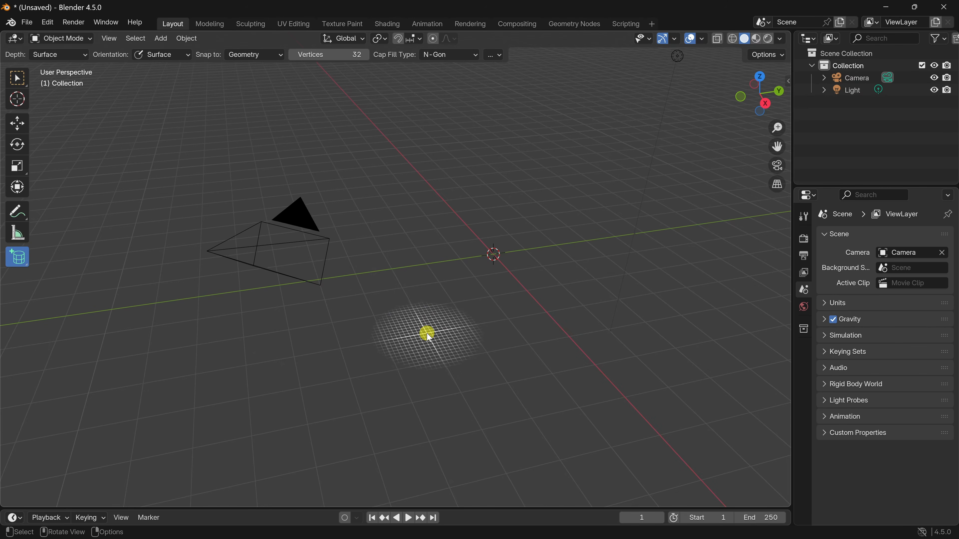
drag(431, 334, 540, 187)
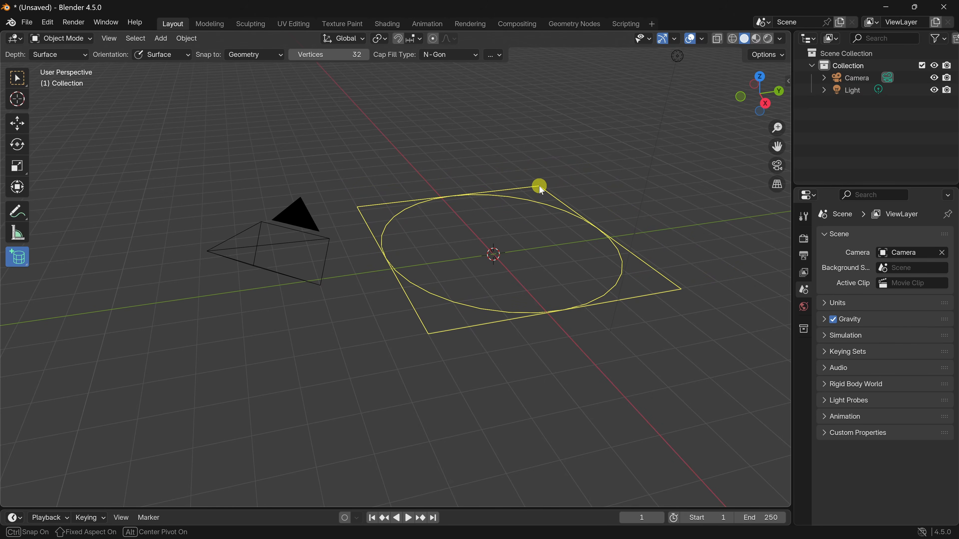
drag(540, 187, 540, 192)
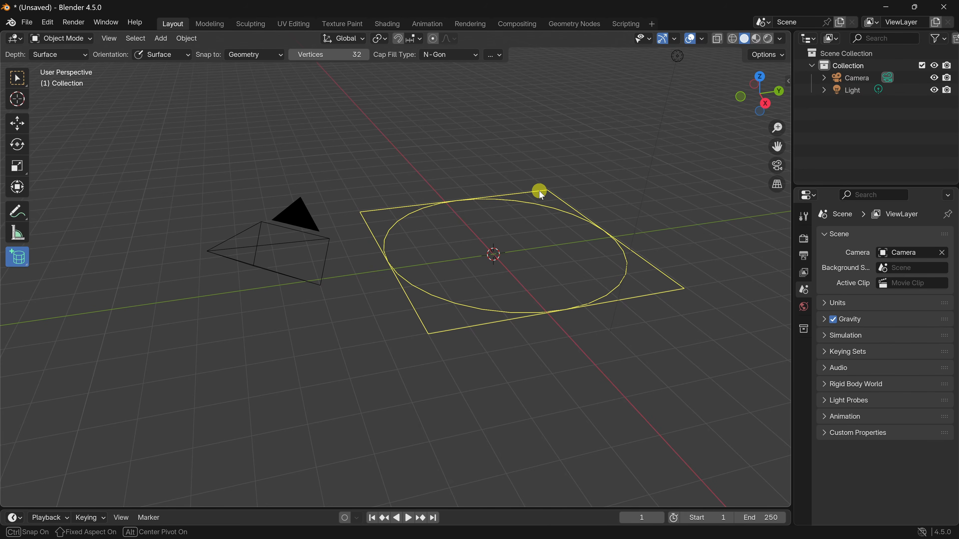
drag(540, 191, 539, 189)
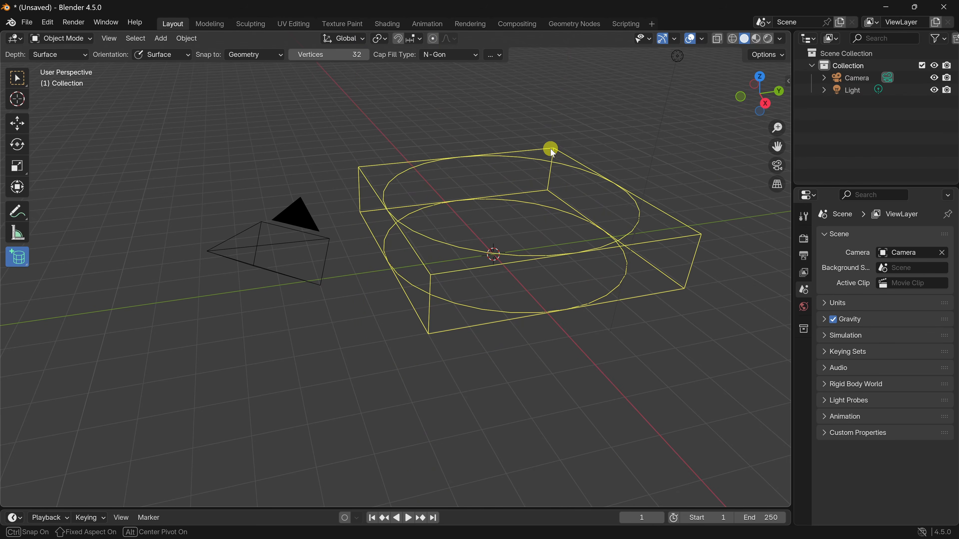
click(554, 155)
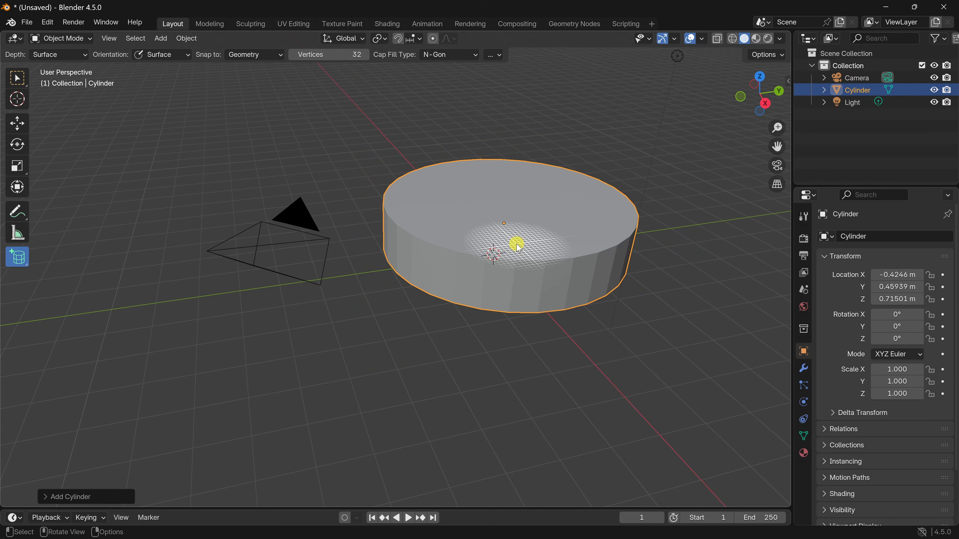
Step: Flatten the cylinder along Z with the Scale tool to a scale of about 0.399
click(14, 166)
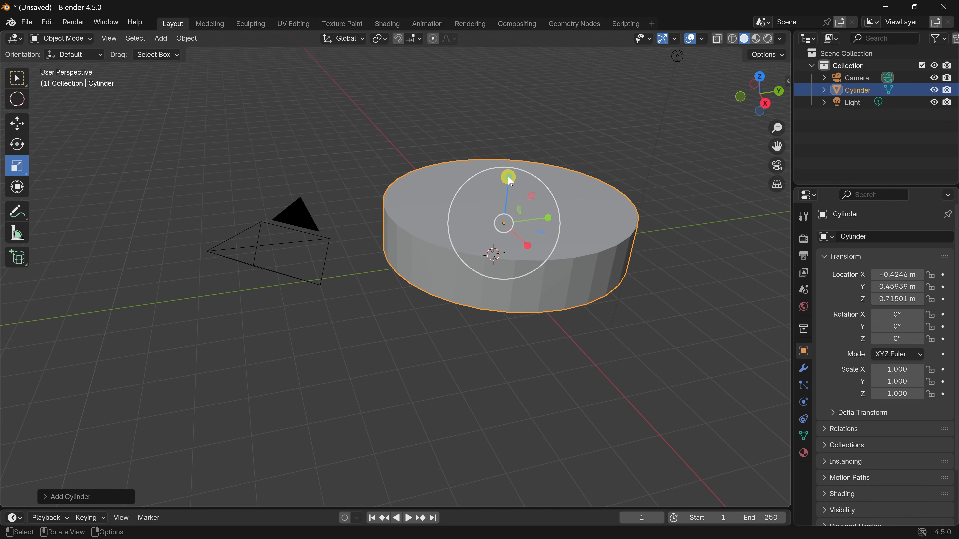
drag(510, 181, 510, 214)
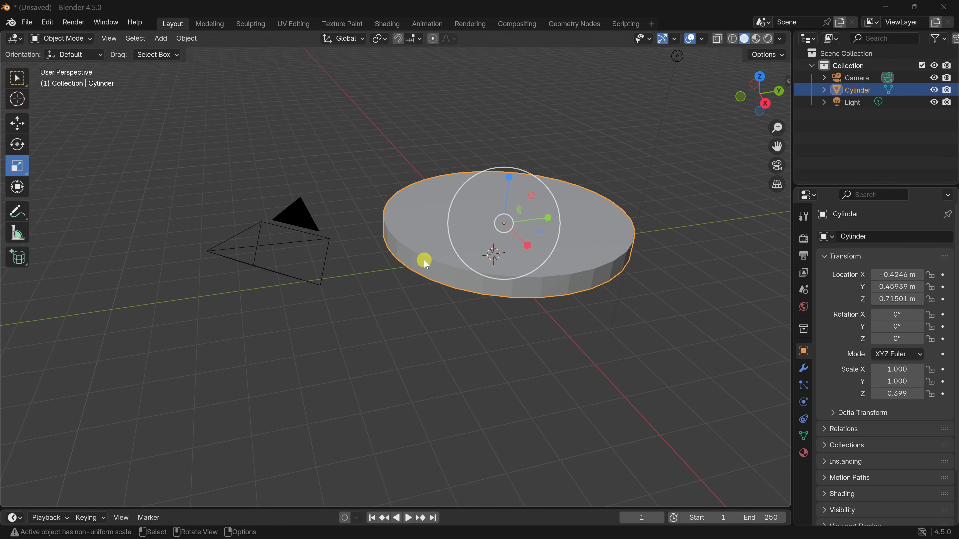
Step: Shade the flattened cylinder smooth and rename it Cookie
right_click(444, 222)
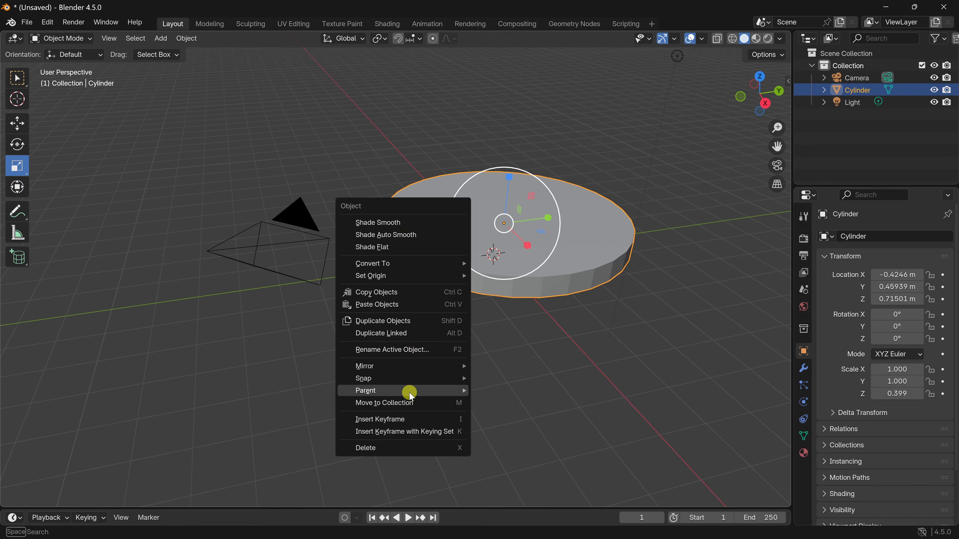
click(375, 225)
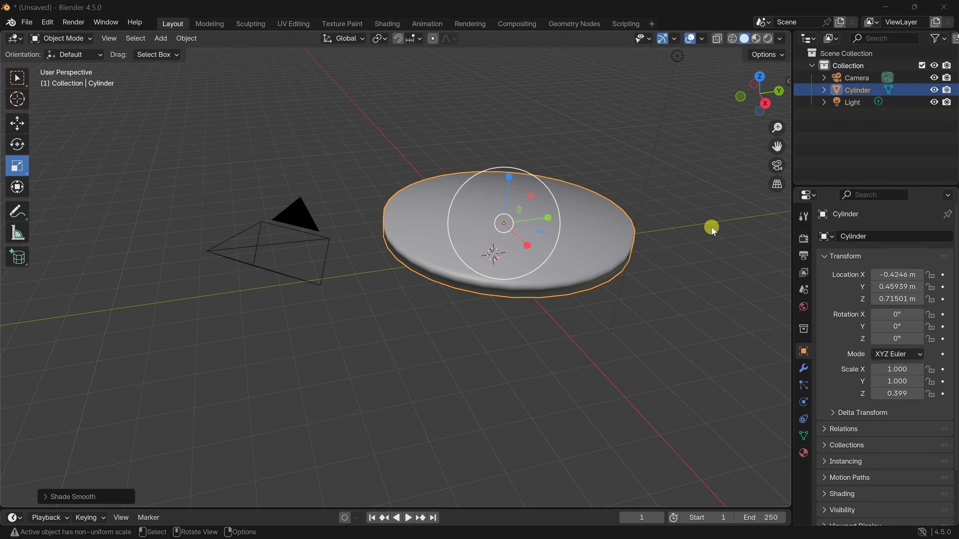
double_click(850, 91)
key(BackSpace)
text(Cookie)
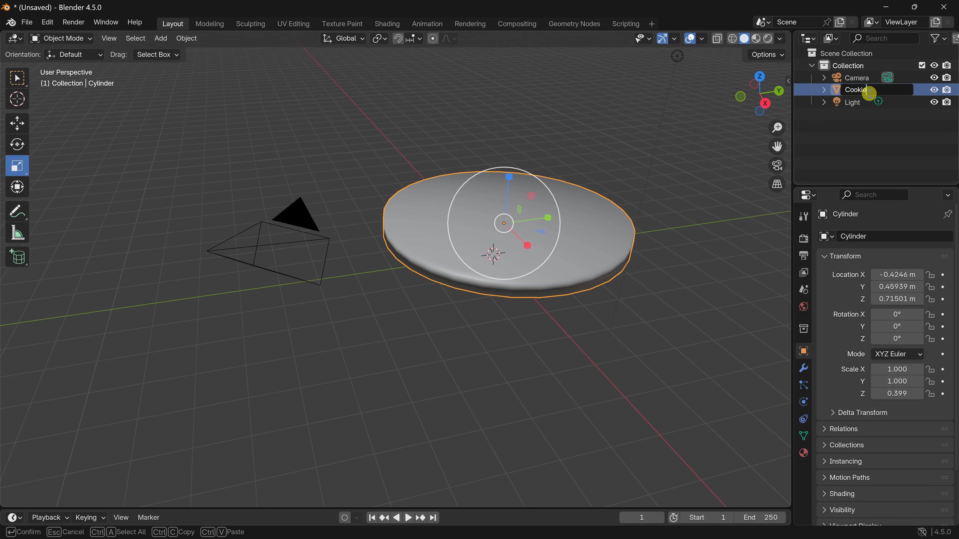
key(Return)
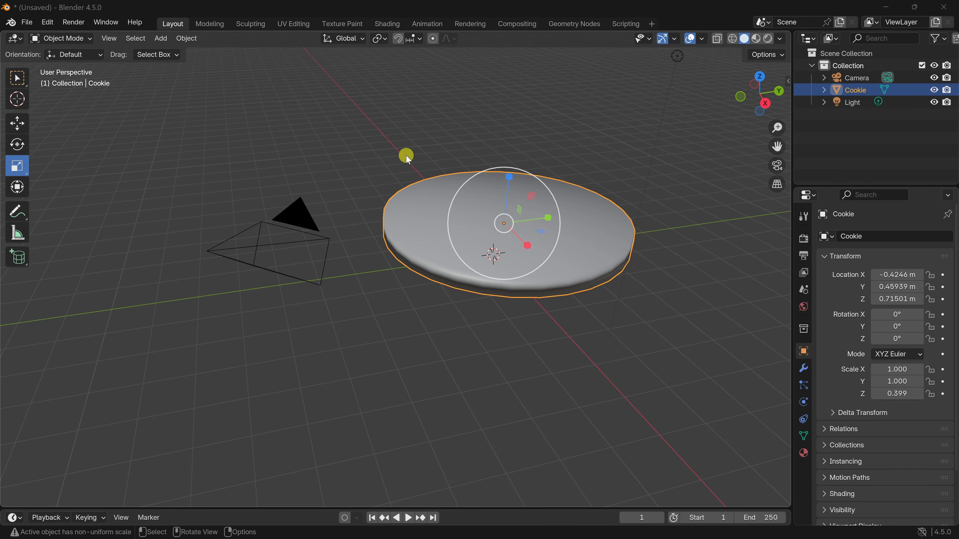
Step: Add a UV sphere at the origin, scale it to about 1.008 and raise it along Z to about 1.96 m
click(398, 169)
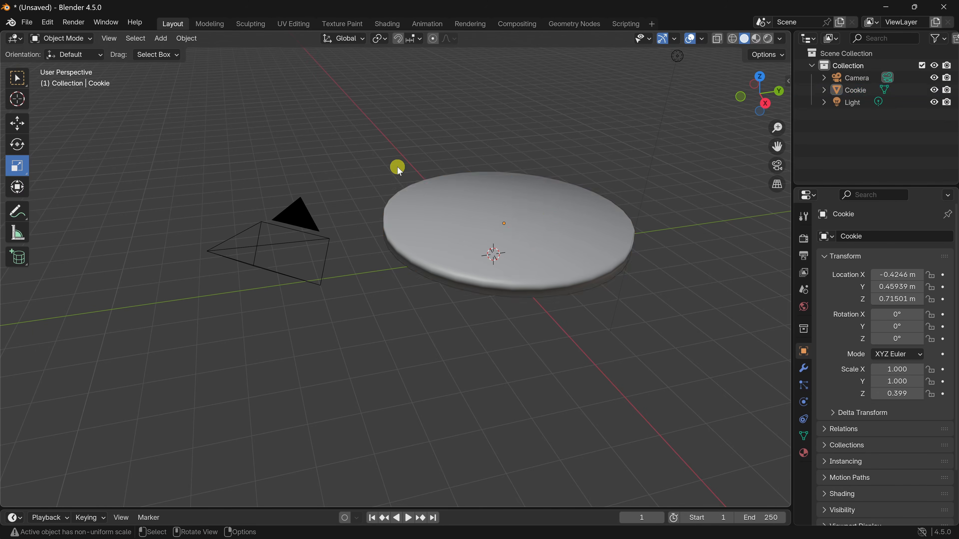
key(shift+a)
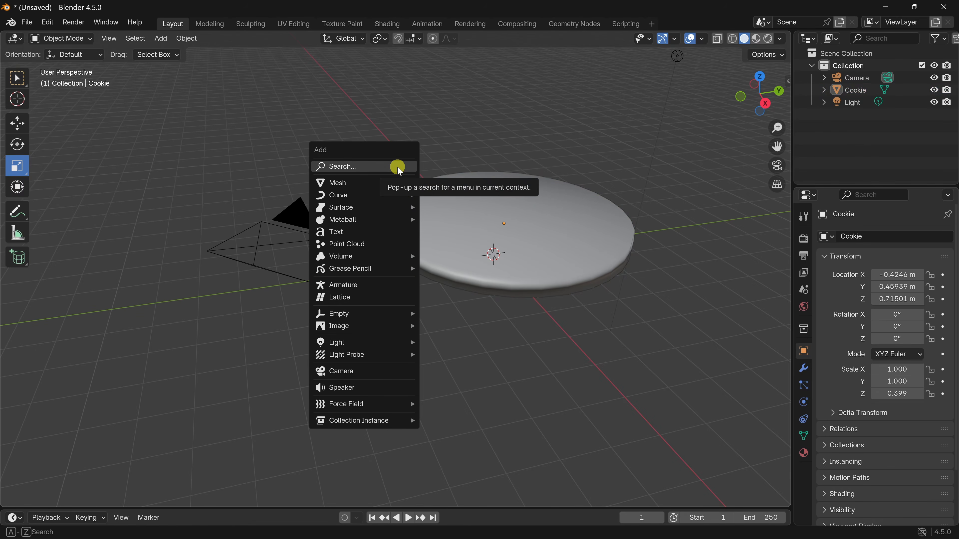
mouse_move(347, 188)
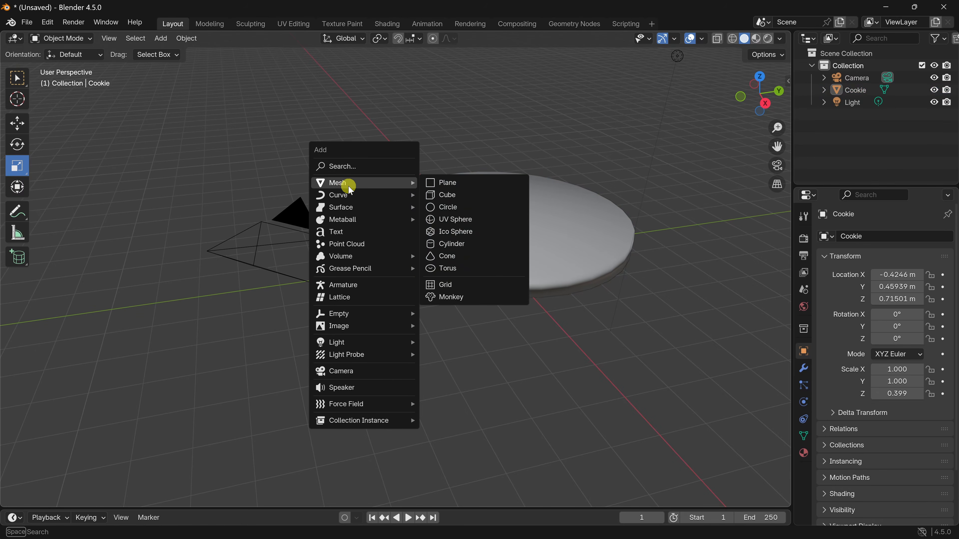
click(484, 220)
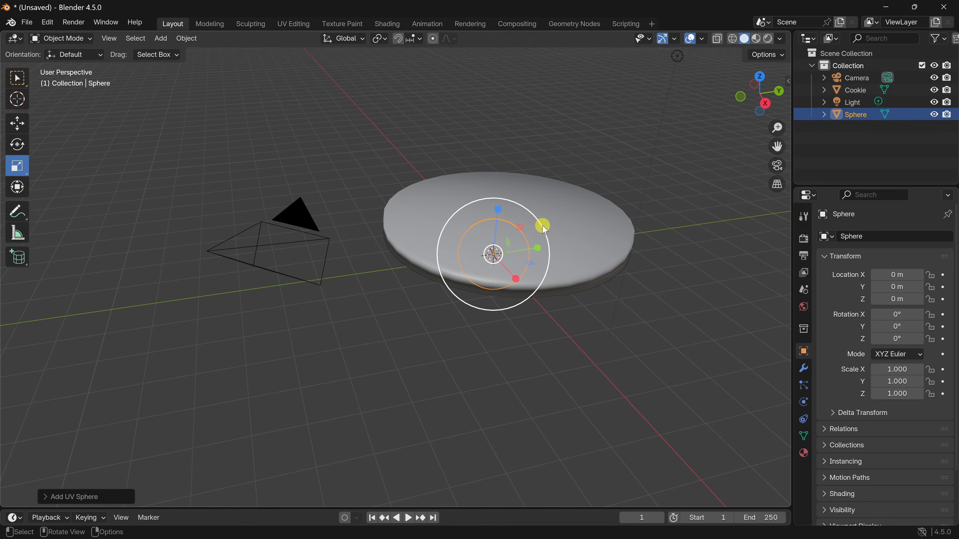
mouse_move(543, 229)
mouse_down()
mouse_move(561, 216)
mouse_move(543, 221)
mouse_up()
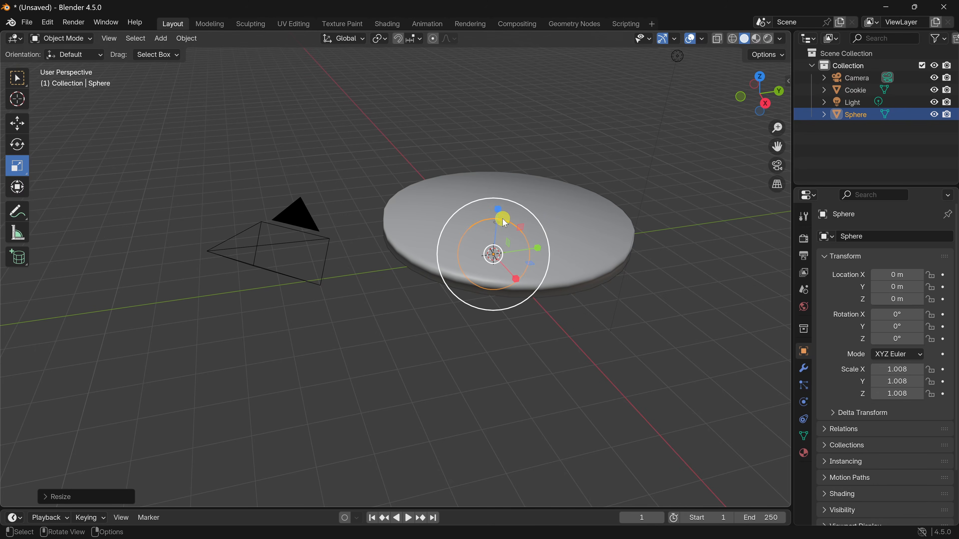
click(19, 124)
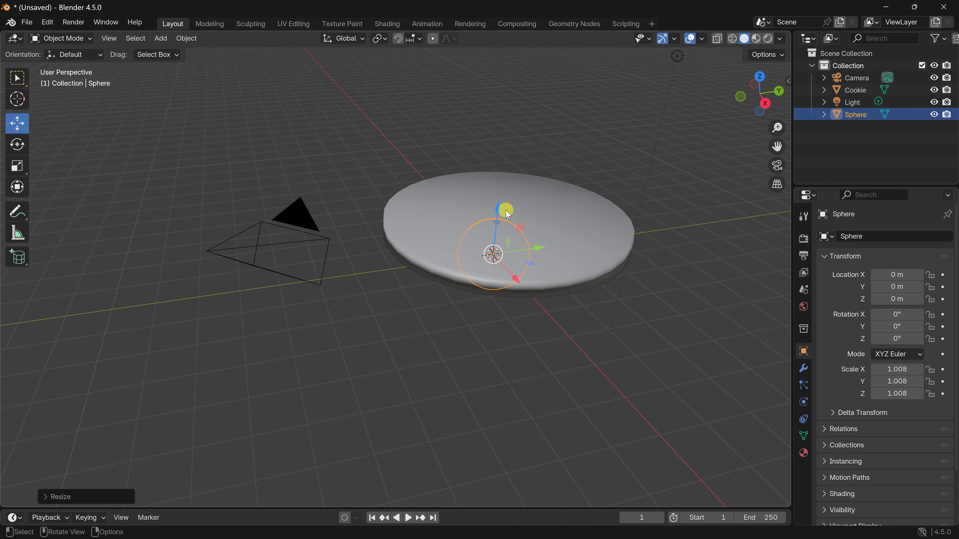
drag(501, 213, 501, 141)
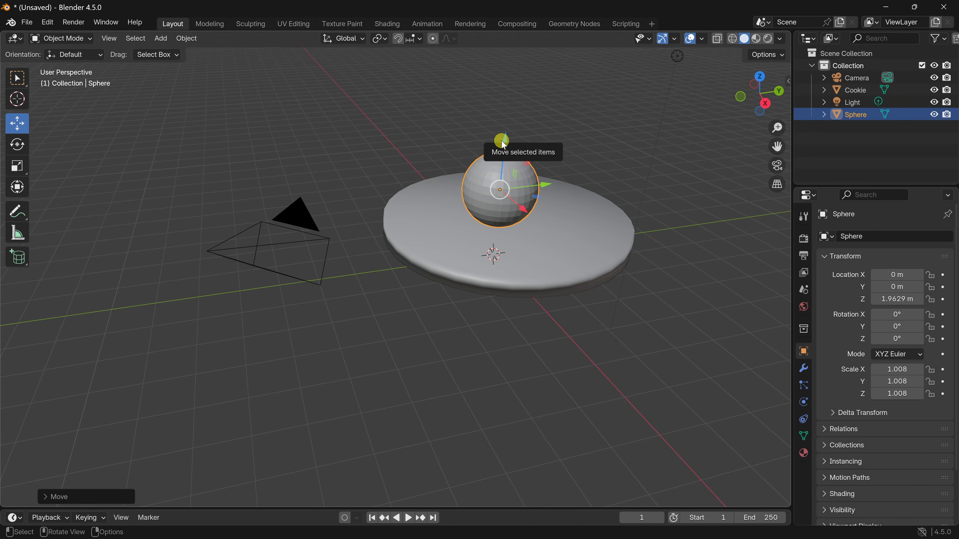
Step: Shrink the sphere uniformly to a scale of about 0.276 and lower it along Z to about 0.92 m, half-sunk into the cookie
key(s)
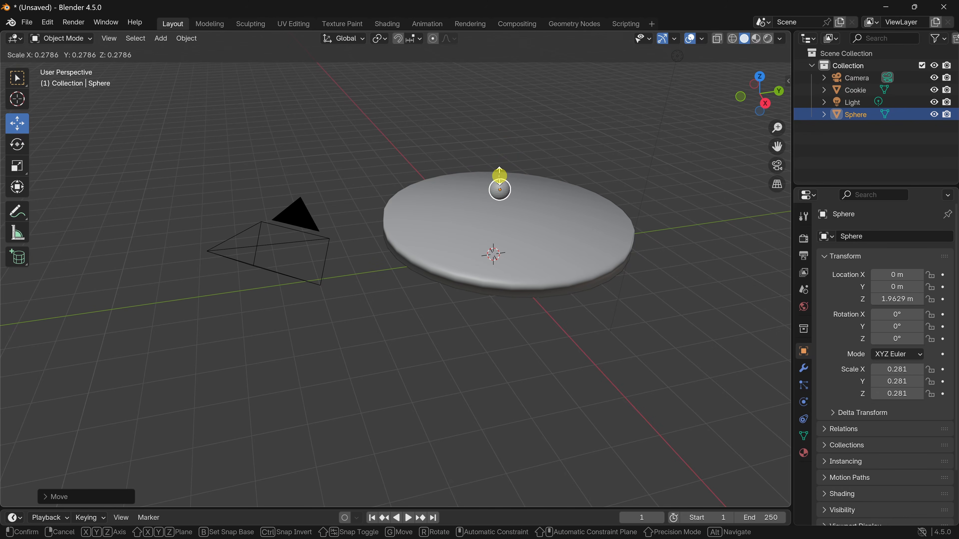
click(501, 179)
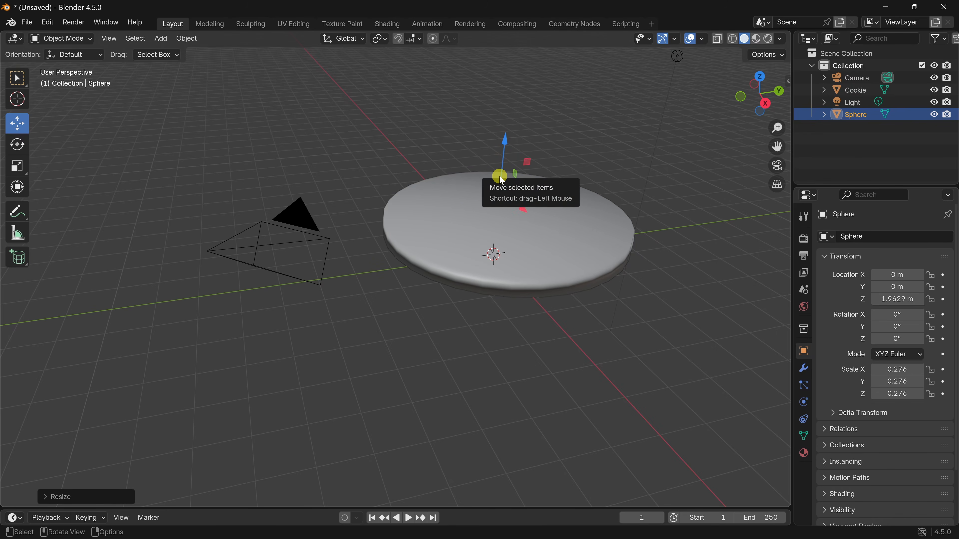
drag(502, 178, 500, 175)
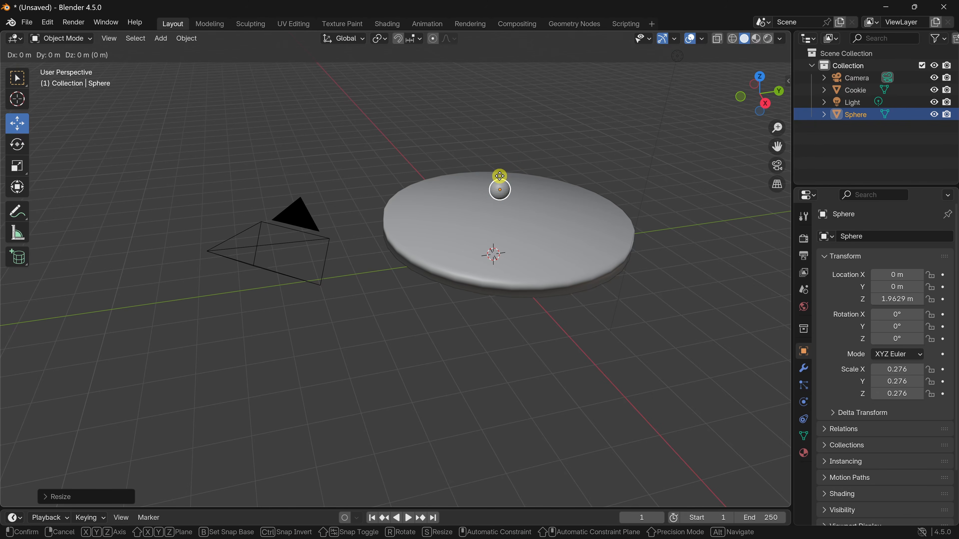
key(z)
drag(500, 175, 500, 212)
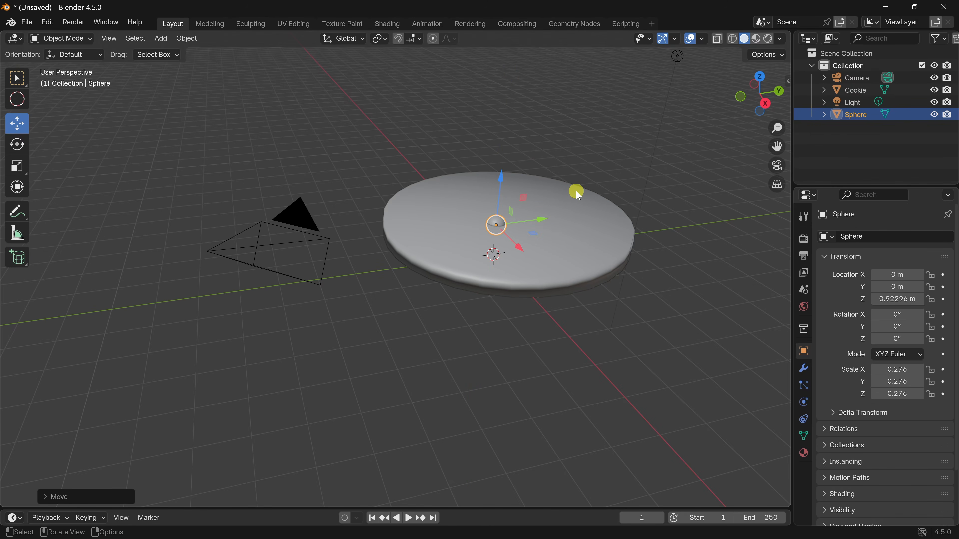
Step: Shade the small sphere on the cookie smooth
middle_drag(577, 195, 568, 217)
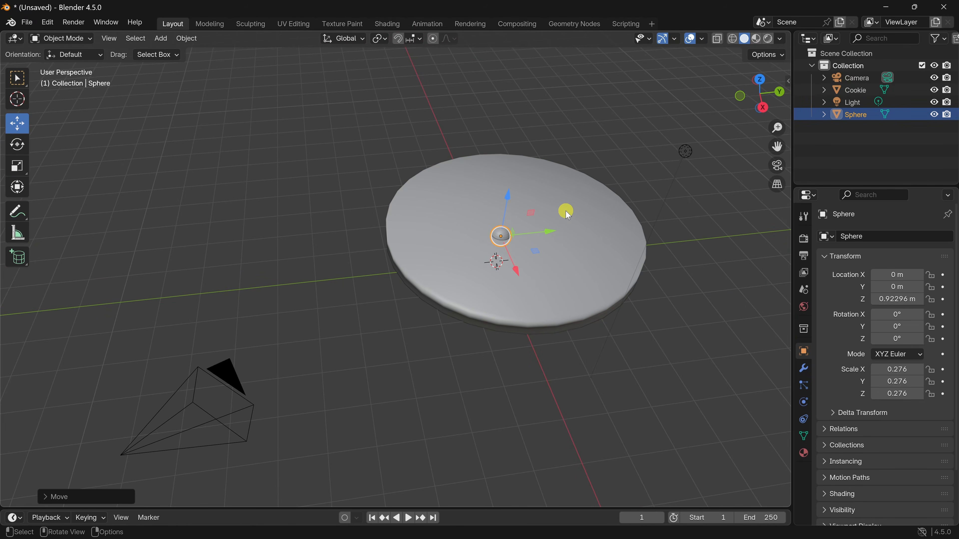
right_click(504, 233)
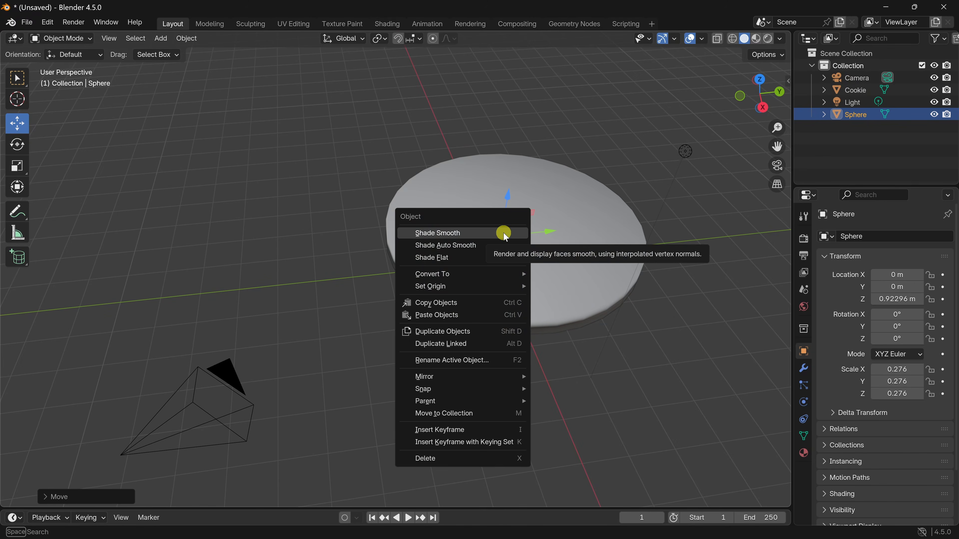
click(462, 237)
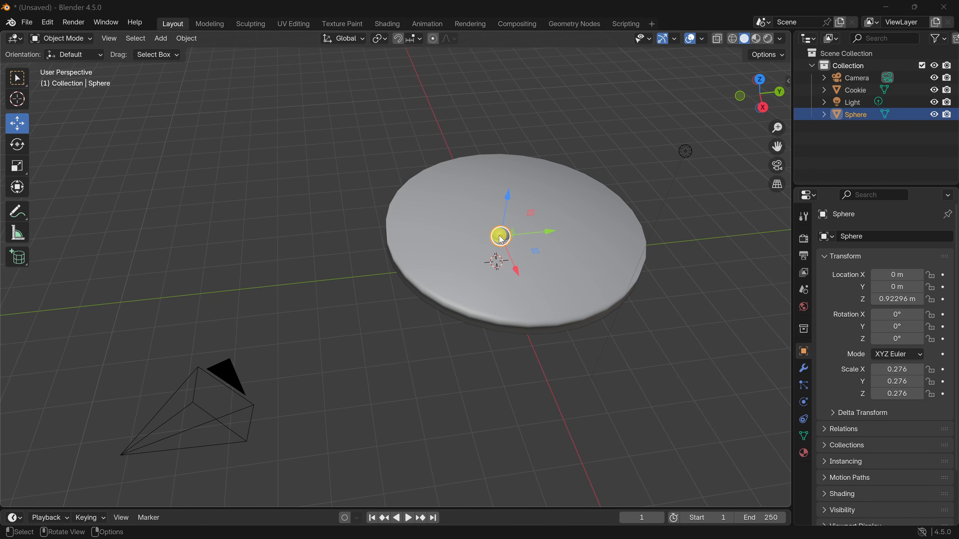
Step: Duplicate the sphere and set the copy into the cookie's top at about X 0.17 m, Y 2.69 m, Z 0.93 m
key(shift+d)
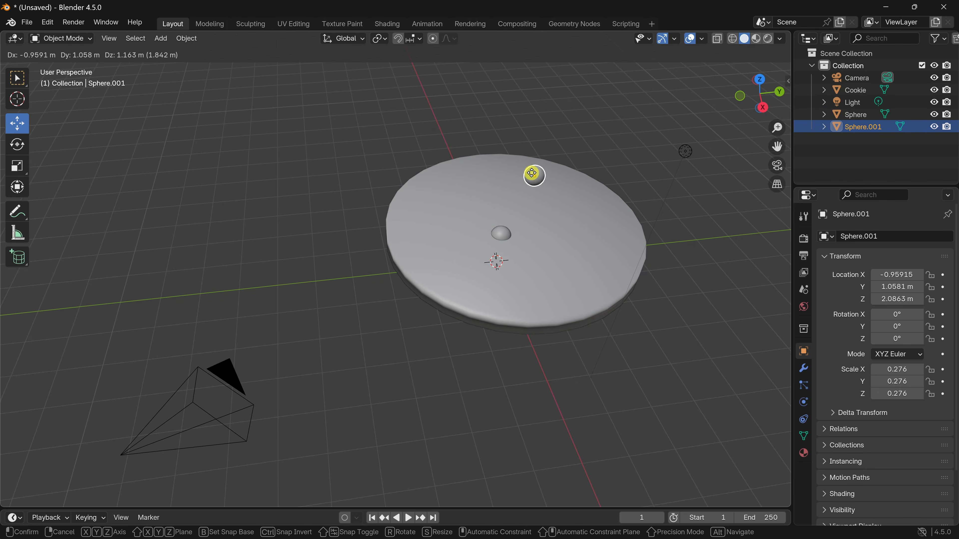
click(602, 222)
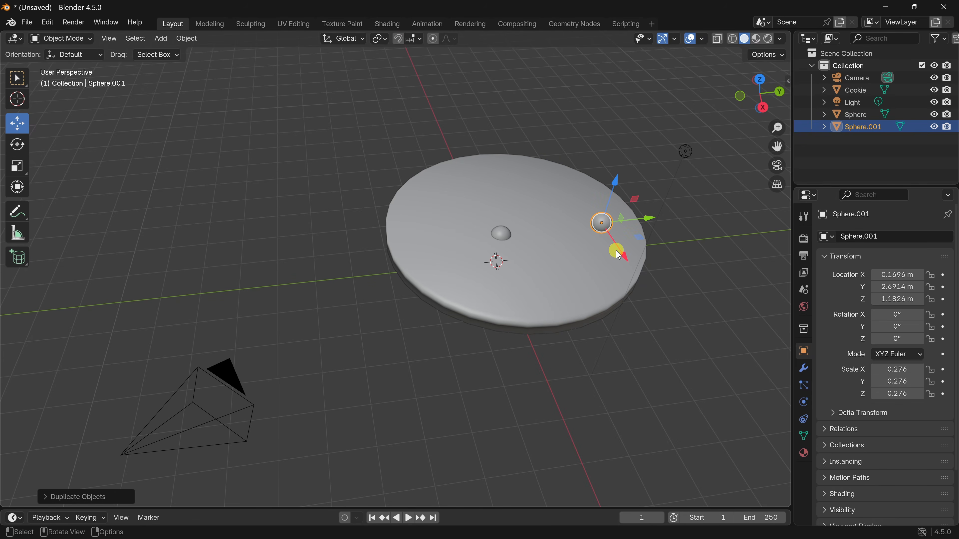
drag(614, 178, 614, 190)
Step: Keep duplicating the sphere and sinking each copy into the cookie's top until 14 chips are scattered across it
key(shift+d)
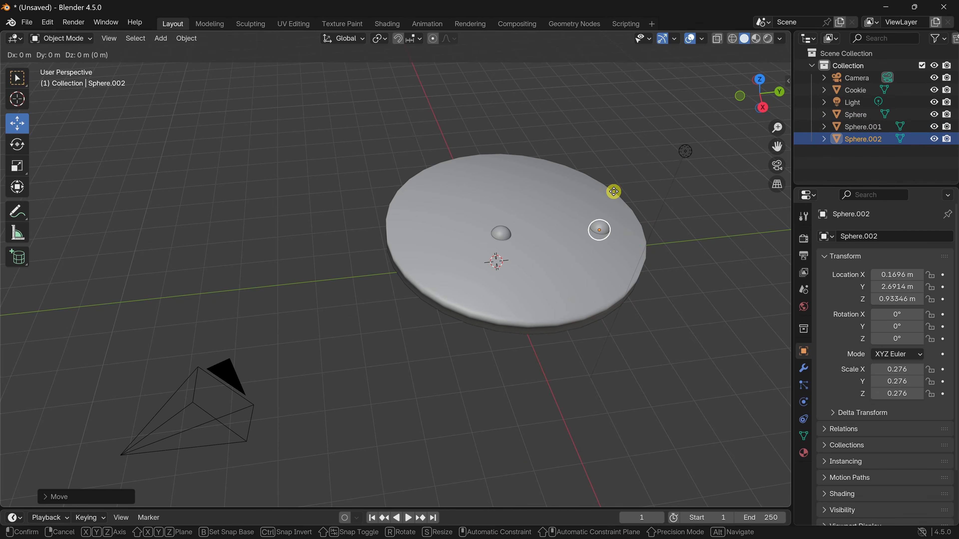
click(557, 114)
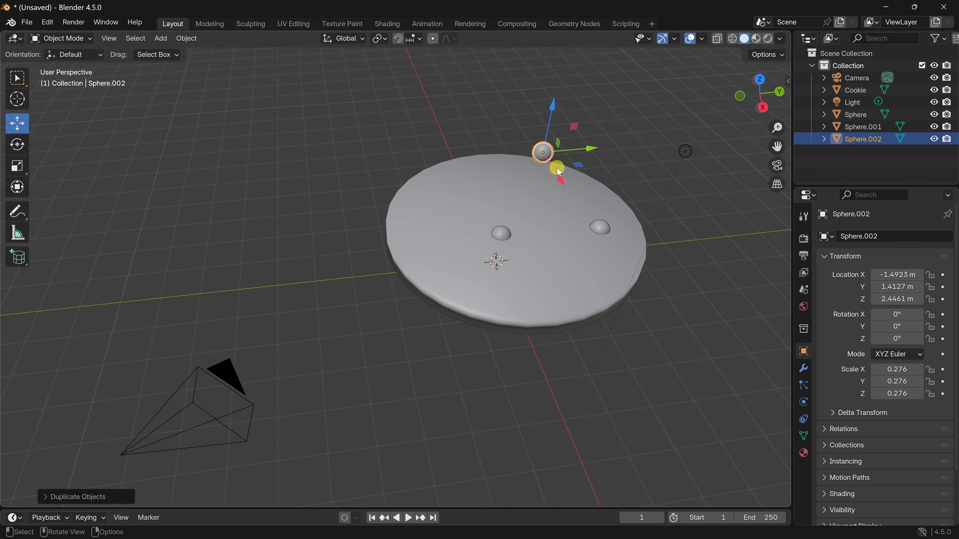
drag(551, 102, 551, 153)
drag(550, 227, 534, 209)
drag(574, 178, 583, 176)
drag(542, 134, 542, 139)
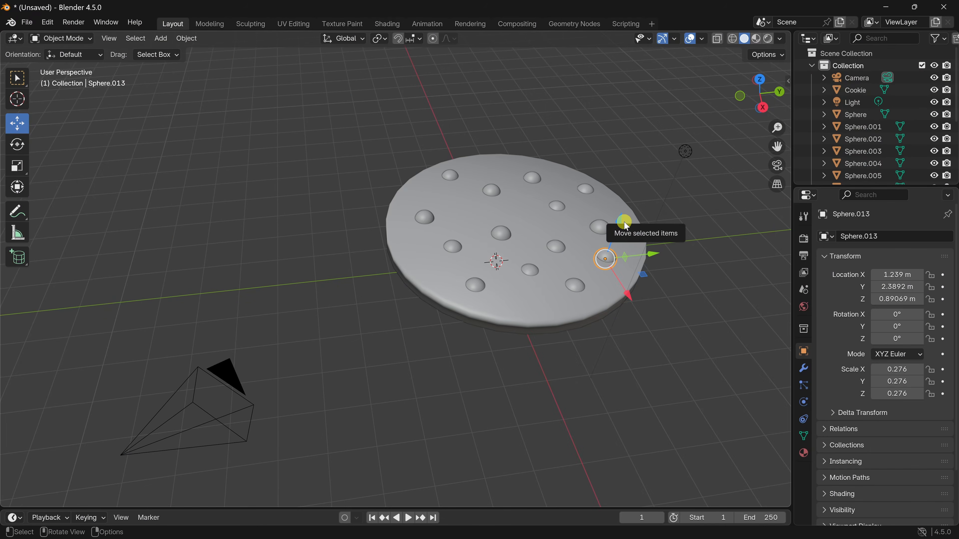
Step: Draw a wide, flat box with Add Cube beside the cookie at about X -7.27 m, Z 0.30 m, and move it along Y to about -10.87 m
scroll(625, 225, down, 5)
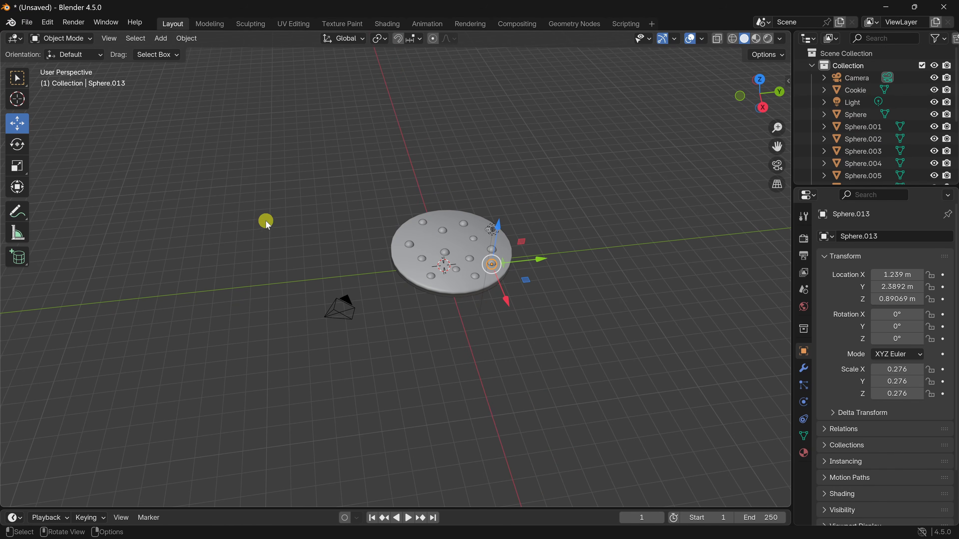
click(18, 258)
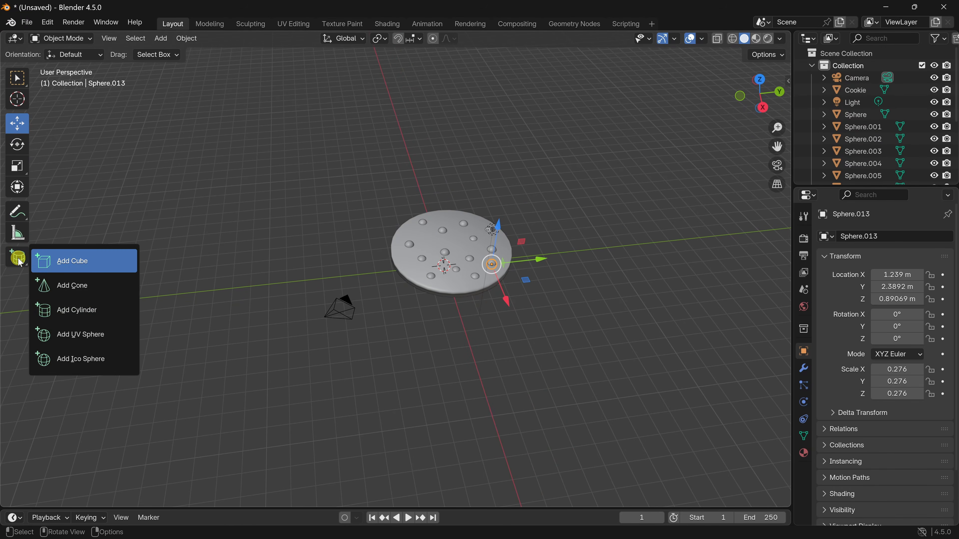
drag(20, 262, 82, 262)
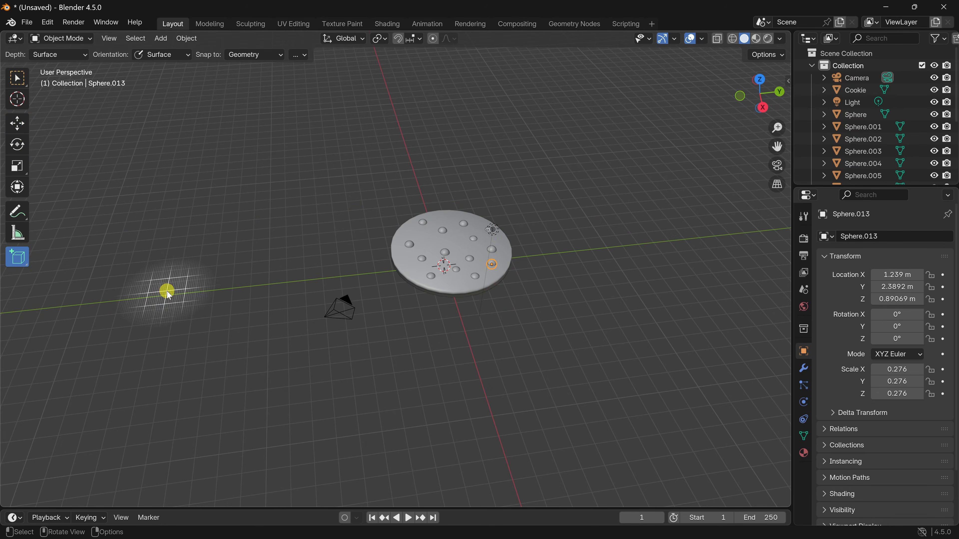
drag(166, 290, 313, 147)
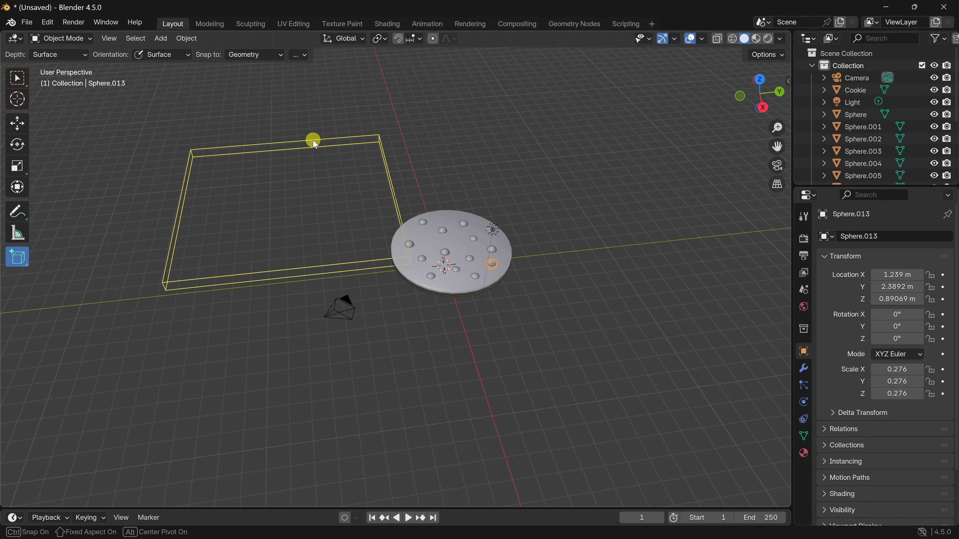
click(315, 145)
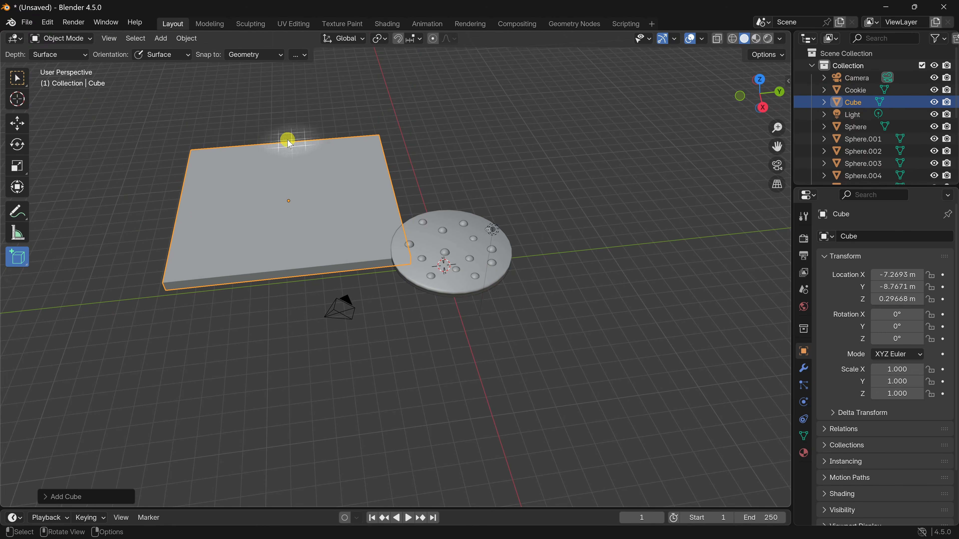
click(17, 127)
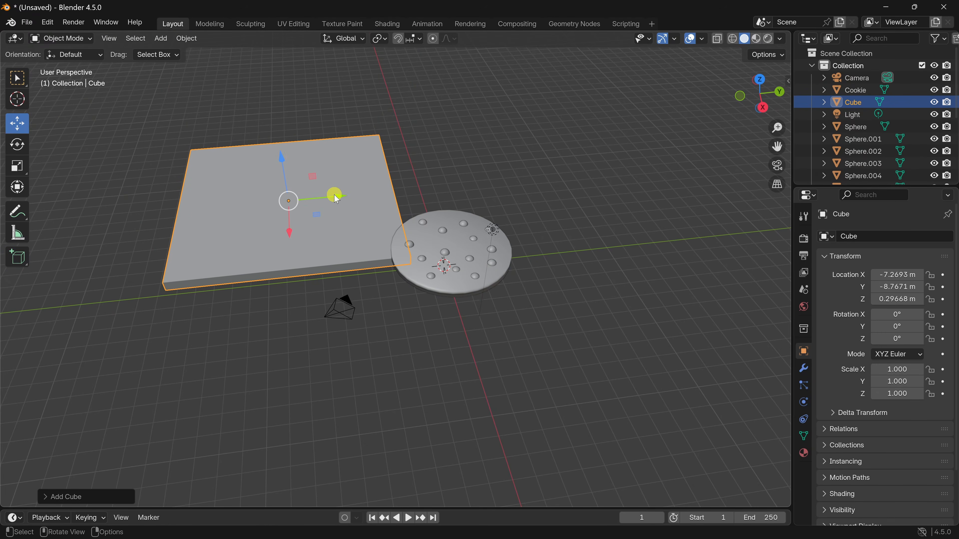
drag(342, 196, 307, 199)
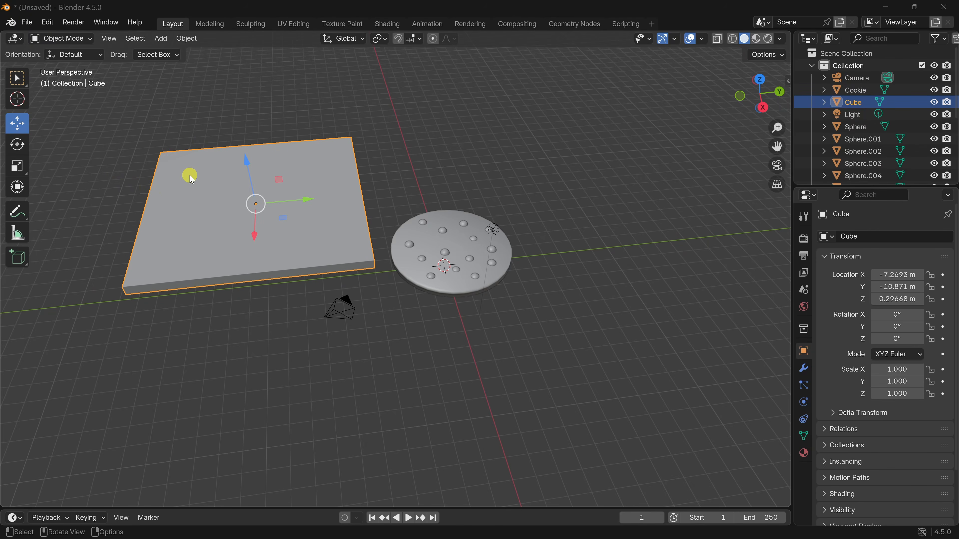
Step: Enter Edit Mode on the flat box, select individual corner vertices in vertex selection, and switch to edge selection
click(86, 39)
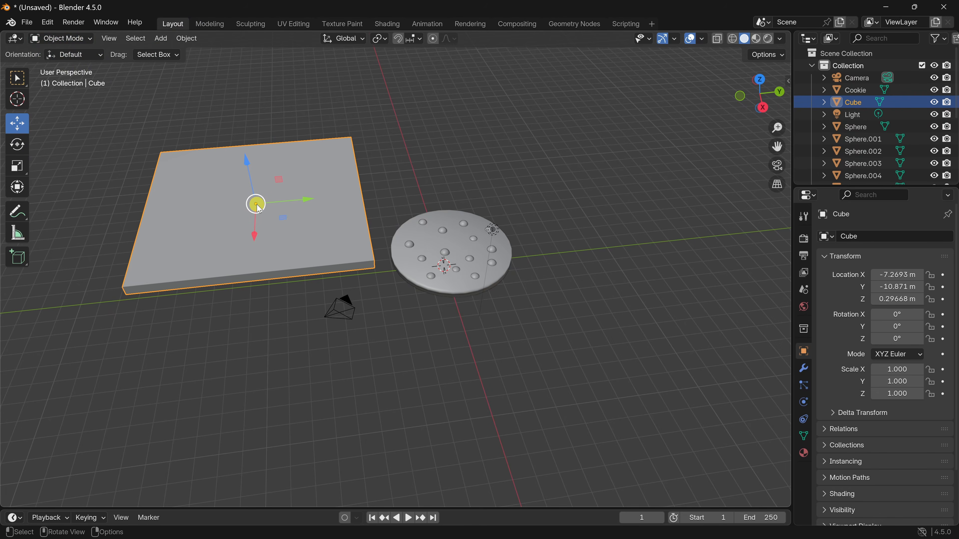
key(Tab)
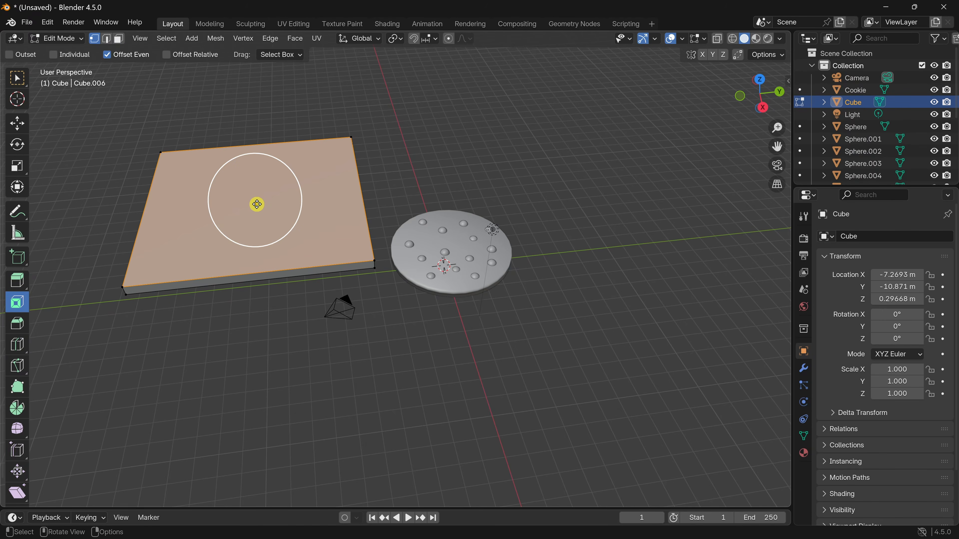
click(94, 39)
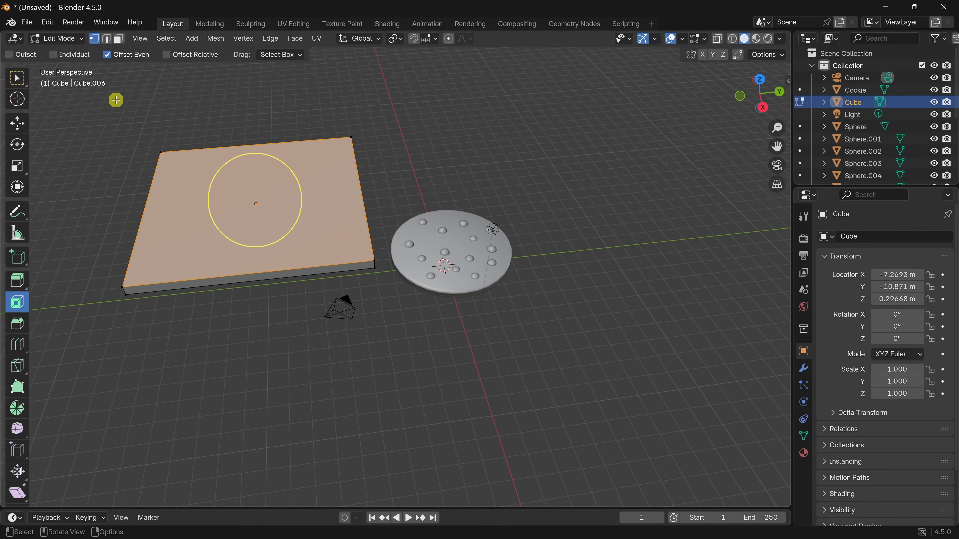
click(172, 164)
click(135, 275)
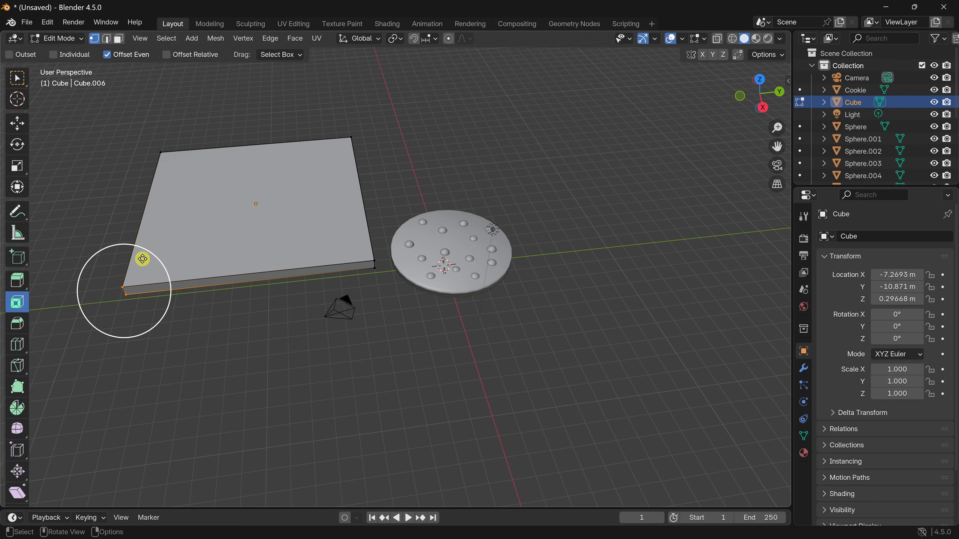
click(106, 40)
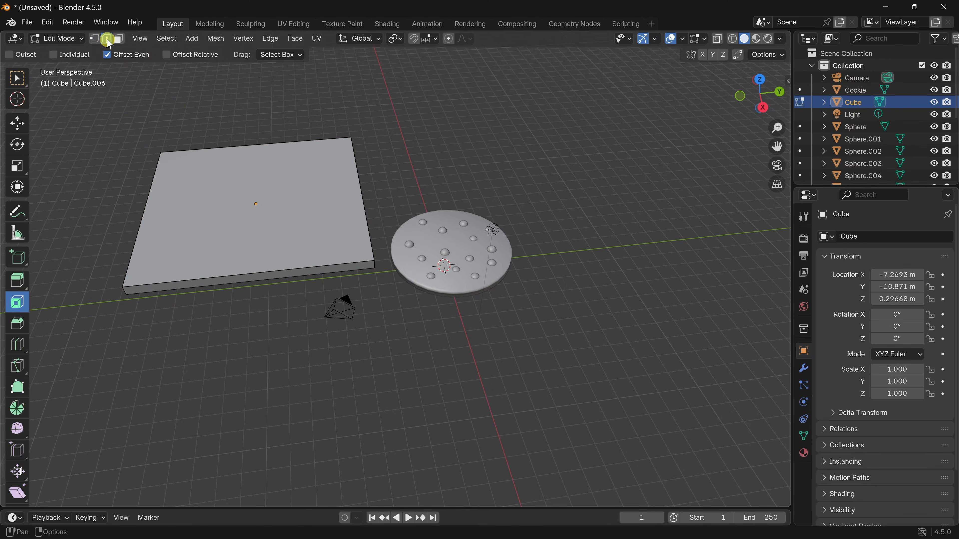
Step: Select the flat box's two long front edges, switch to face selection, and select its top and front faces together
click(286, 270)
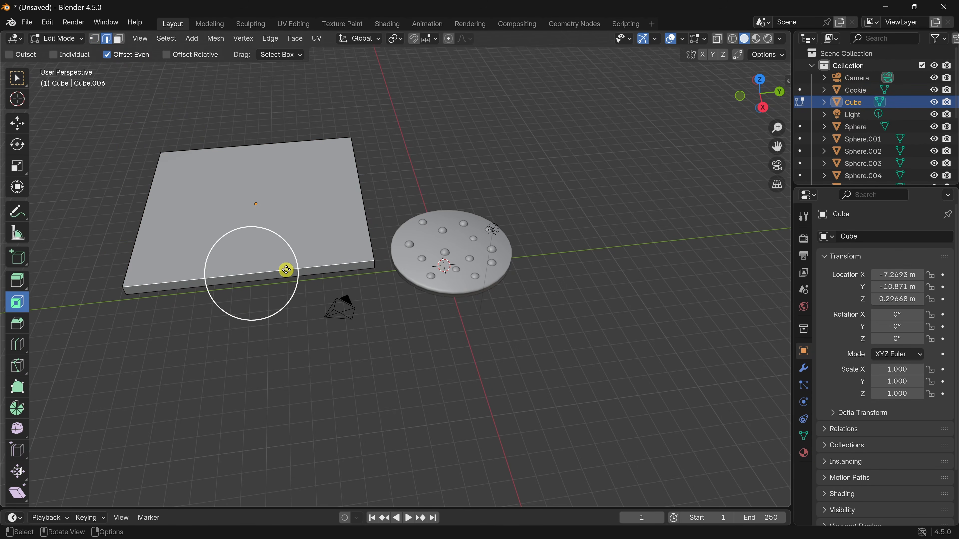
shift+click(318, 274)
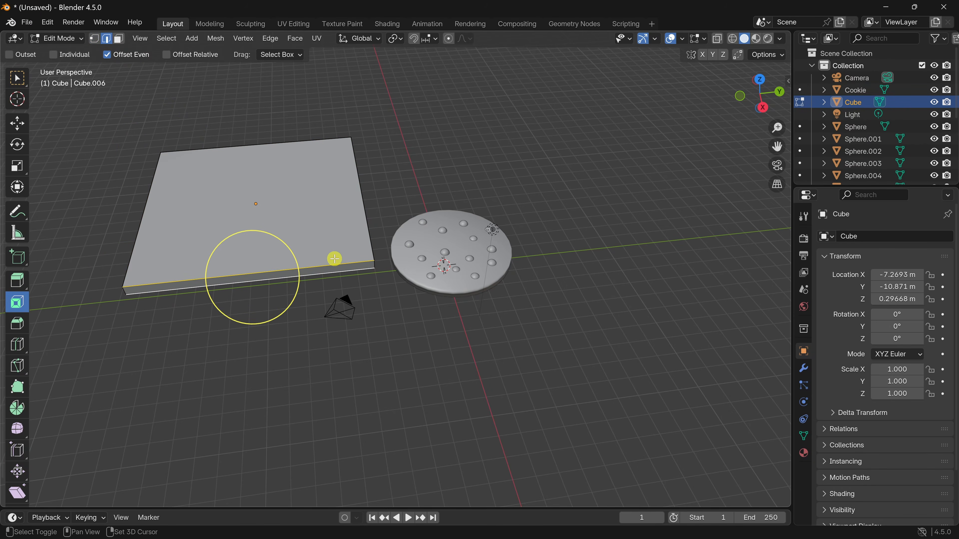
click(121, 38)
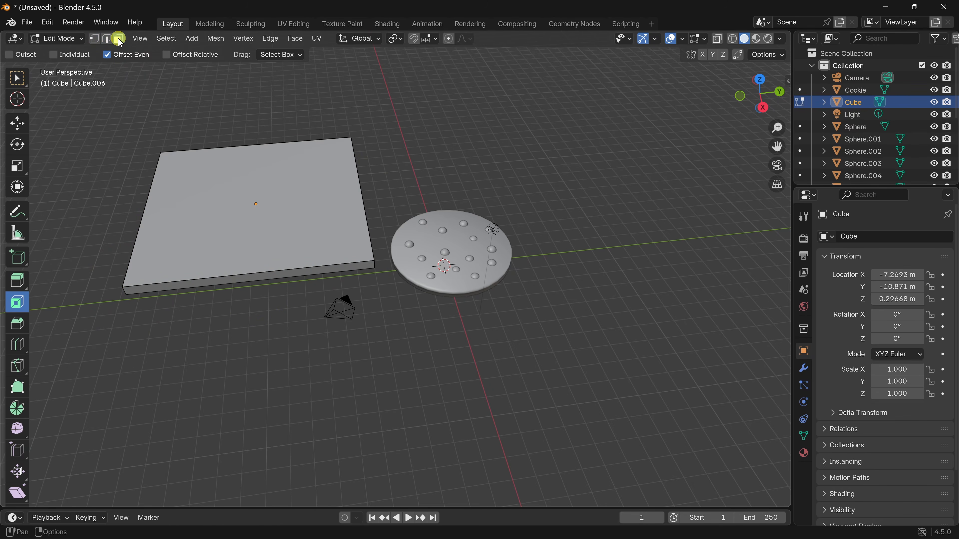
click(314, 217)
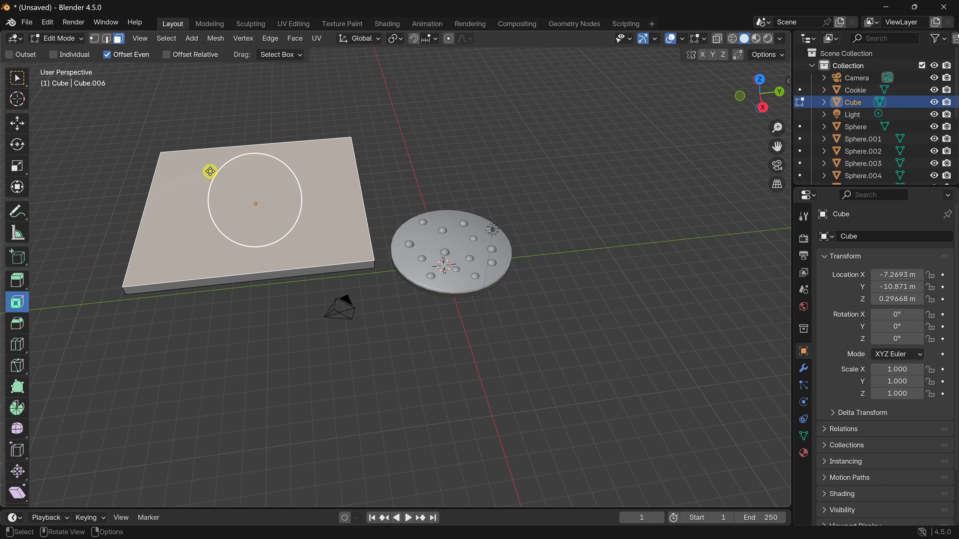
shift+click(302, 272)
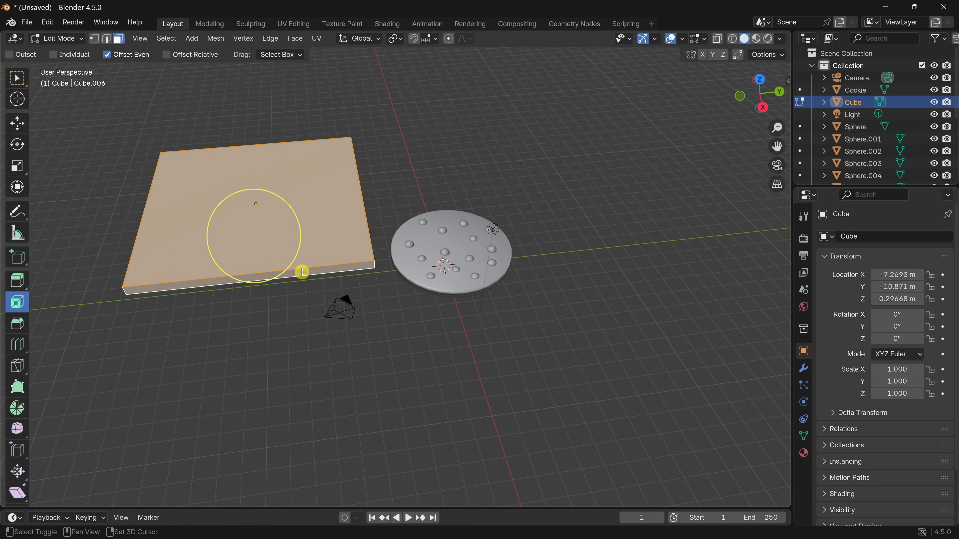
Step: Select only the box's top face and inset it by about 0.59 m to leave a narrow border
click(311, 181)
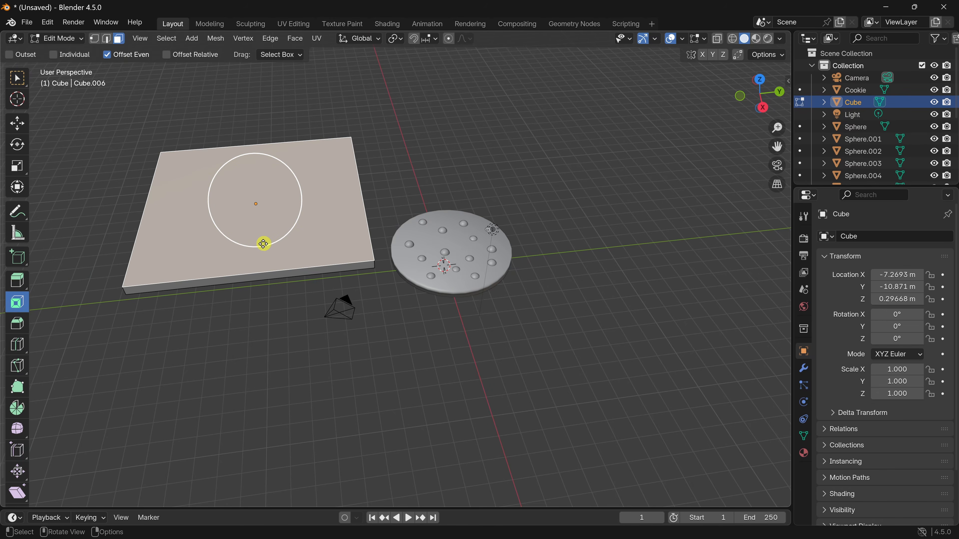
drag(295, 222, 288, 223)
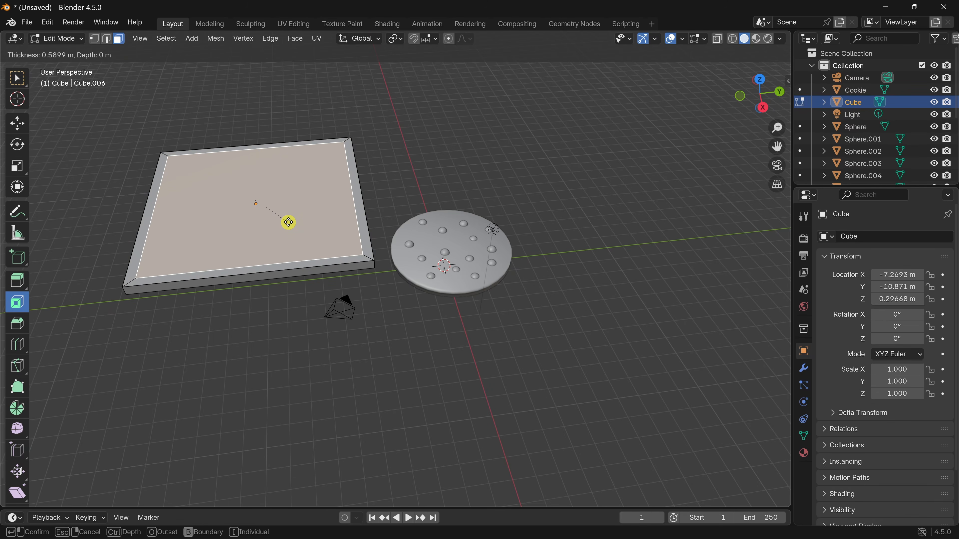
drag(288, 222, 288, 222)
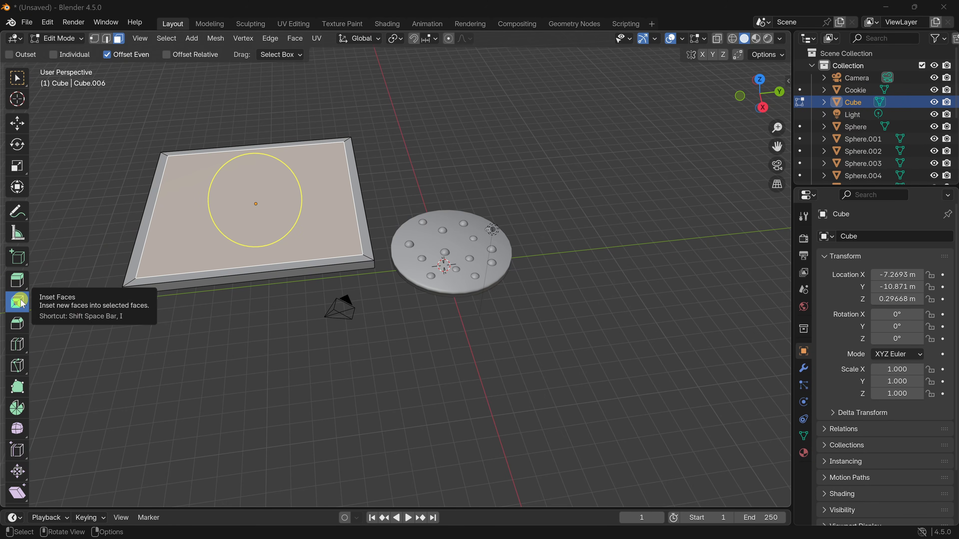
Step: Extrude the inset top face downward about 0.43 m with Extrude Region to hollow the box into a tray
click(19, 285)
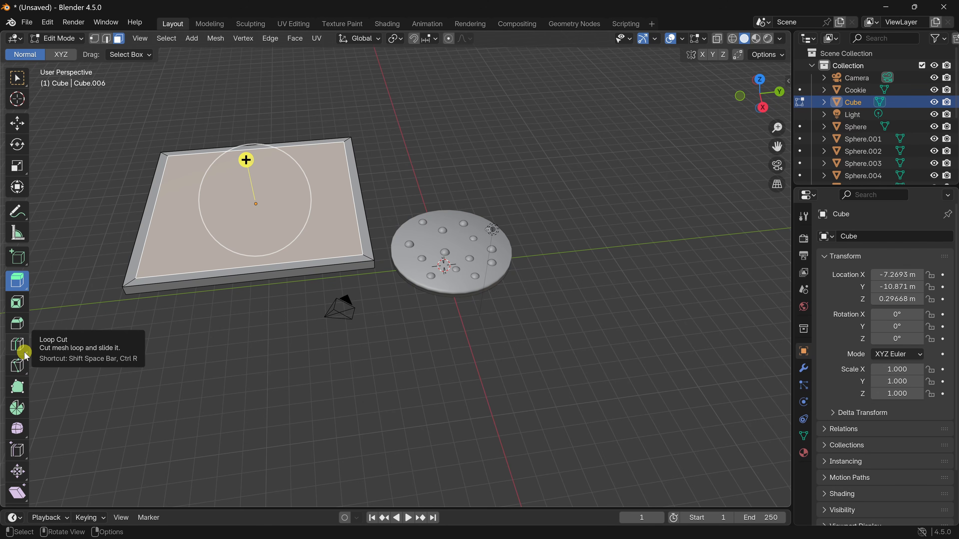
click(19, 284)
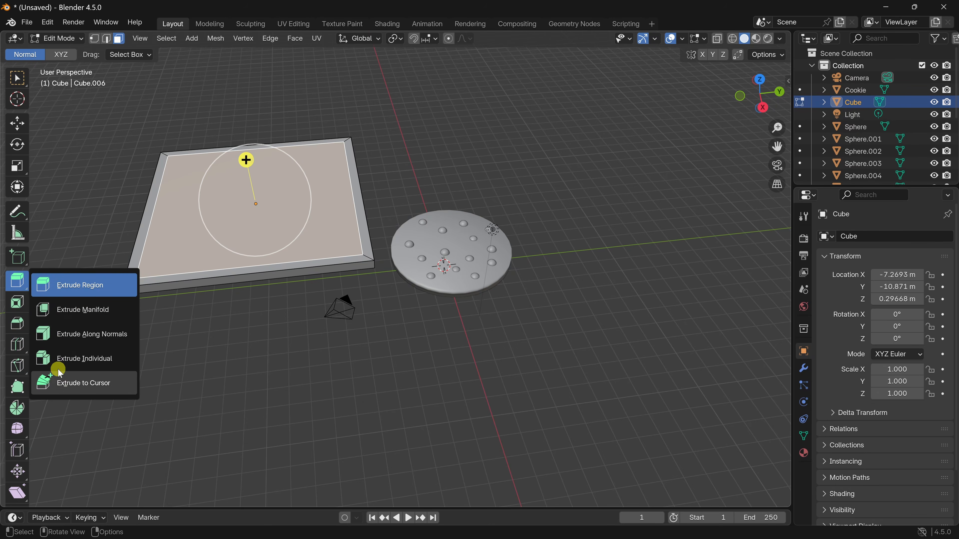
click(65, 289)
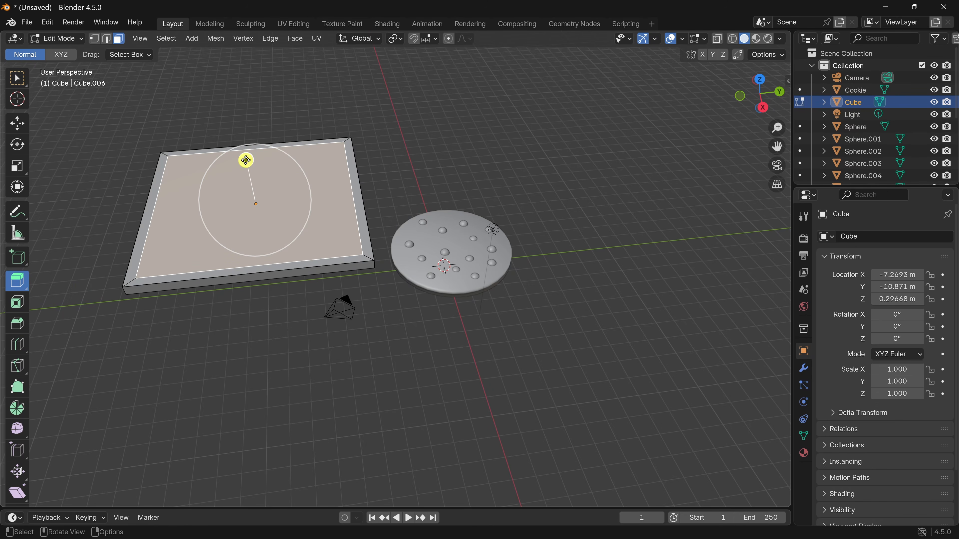
drag(245, 160, 247, 168)
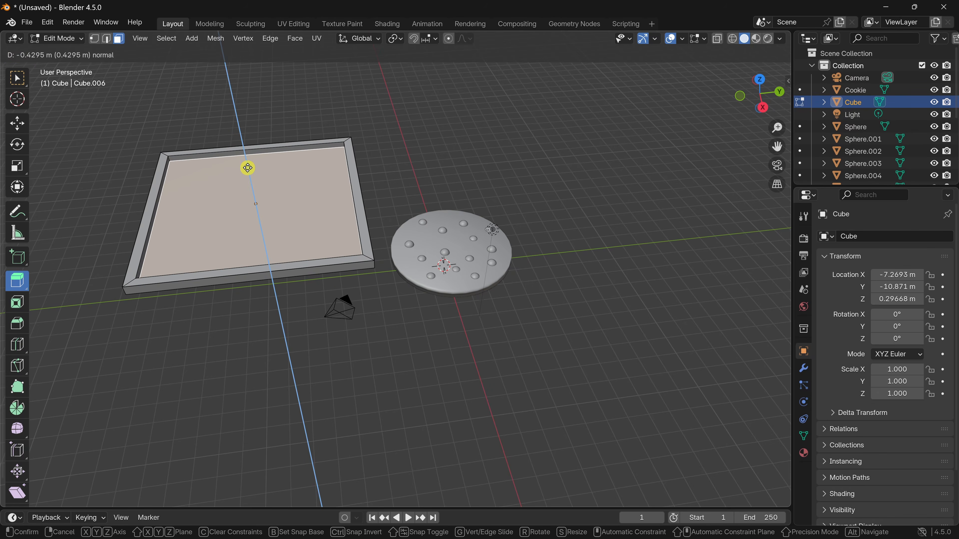
drag(247, 168, 247, 167)
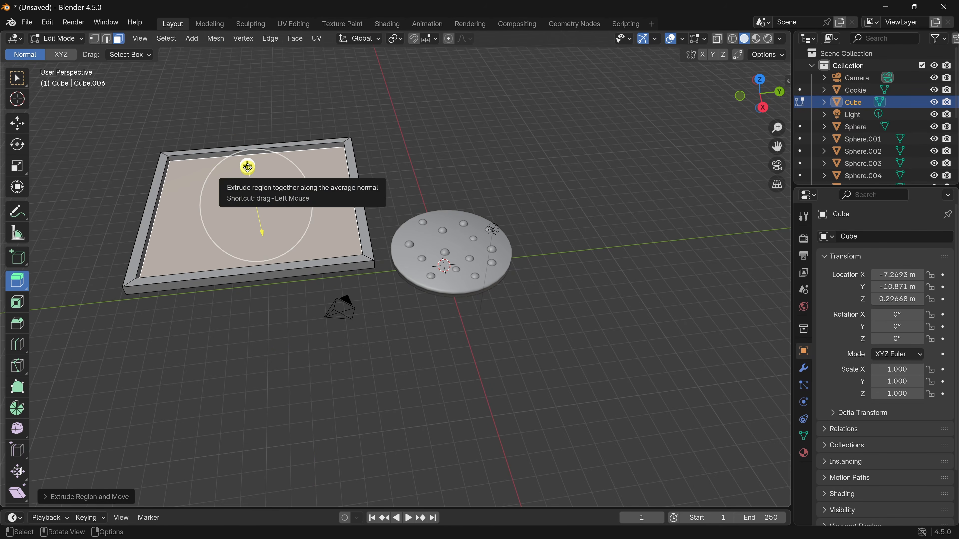
key(ctrl+z)
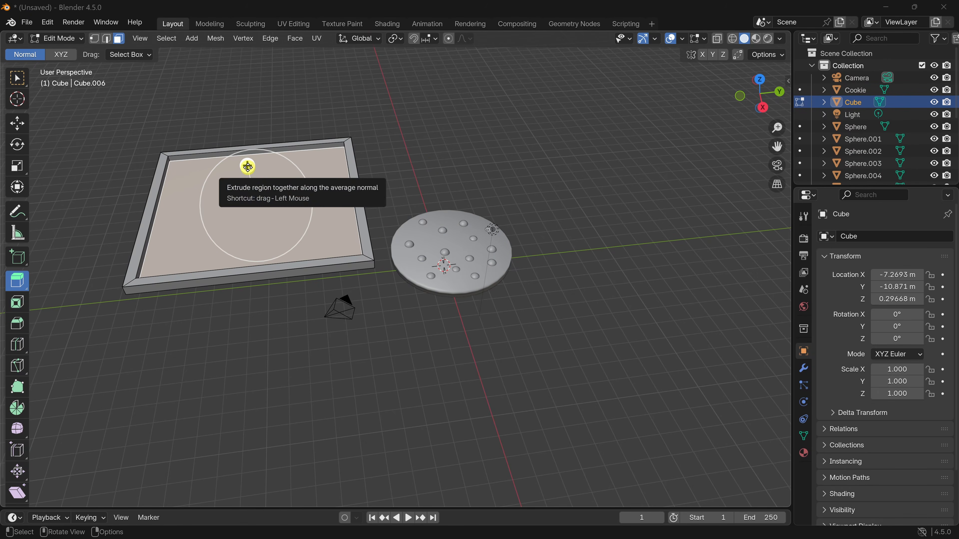
Step: Return to Object Mode and move the tray under the cookie, to about X -1.09 m, Y -0.19 m, Z 0.54 m
key(Tab)
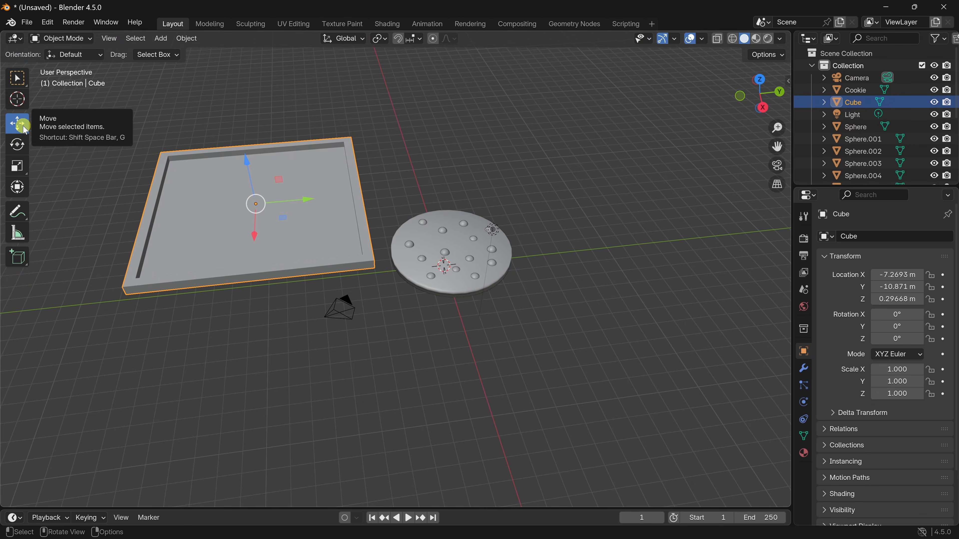
drag(304, 199, 474, 191)
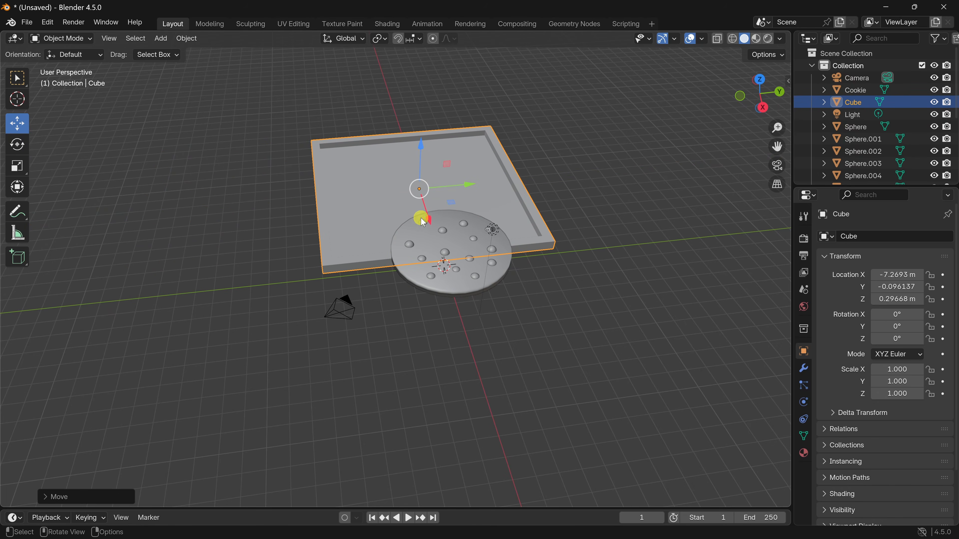
drag(430, 220, 450, 278)
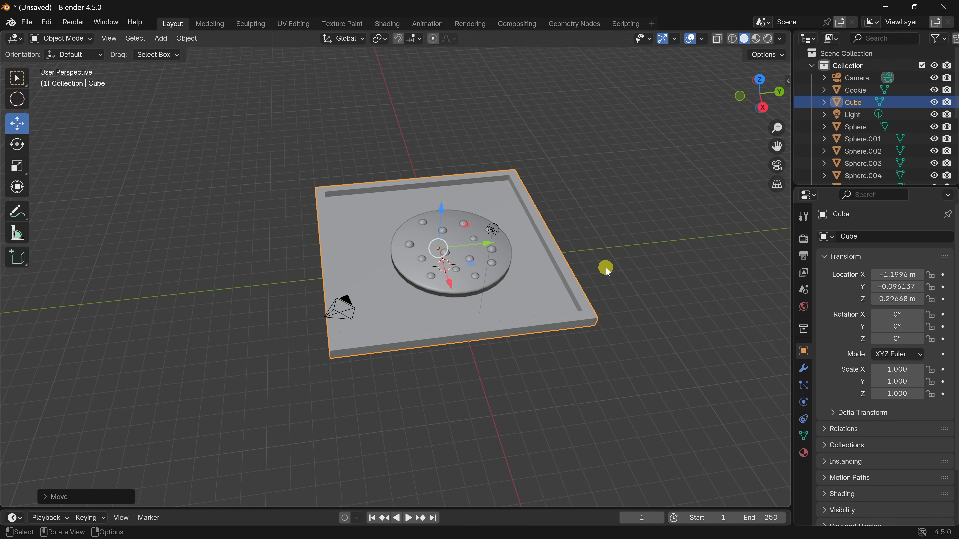
middle_drag(616, 296, 536, 242)
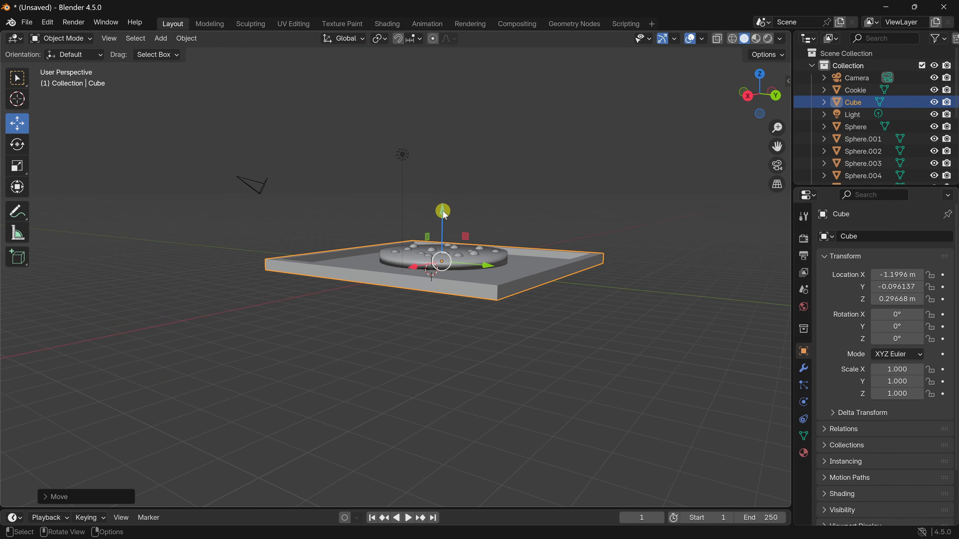
mouse_move(444, 212)
mouse_down()
mouse_move(445, 222)
mouse_move(449, 206)
mouse_up()
middle_drag(486, 197, 551, 260)
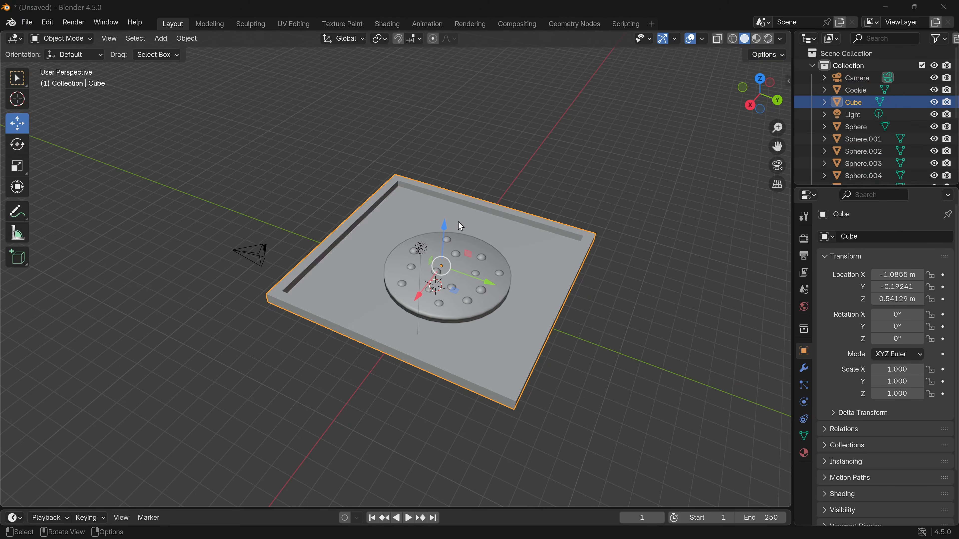
Step: Select the Cookie object, create a new material for it, and look through the material's surface settings
click(860, 90)
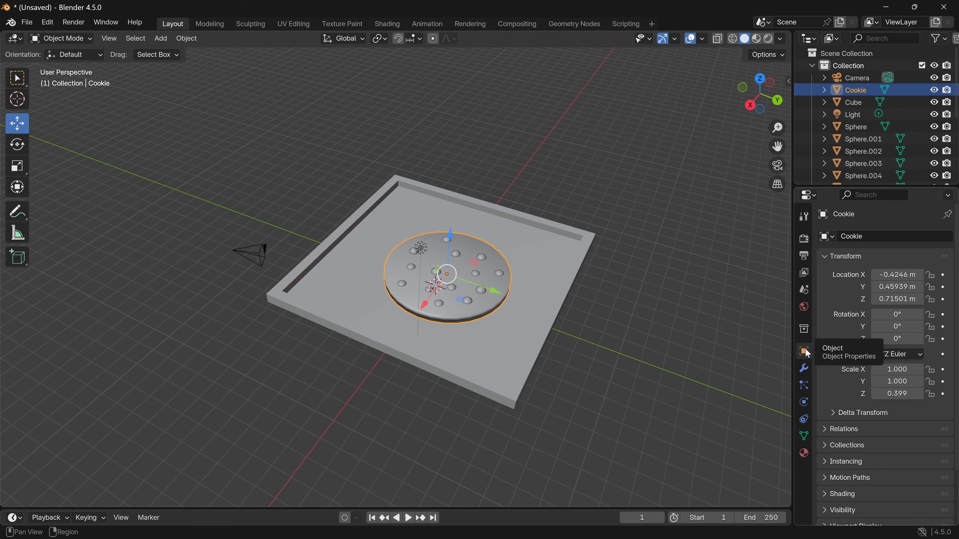
click(804, 453)
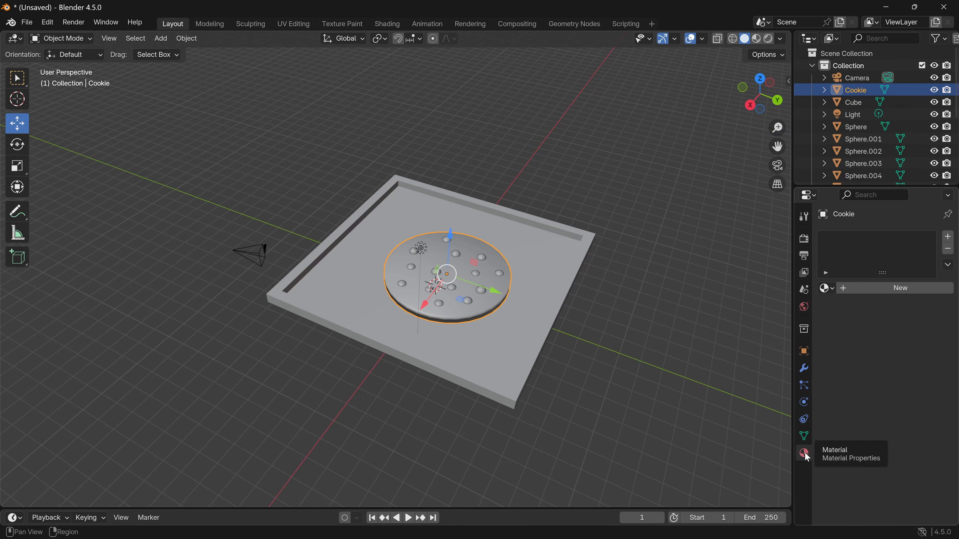
click(904, 290)
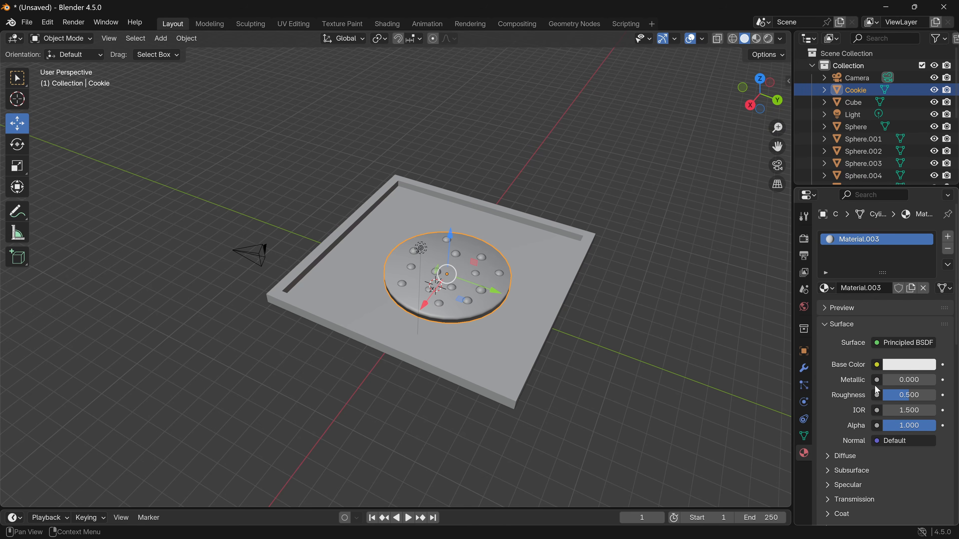
scroll(868, 382, down, 5)
scroll(868, 377, down, 10)
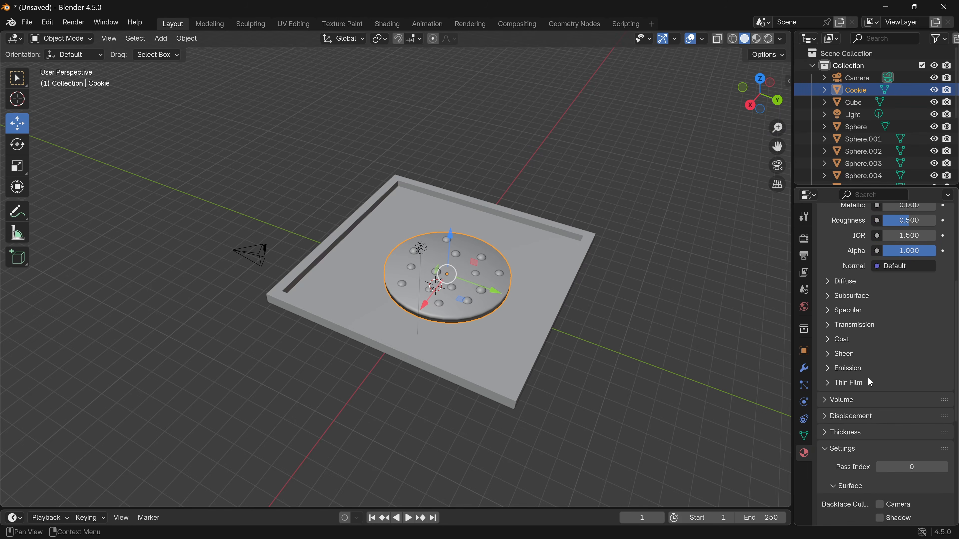
scroll(867, 383, up, 10)
scroll(875, 392, up, 5)
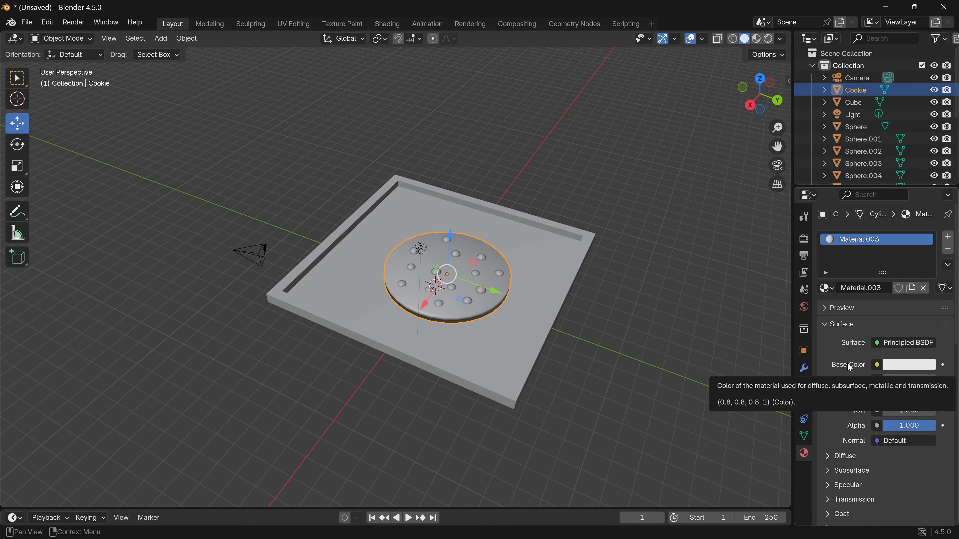
Step: Arrange the KCC Logo.png image window beside the Blender window, narrowing the logo window's share of the screen
drag(517, 7, 957, 170)
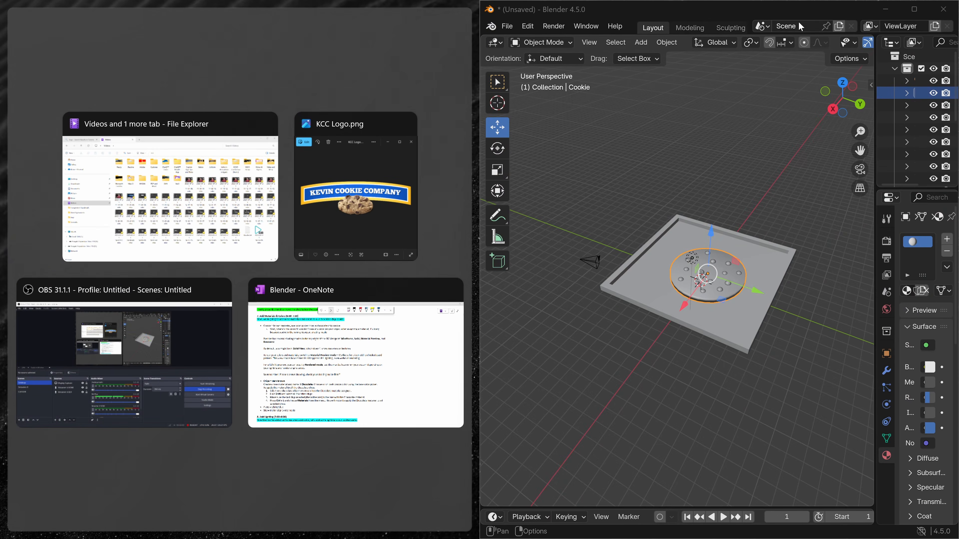
click(334, 83)
drag(190, 118, 244, 103)
drag(480, 261, 379, 259)
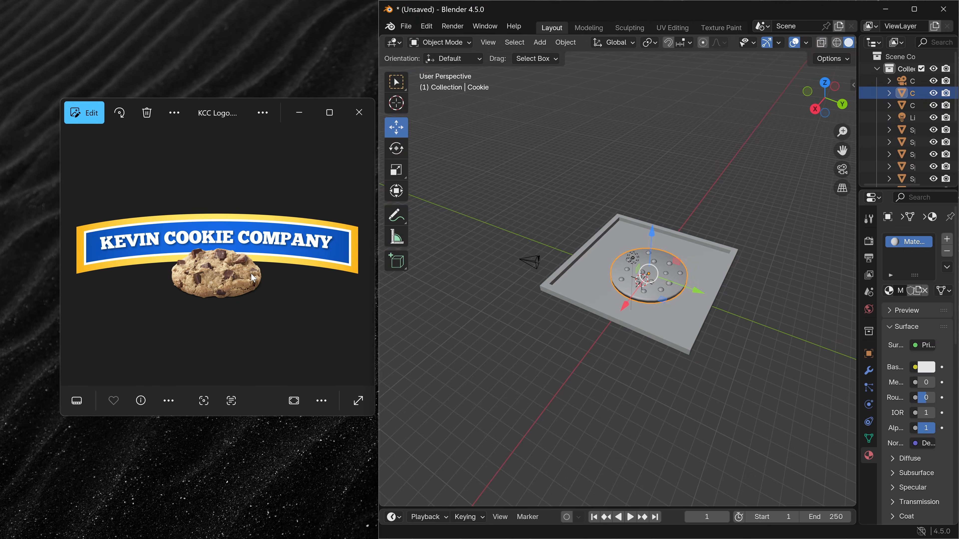
Step: Set the cookie material's base color by sampling the light brown dough in the logo image, and maximize Blender again
click(929, 368)
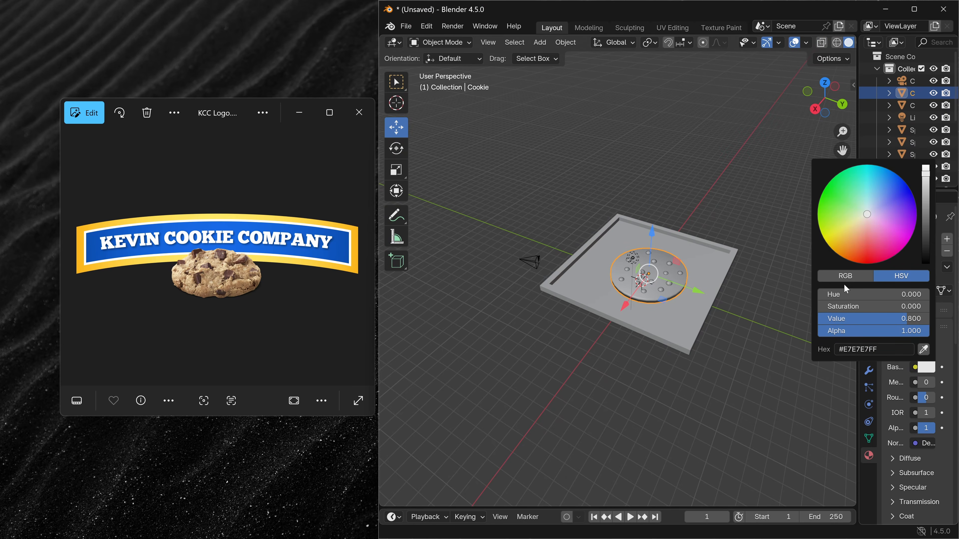
click(924, 350)
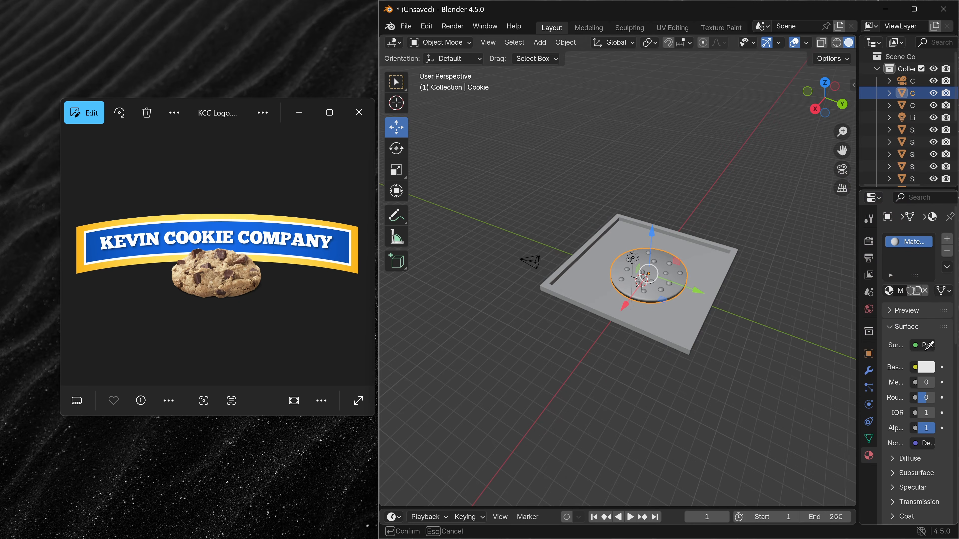
click(241, 284)
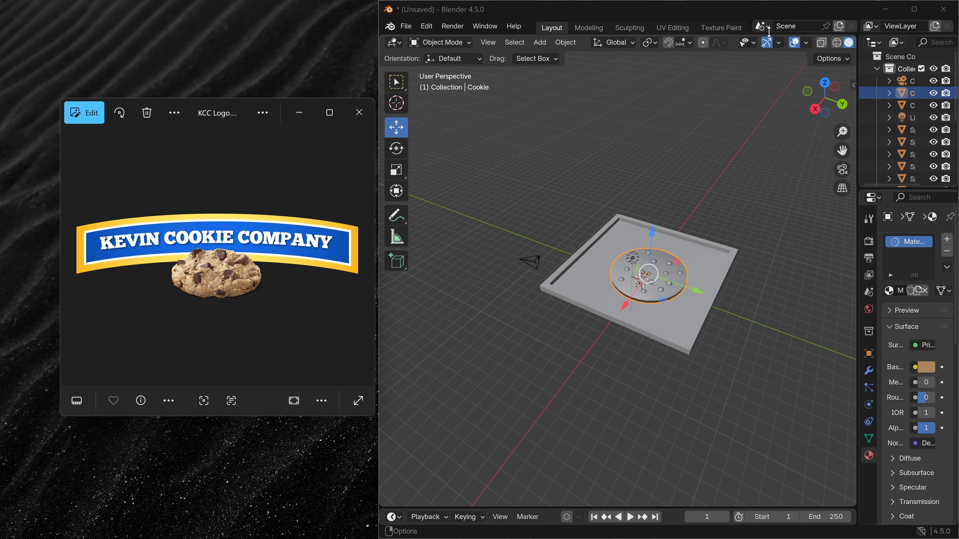
double_click(775, 9)
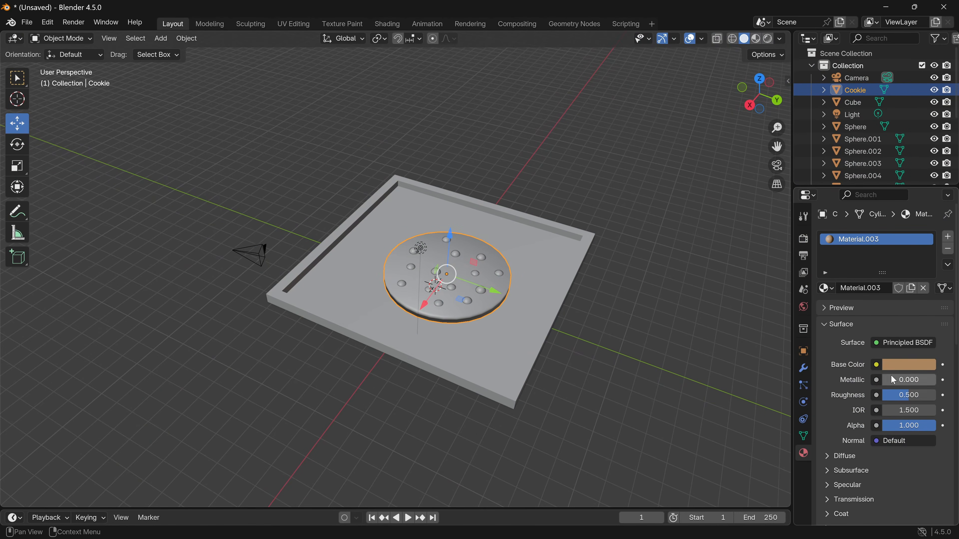
mouse_move(886, 373)
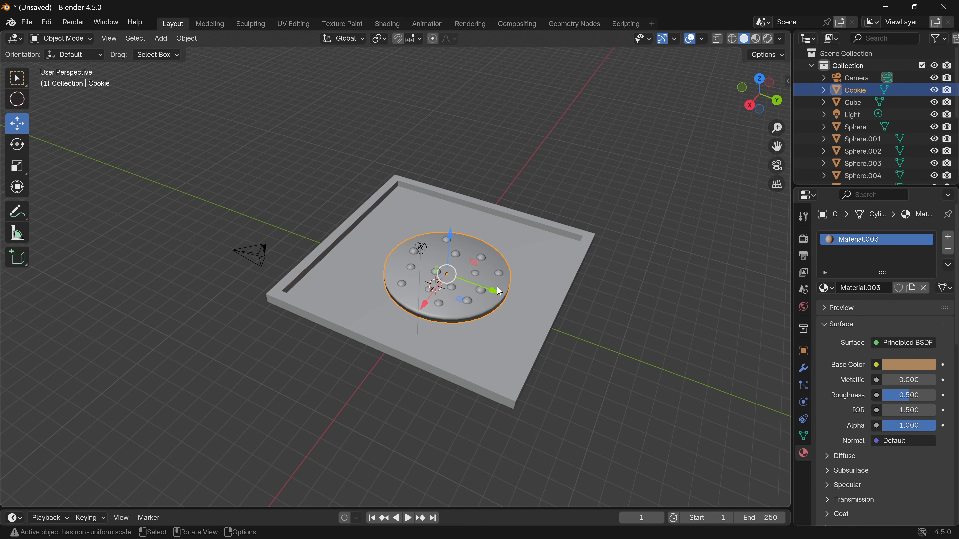
Step: Compare the scene in Wireframe, Solid, Material Preview and Rendered viewport shading
click(732, 39)
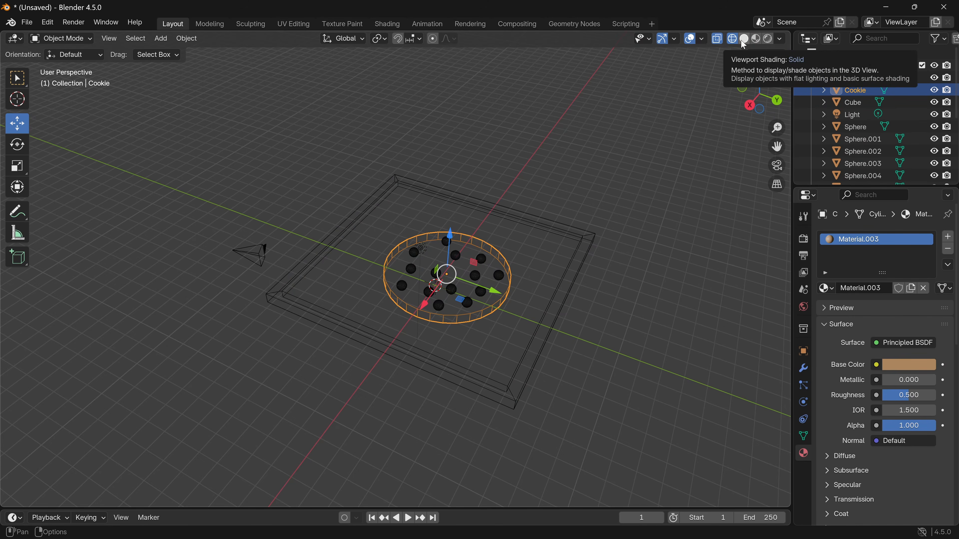
click(744, 39)
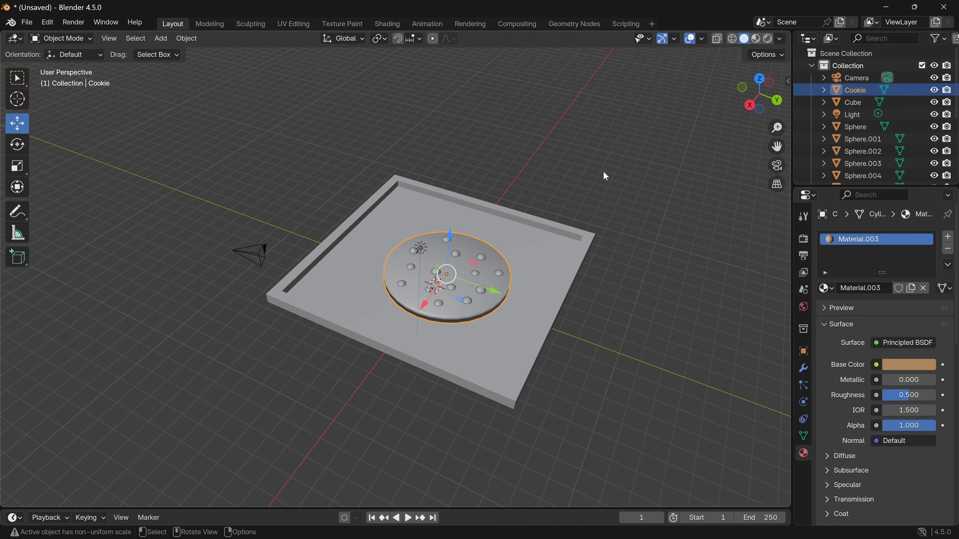
click(756, 39)
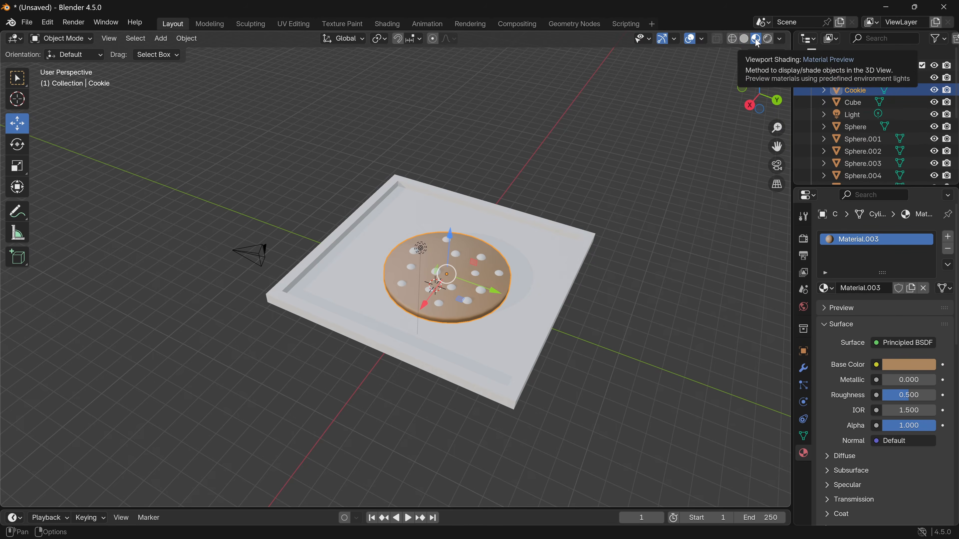
click(769, 39)
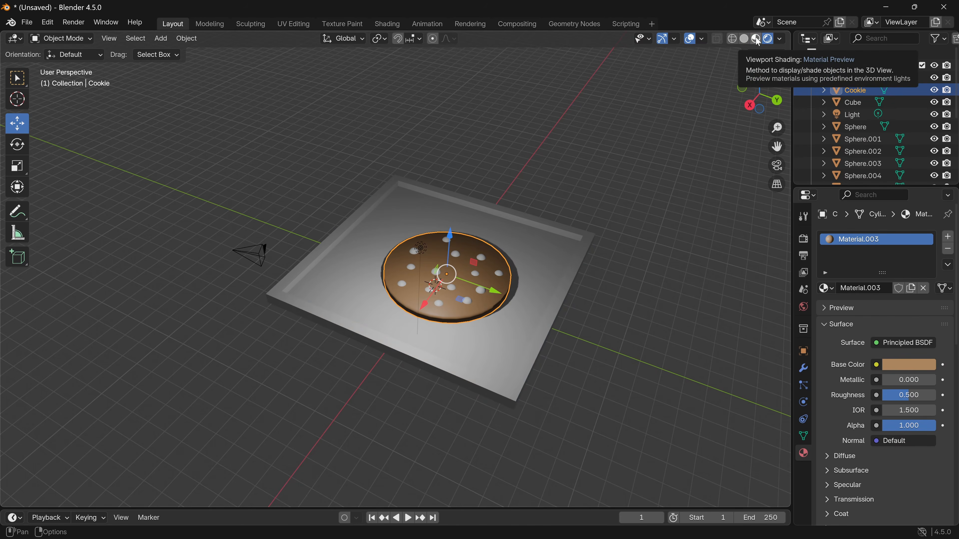
Step: Compare the colored cookie in Material Preview, Rendered and Solid shading, and leave the viewport in Material Preview
click(757, 40)
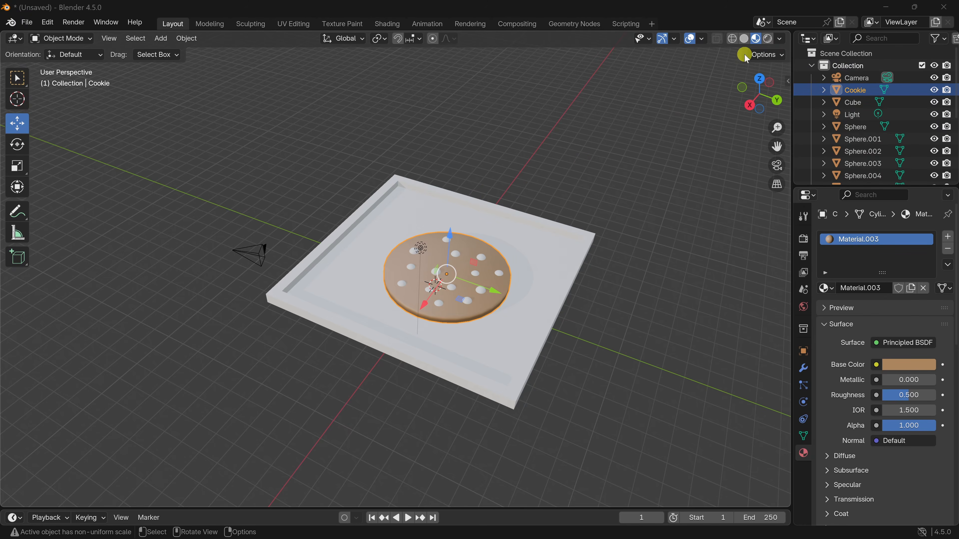
click(768, 41)
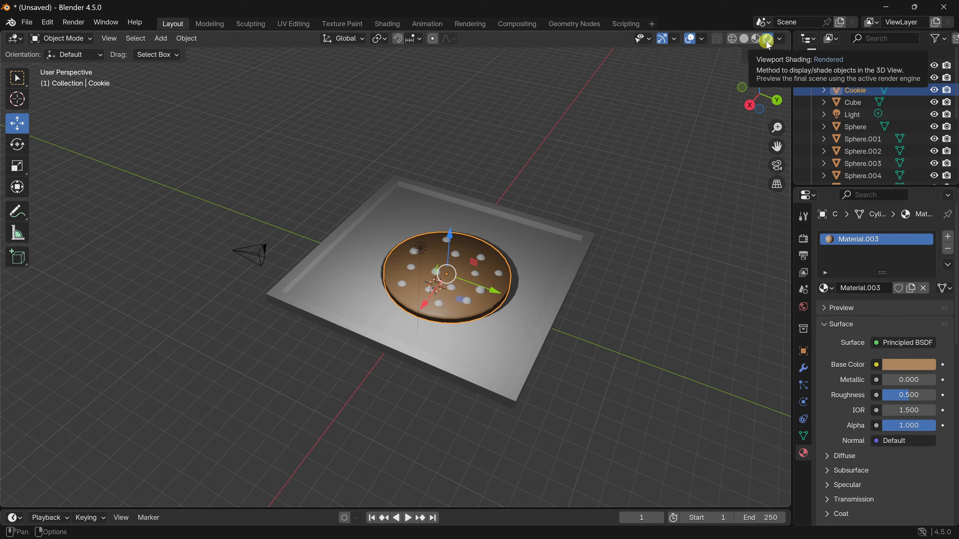
click(746, 45)
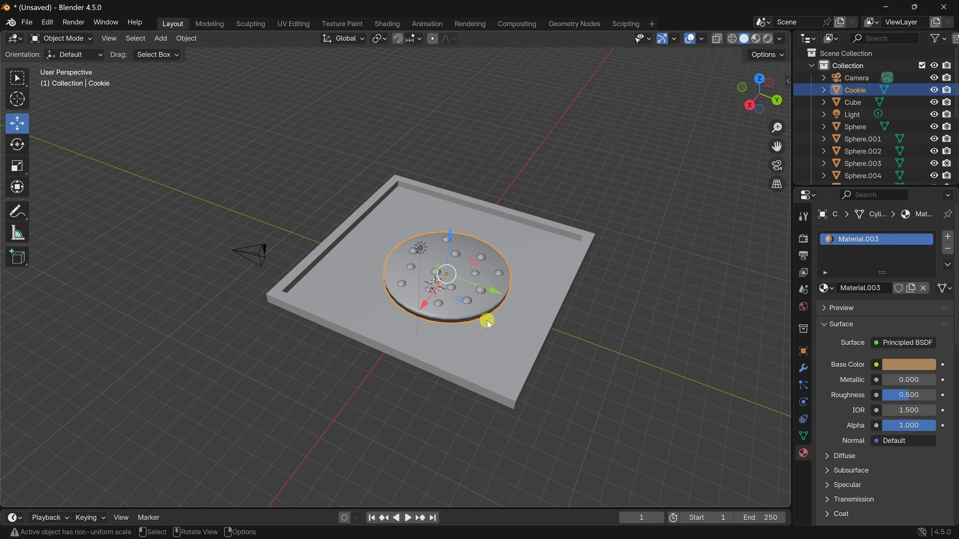
click(757, 41)
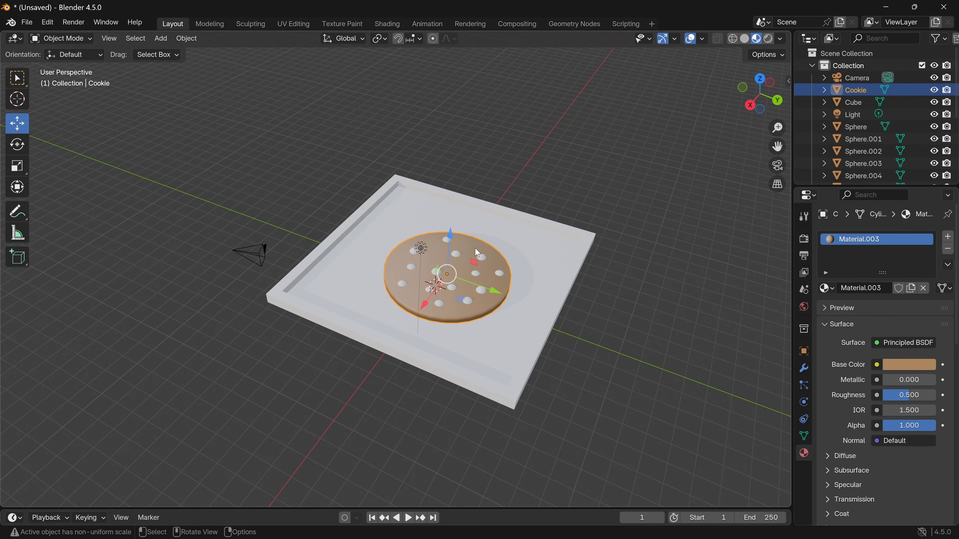
Step: Give one chip near the cookie's edge a new material and place the Blender window beside the KCC Logo image
click(500, 273)
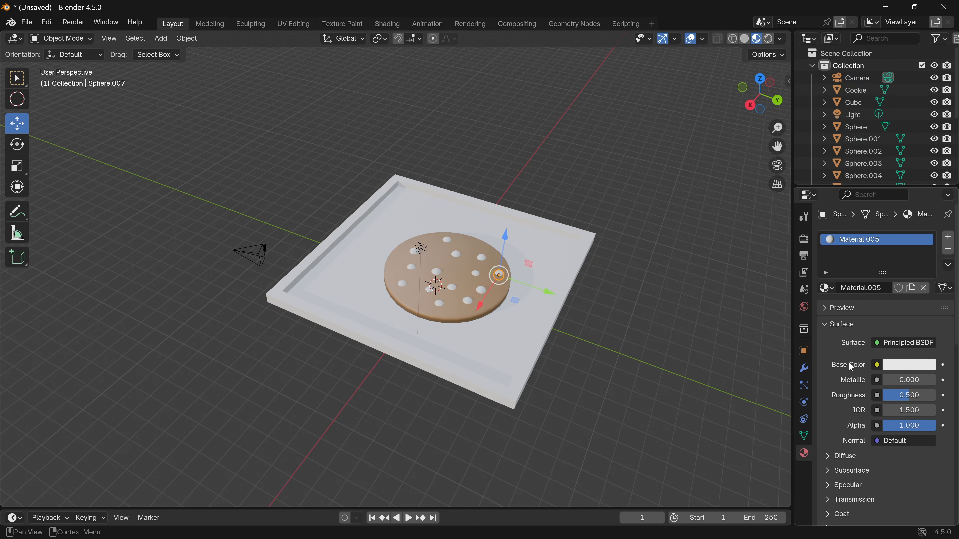
click(911, 366)
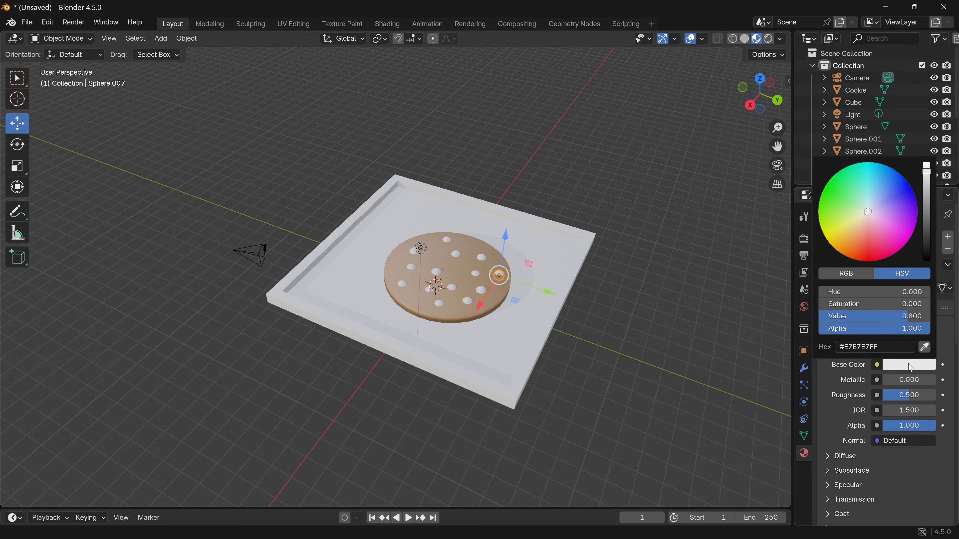
key(super+Right)
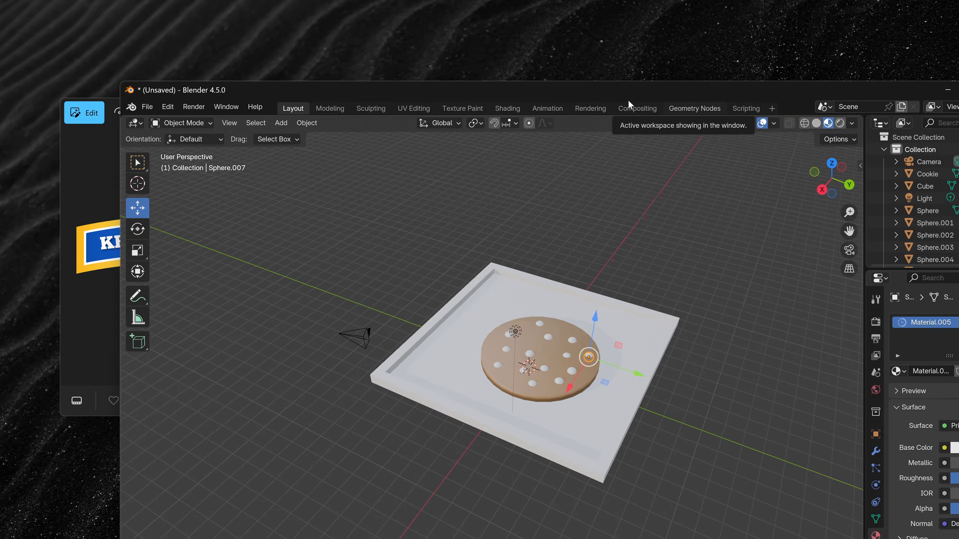
click(372, 2)
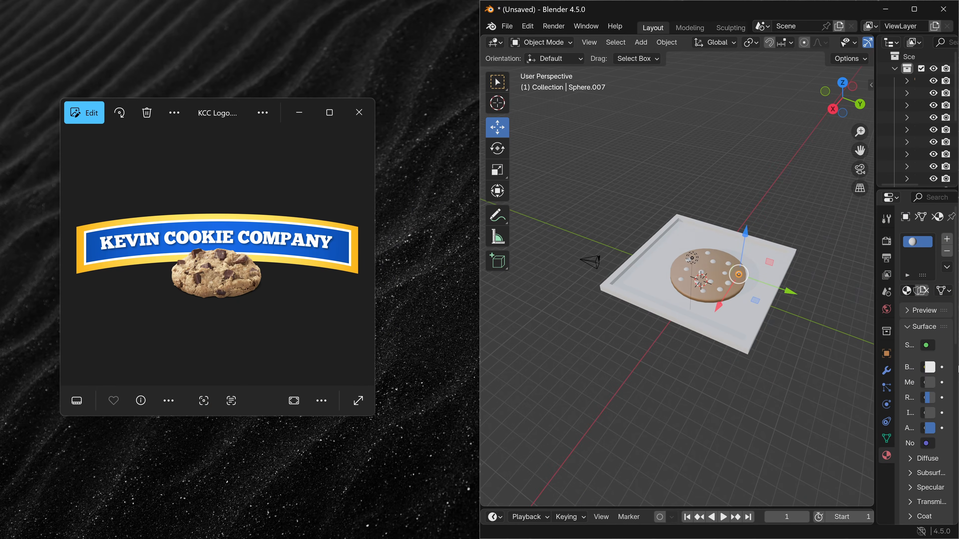
Step: Set the chip material's base color by sampling a dark chocolate chip in the logo image, and maximize Blender again
click(931, 368)
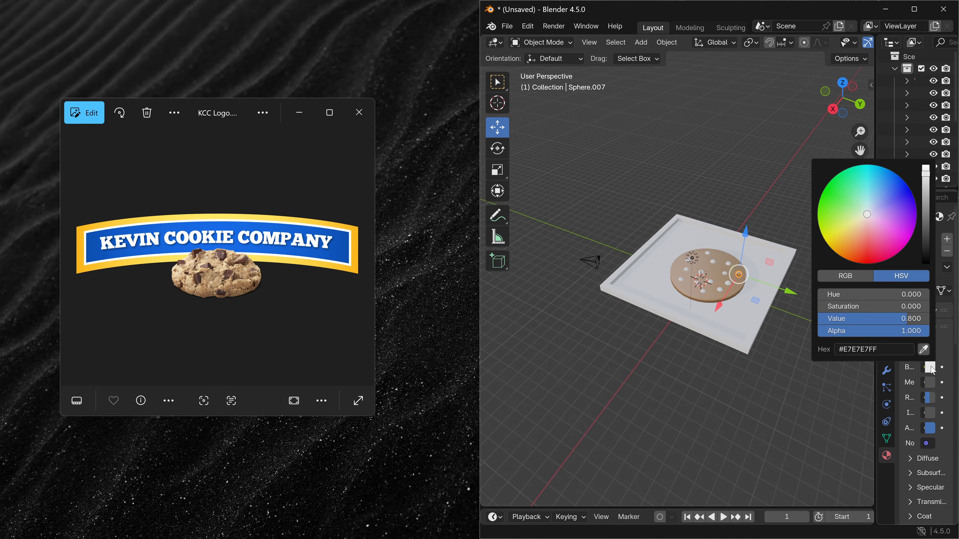
click(928, 349)
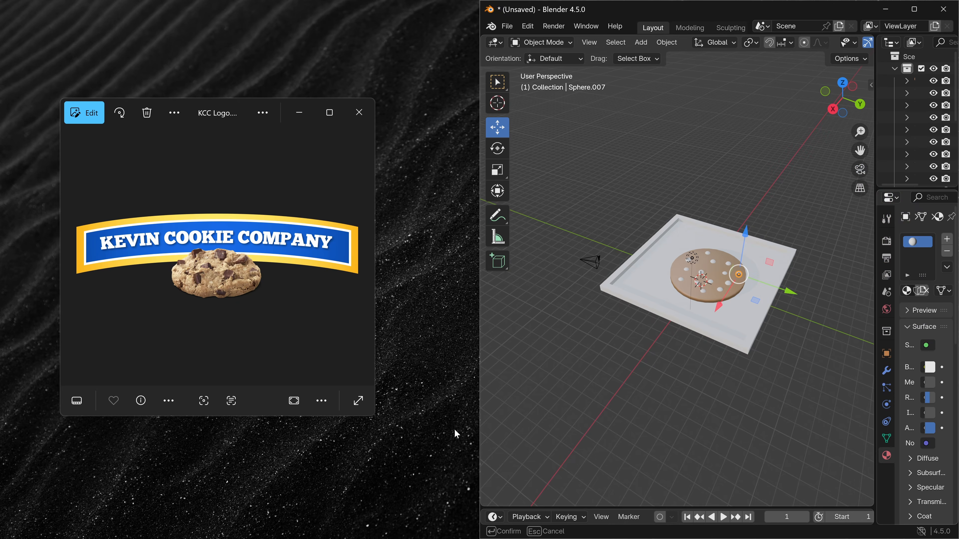
click(199, 278)
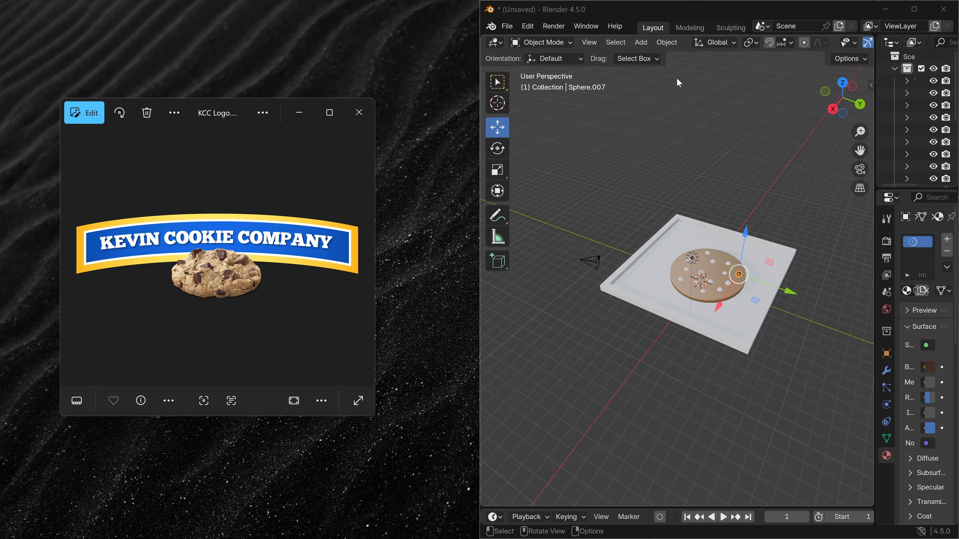
double_click(751, 9)
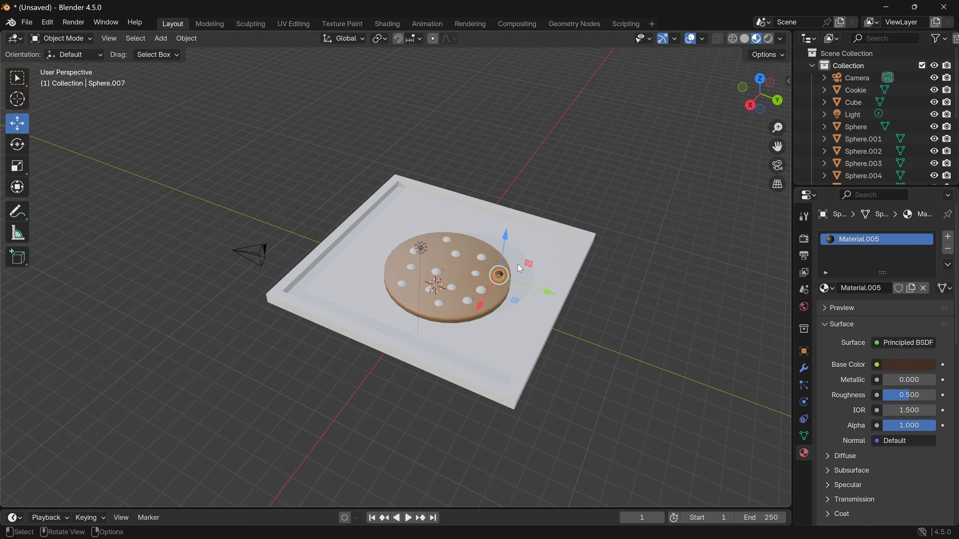
Step: Select all the uncolored chips on the cookie, adding the dark brown chip last as the active object
click(502, 285)
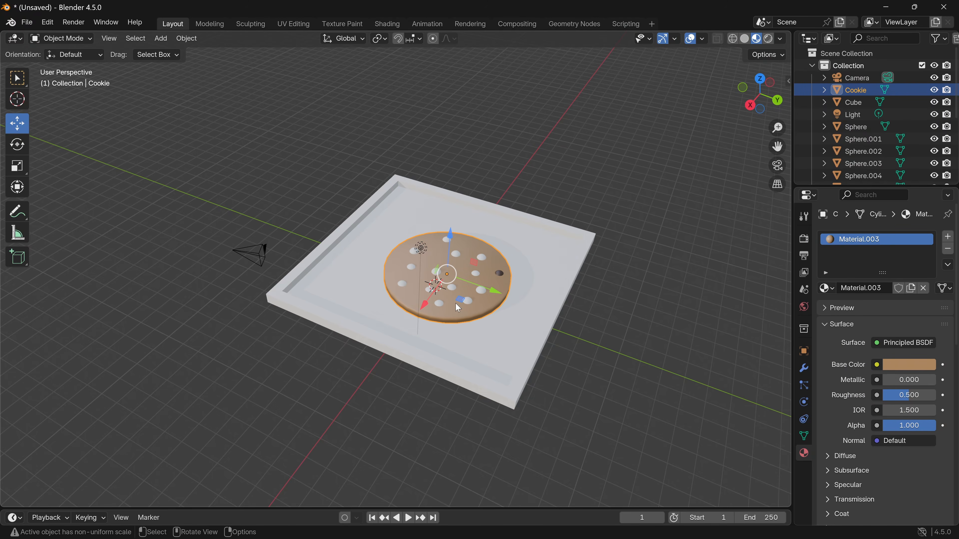
click(479, 293)
shift+click(476, 277)
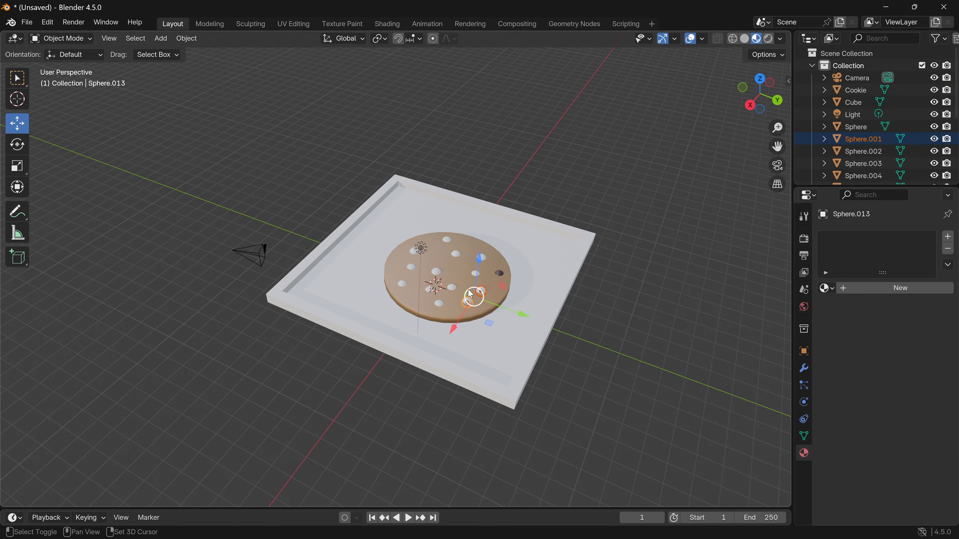
shift+click(482, 259)
shift+click(455, 253)
shift+click(447, 239)
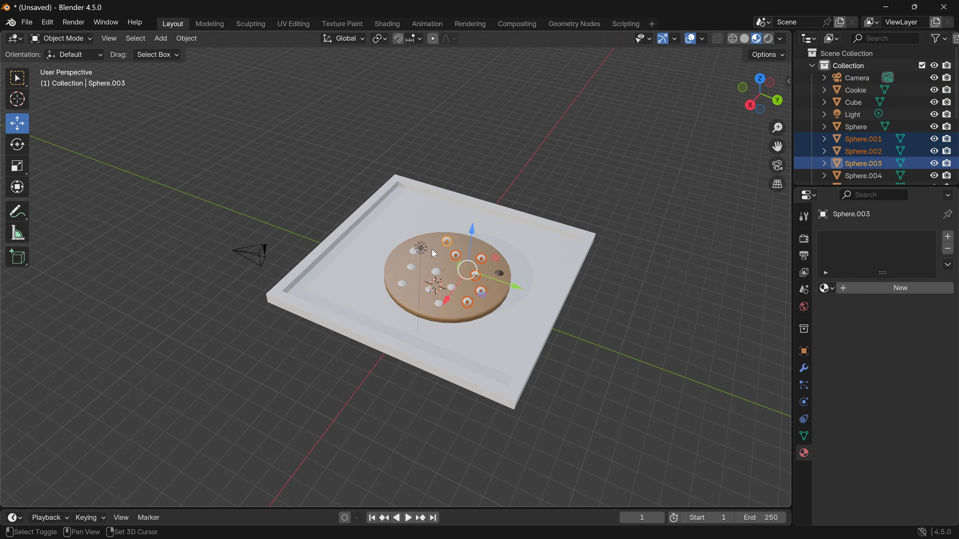
shift+click(413, 252)
shift+click(411, 268)
shift+click(402, 284)
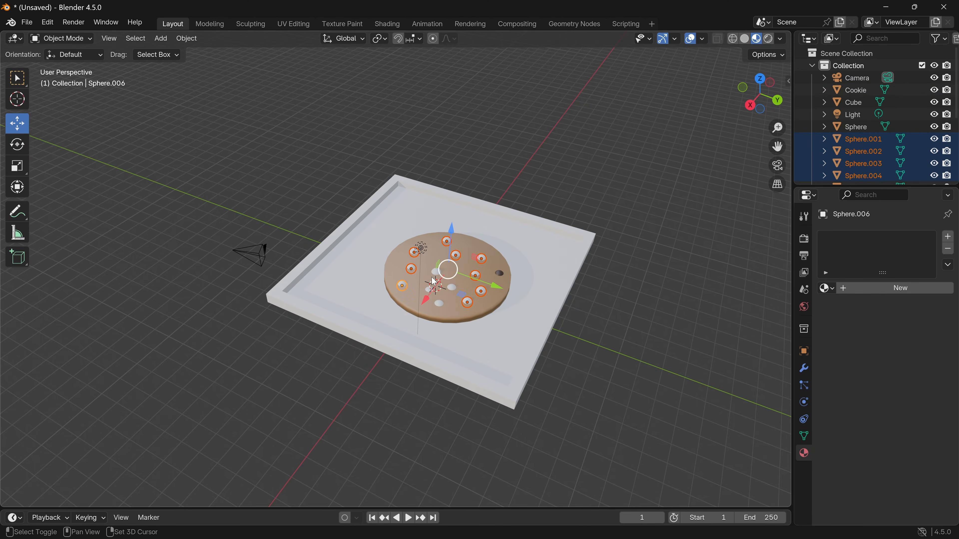
shift+click(436, 272)
shift+click(430, 292)
shift+click(438, 305)
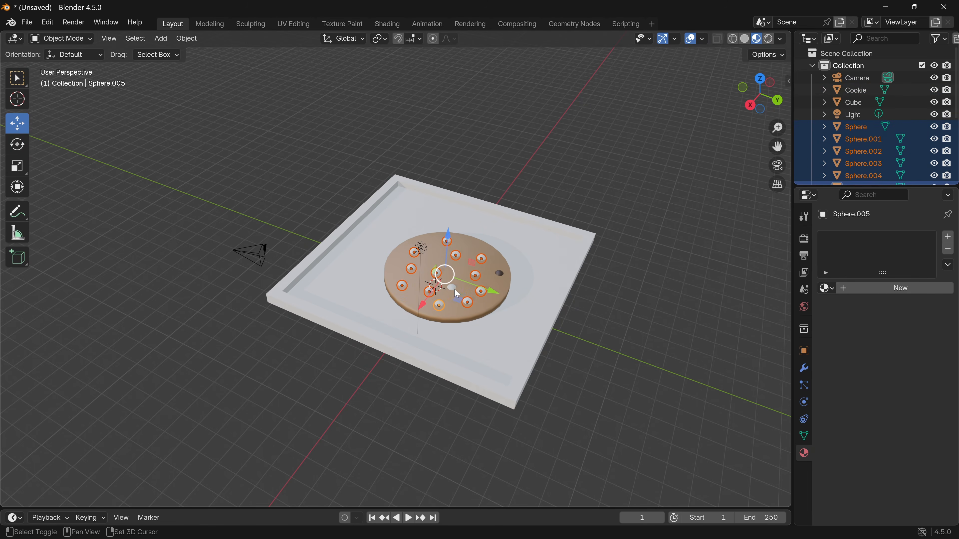
shift+click(453, 289)
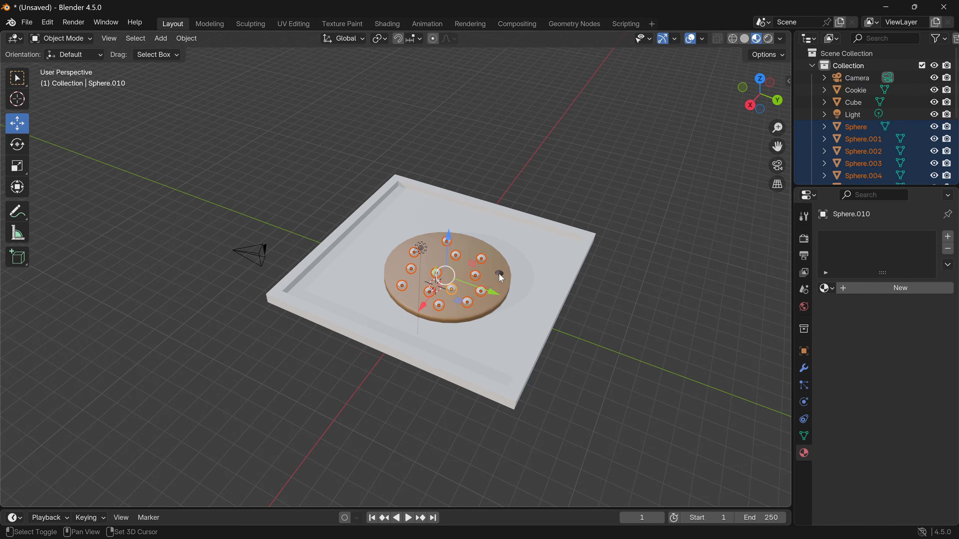
shift+click(501, 275)
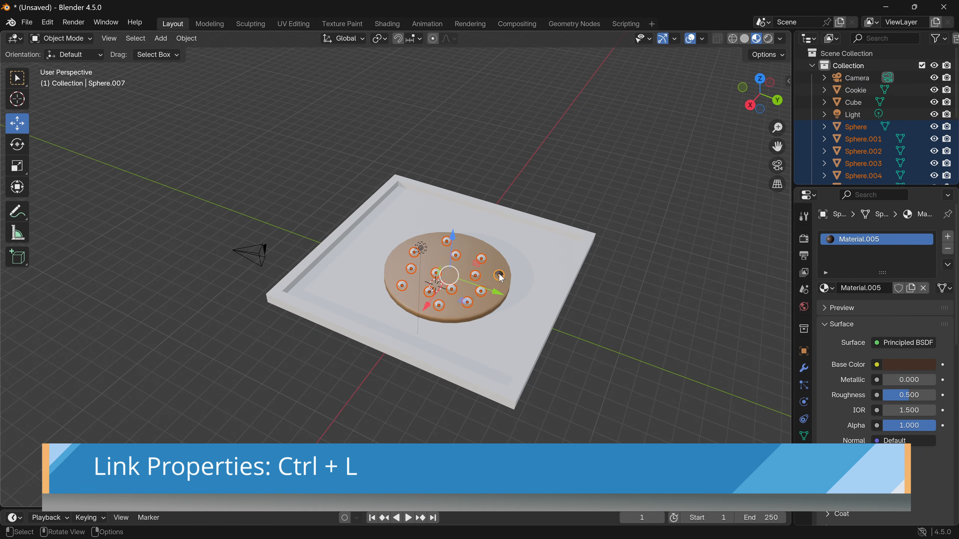
Step: Link the dark brown chip's material to all the other selected chips
key(ctrl+l)
mouse_move(501, 279)
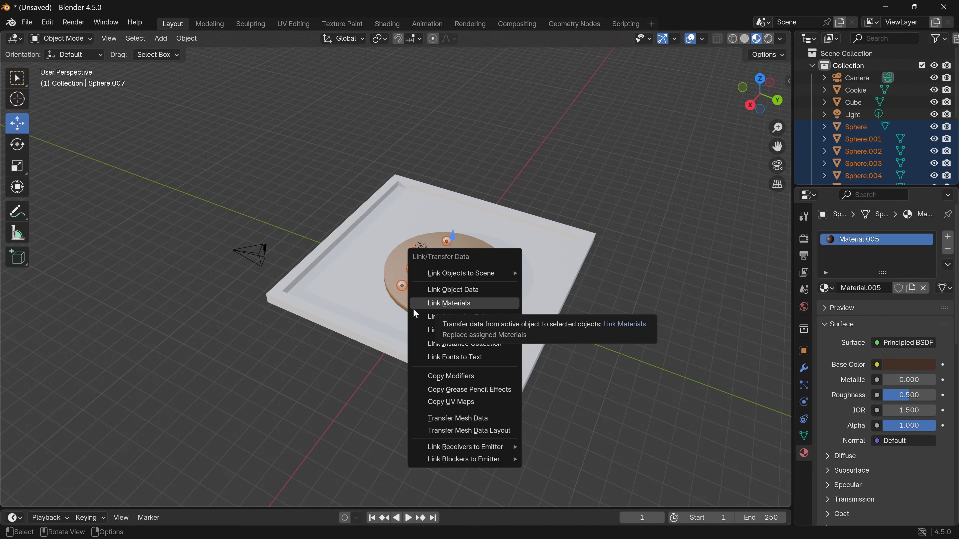
click(445, 305)
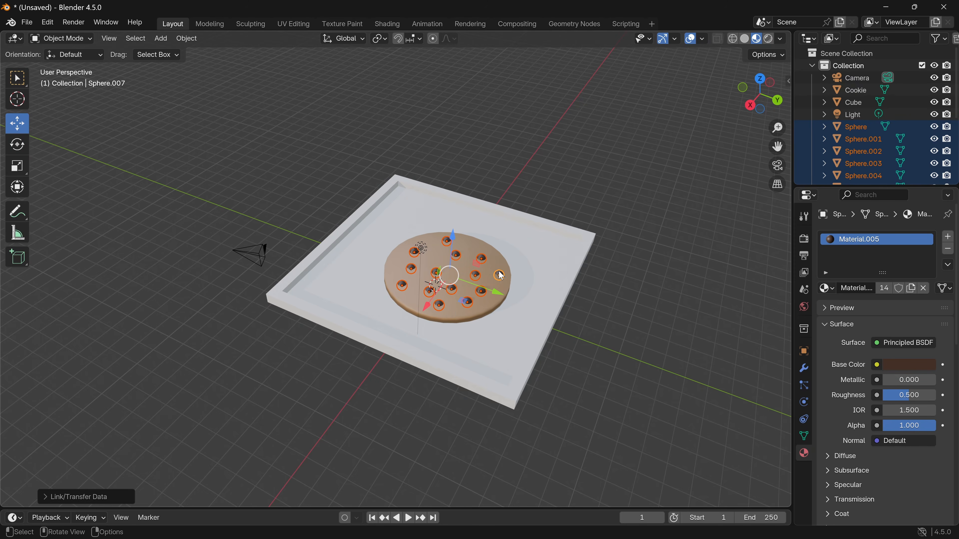
click(507, 290)
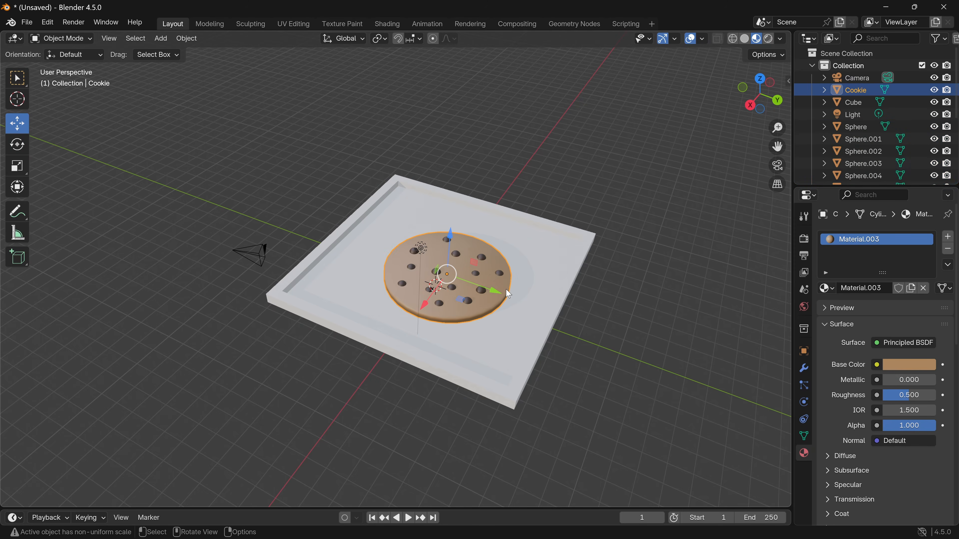
key(ctrl+z)
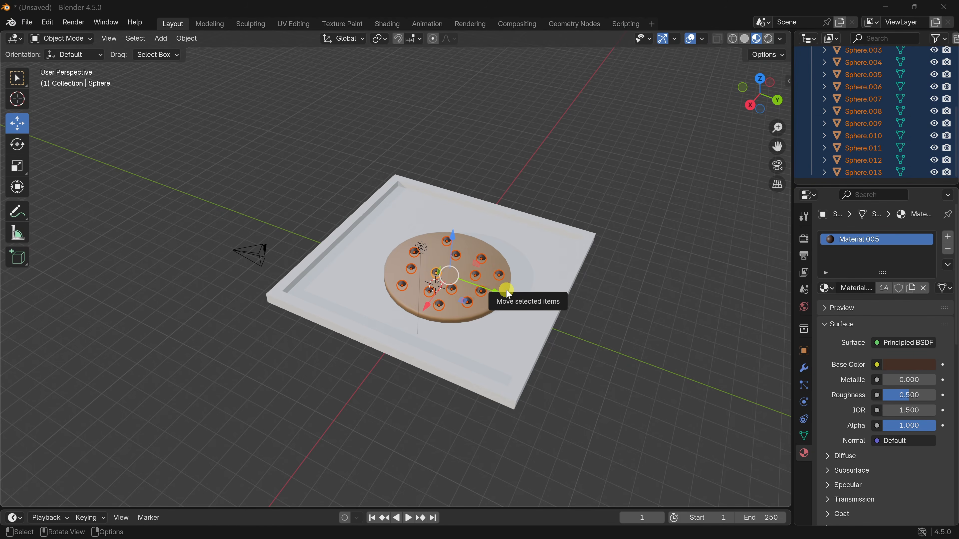
Step: Create a new material for the tray and set its base color to a saturated blue
click(501, 339)
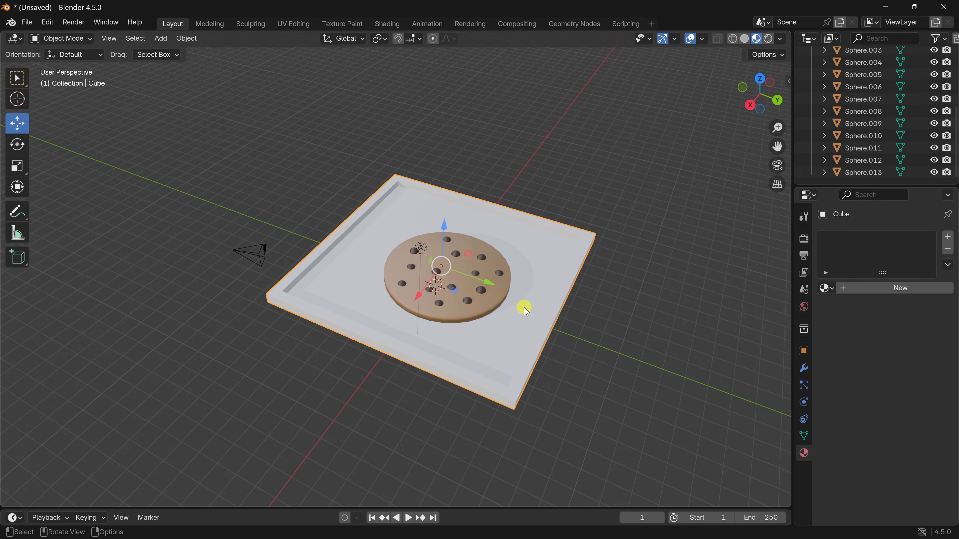
click(898, 289)
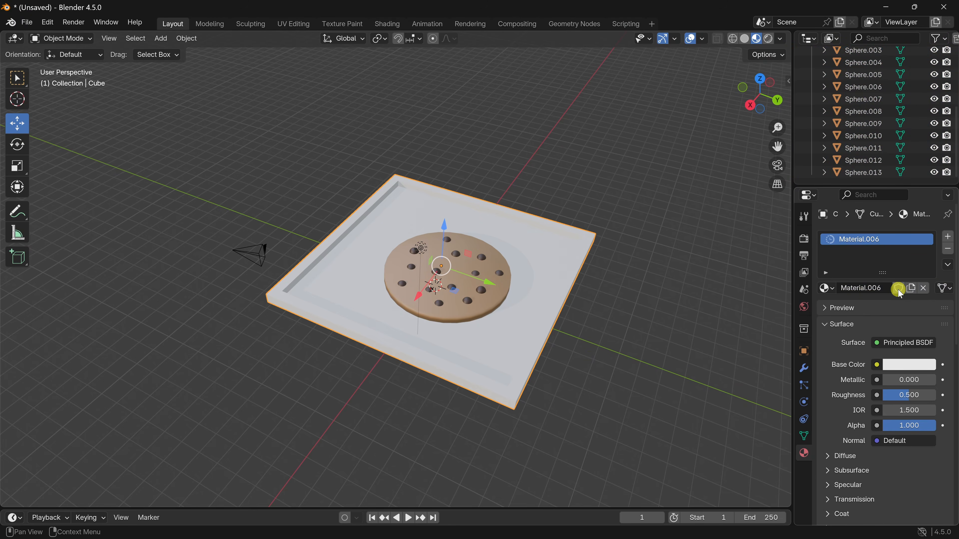
click(905, 365)
drag(870, 214, 913, 190)
click(906, 499)
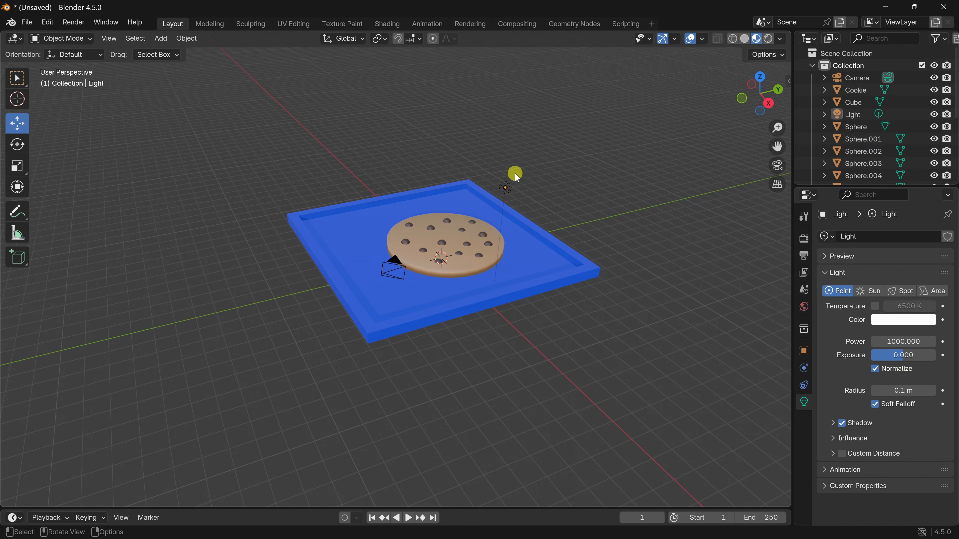
Step: Switch the viewport to Rendered shading and examine how the light falls on the cookie and tray
click(769, 38)
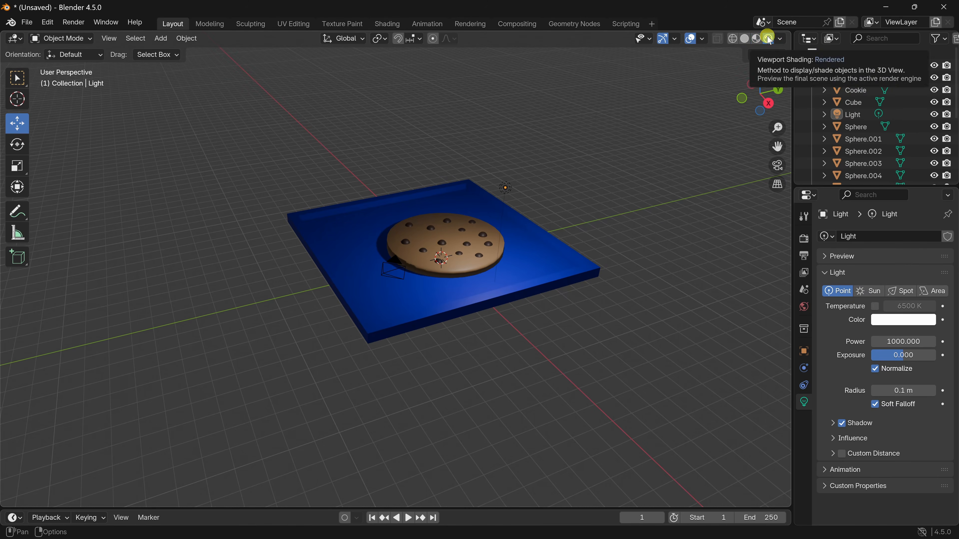
mouse_move(510, 245)
middle_down()
mouse_move(528, 242)
mouse_move(454, 255)
mouse_move(396, 240)
mouse_move(401, 207)
mouse_move(537, 234)
mouse_move(557, 226)
mouse_move(536, 231)
middle_up()
middle_drag(536, 231, 541, 228)
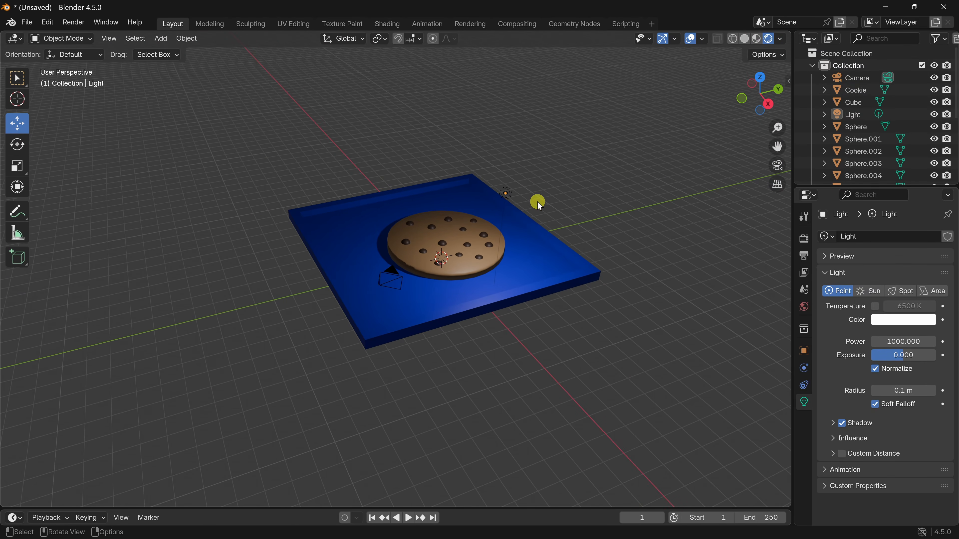
Step: Delete the scene's existing point light
click(851, 115)
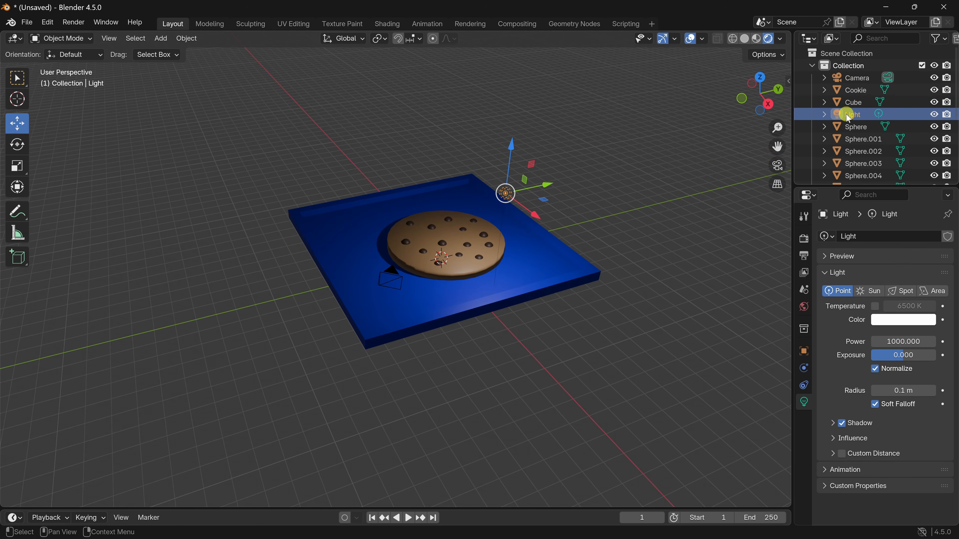
key(x)
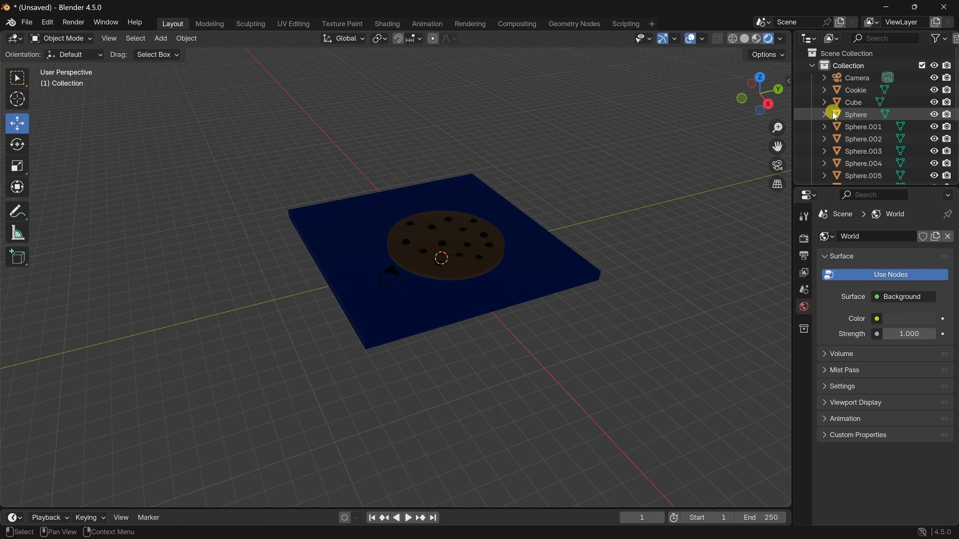
middle_drag(626, 165, 531, 182)
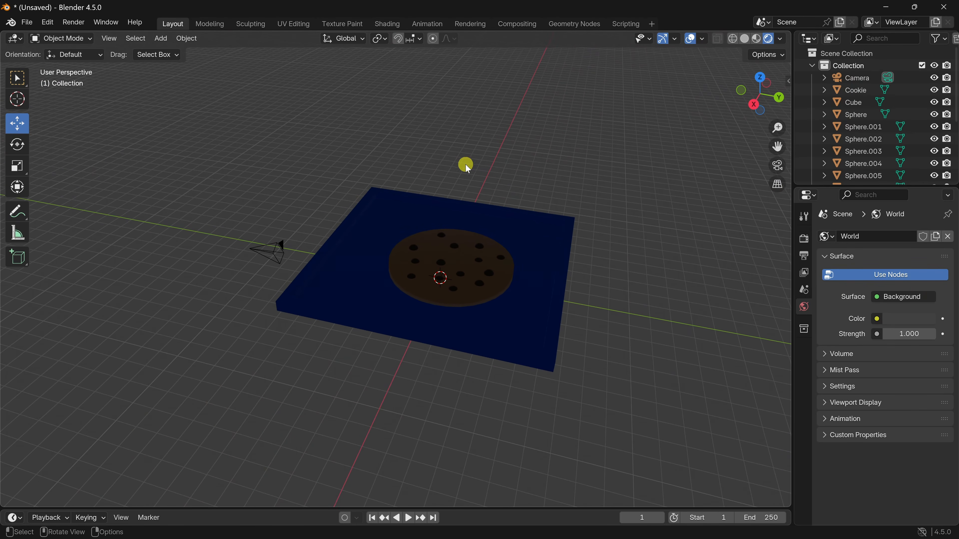
Step: Add an area light to the scene and raise it along the Z axis to hang above the cookie
key(shift+a)
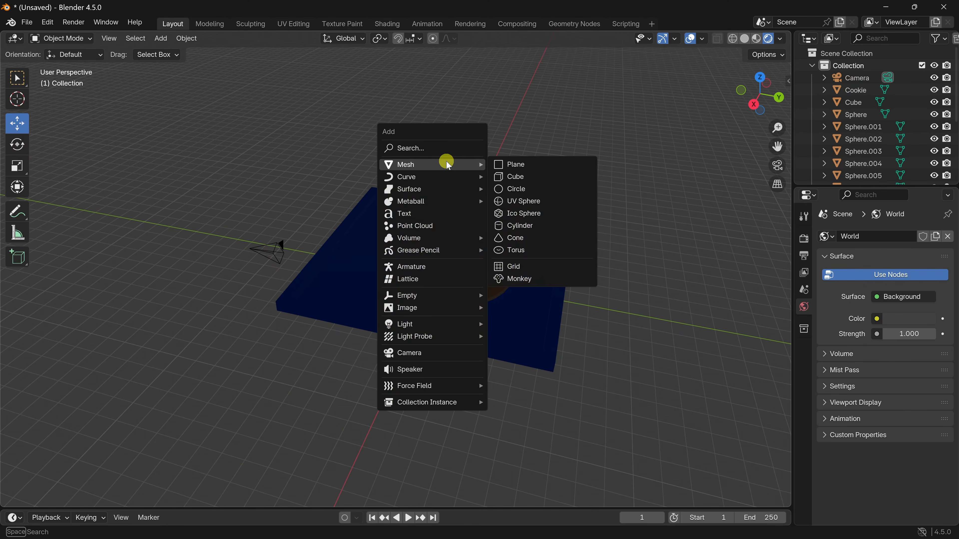
mouse_move(436, 327)
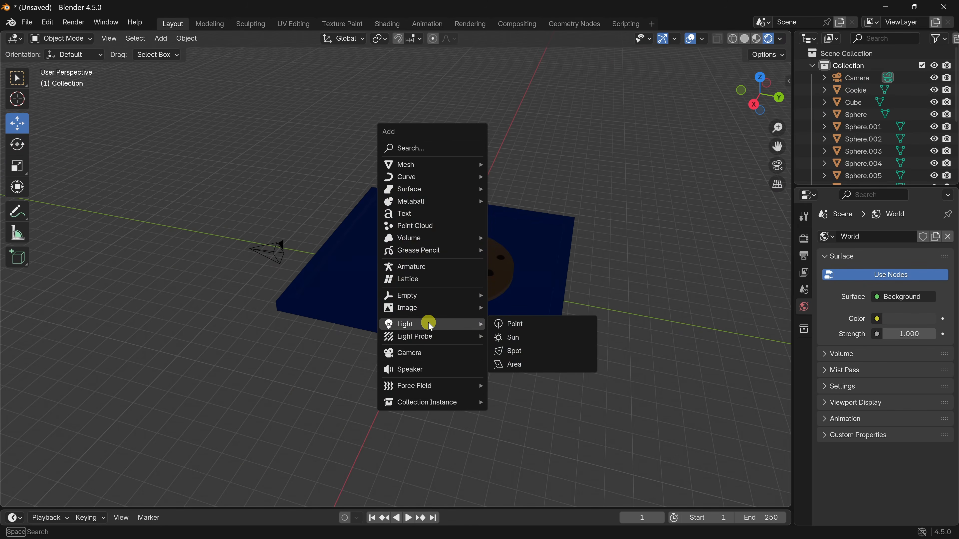
click(535, 366)
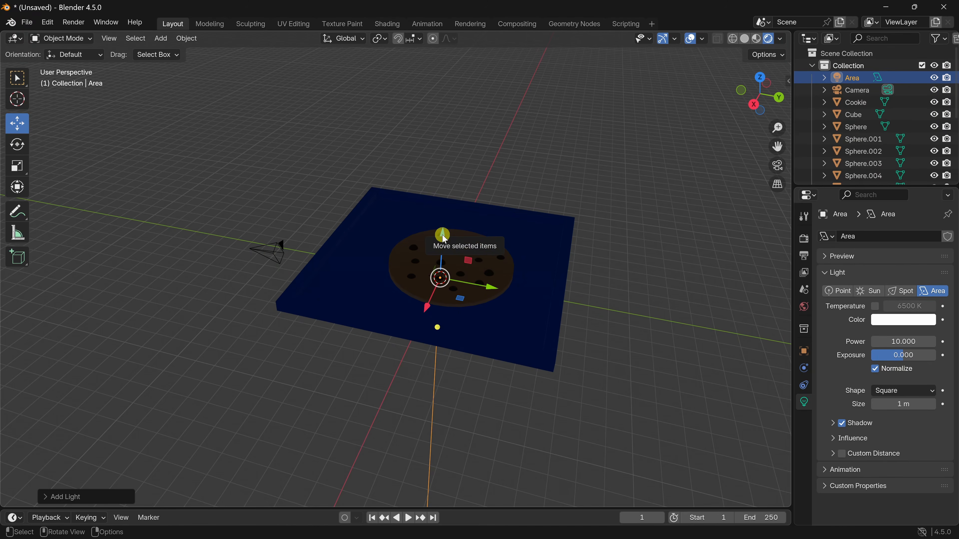
drag(444, 236, 457, 101)
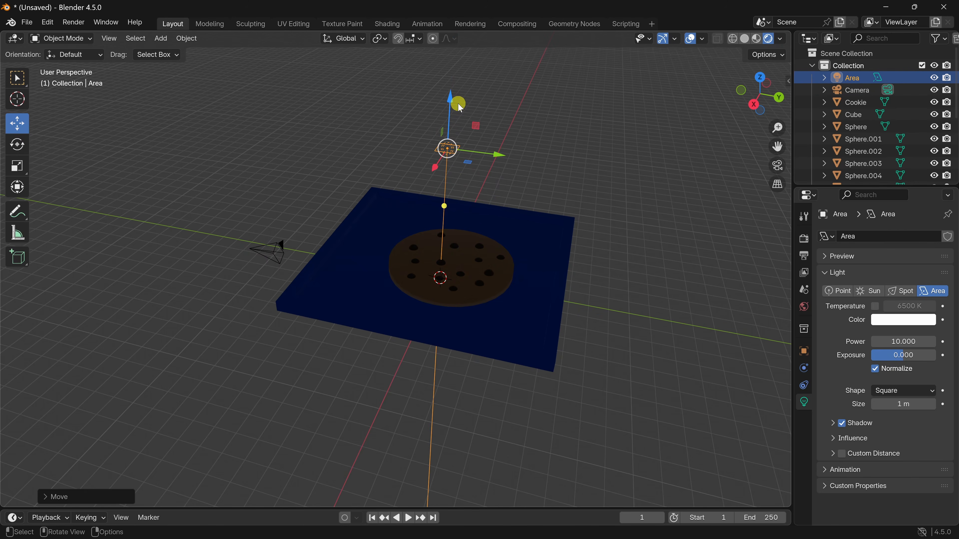
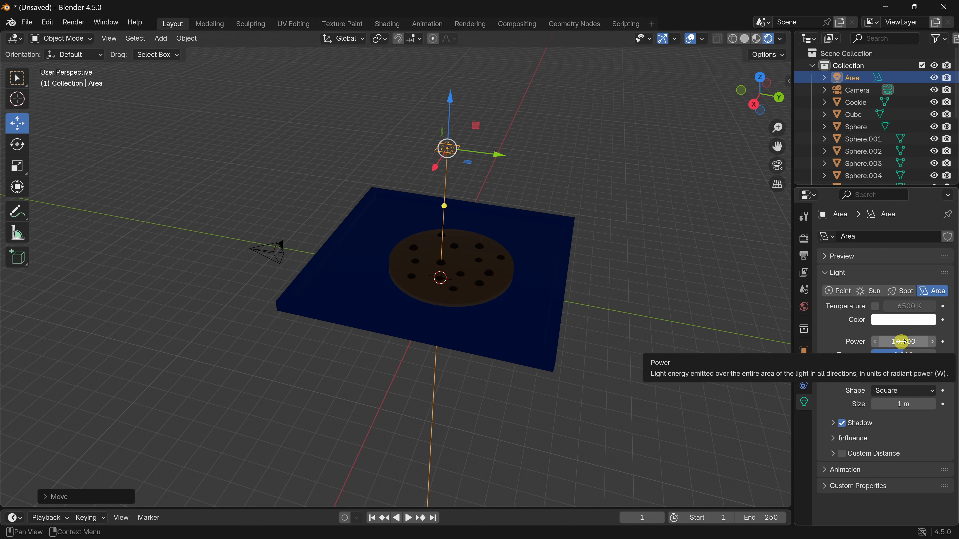
Step: Set the area light's power to about 863 W and enable a warmer color temperature of 3992 K
drag(901, 342, 739, 313)
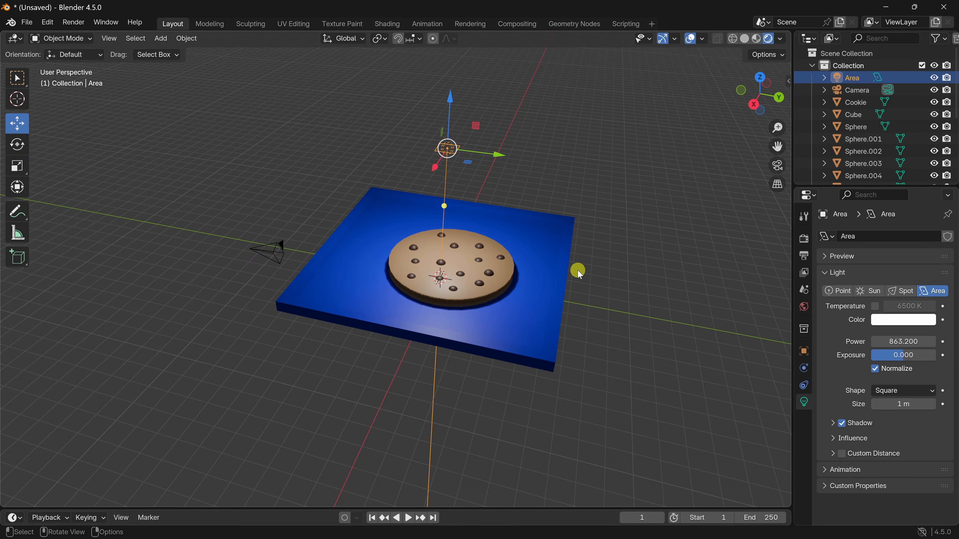
click(875, 307)
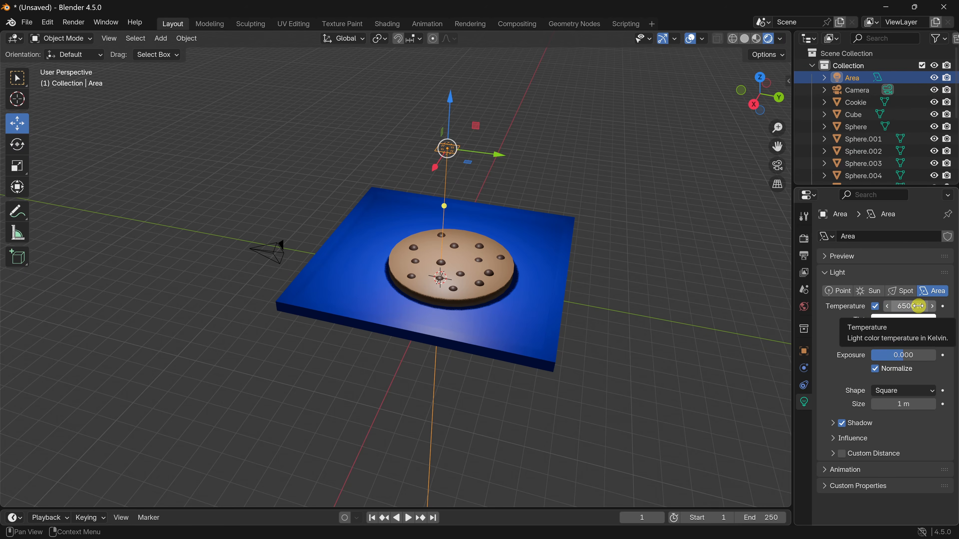
drag(915, 306, 750, 311)
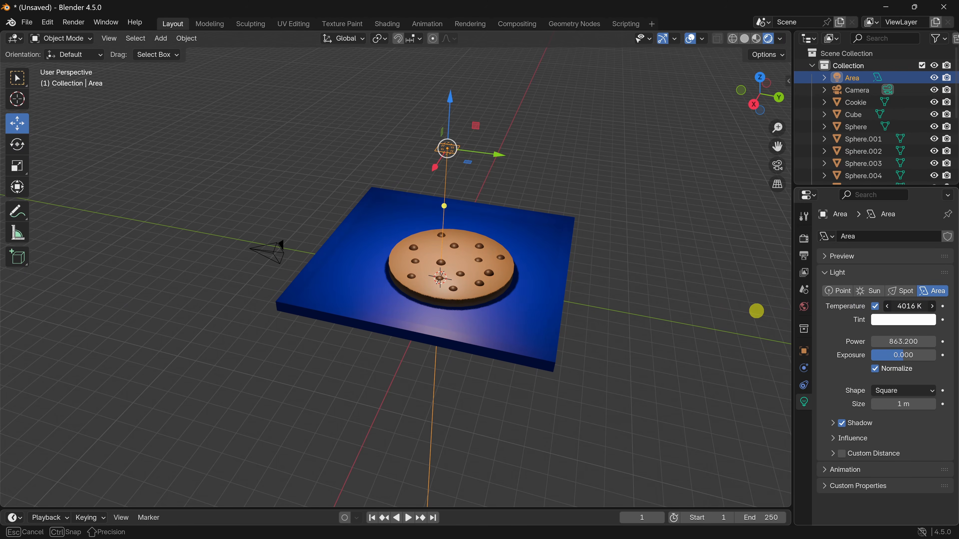
drag(750, 311, 750, 310)
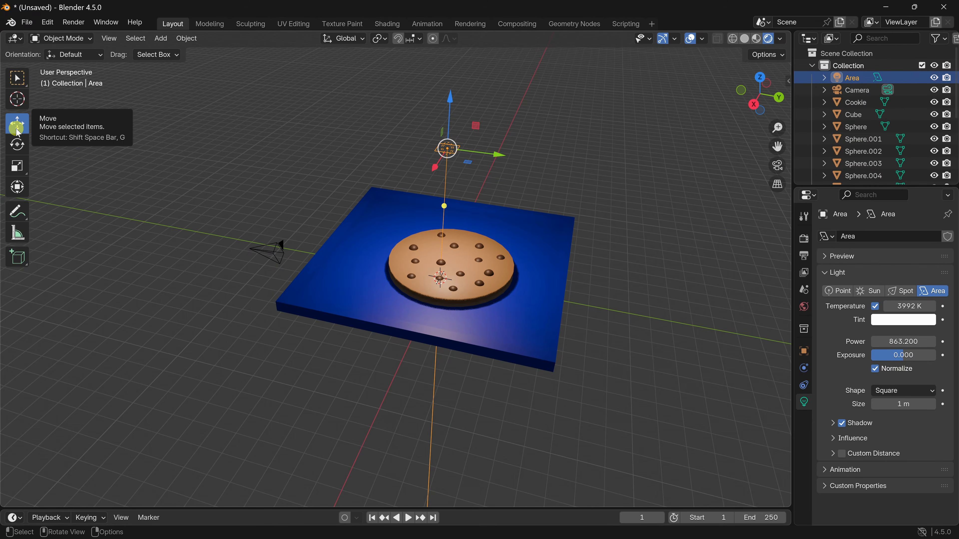
Step: Move the area light along the Y axis to the tray's edge and rotate it about X to aim towards the cookie
drag(502, 158, 613, 181)
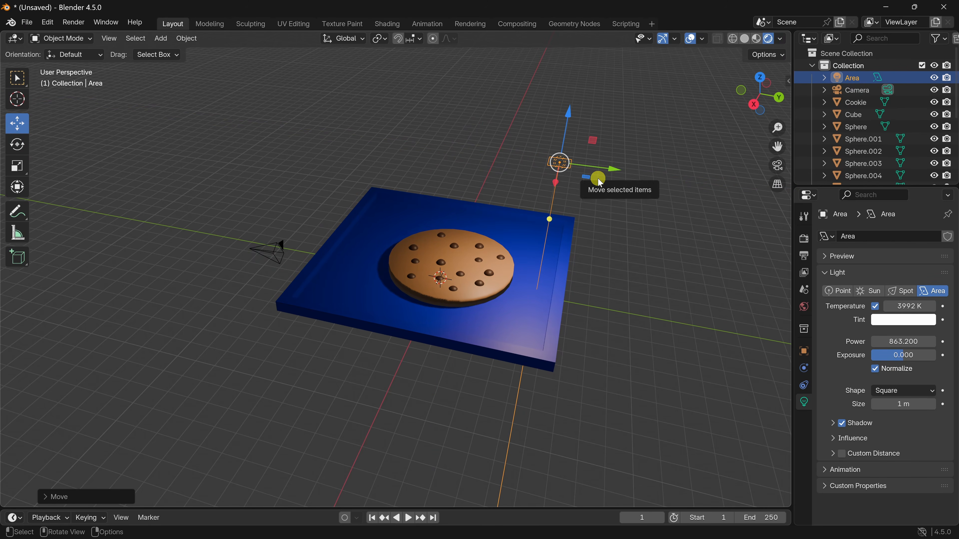
click(18, 146)
drag(597, 128, 619, 178)
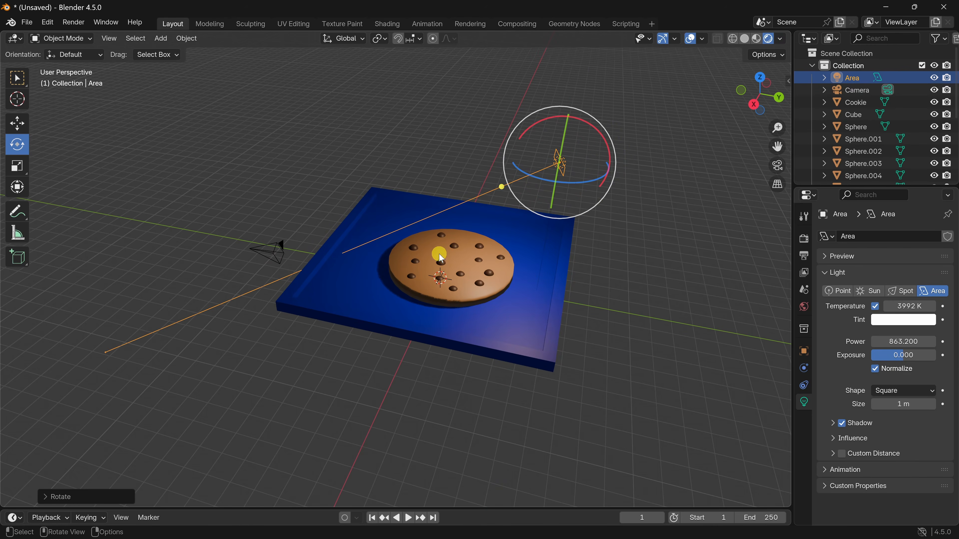
middle_drag(690, 295, 636, 309)
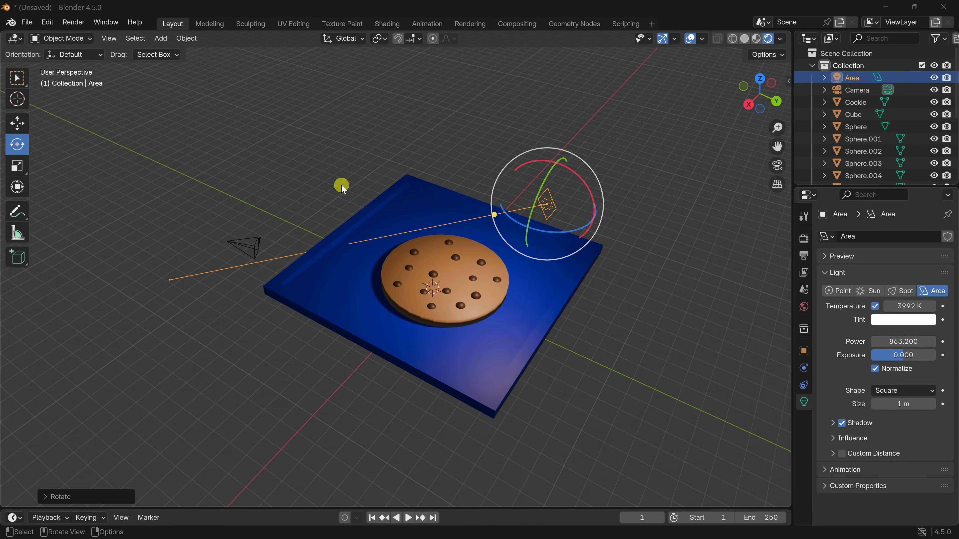
mouse_move(640, 315)
middle_down()
mouse_move(549, 292)
mouse_move(482, 302)
mouse_move(598, 314)
mouse_move(649, 298)
middle_up()
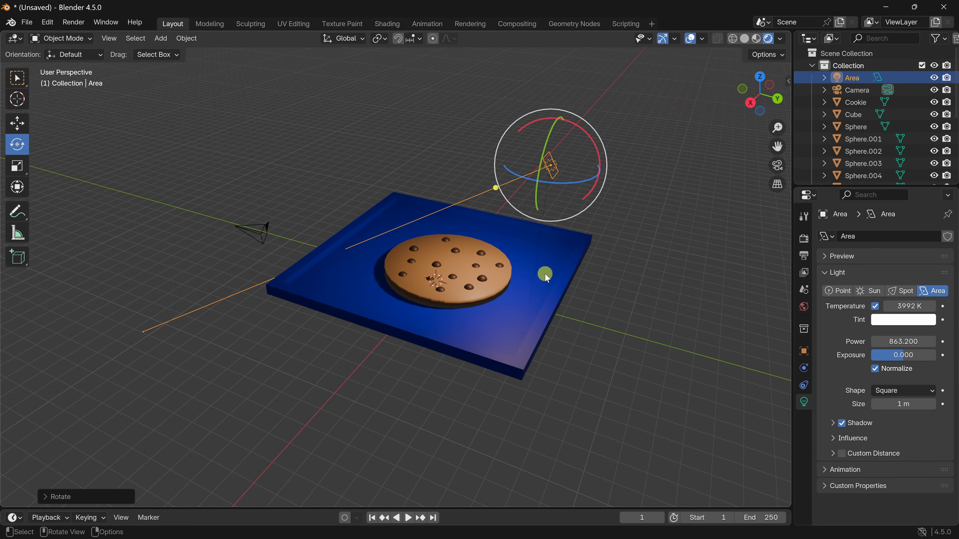
Step: Select the camera, look through it, and enable the Camera to View lock
click(777, 166)
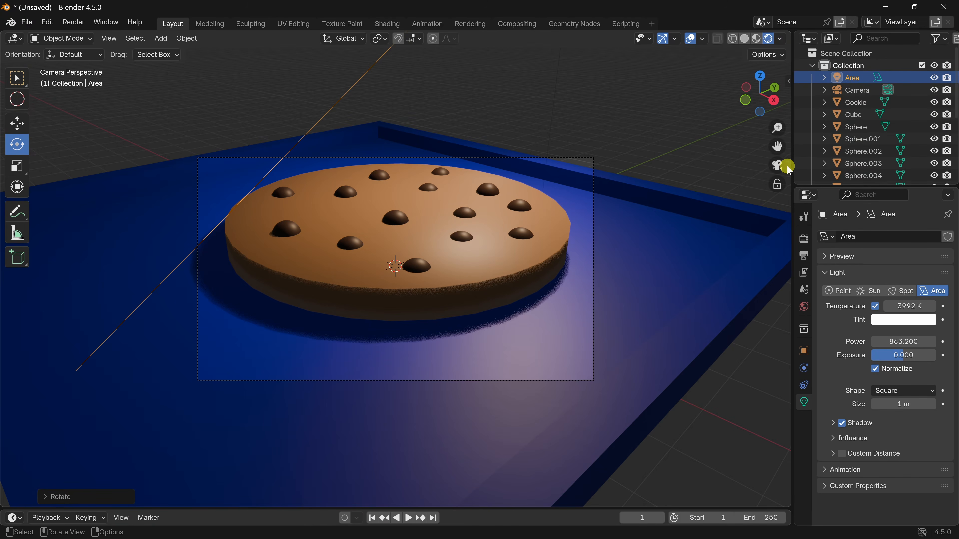
click(778, 166)
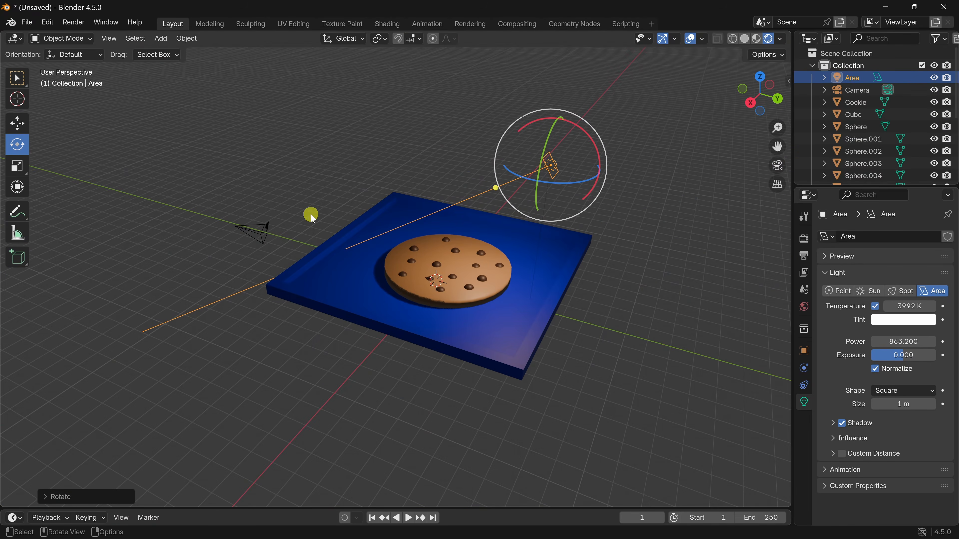
click(250, 230)
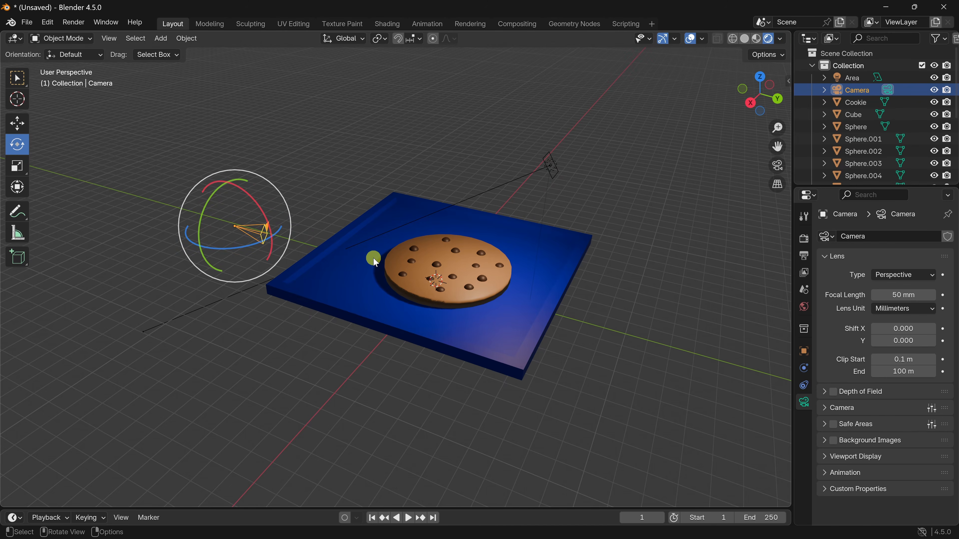
click(776, 165)
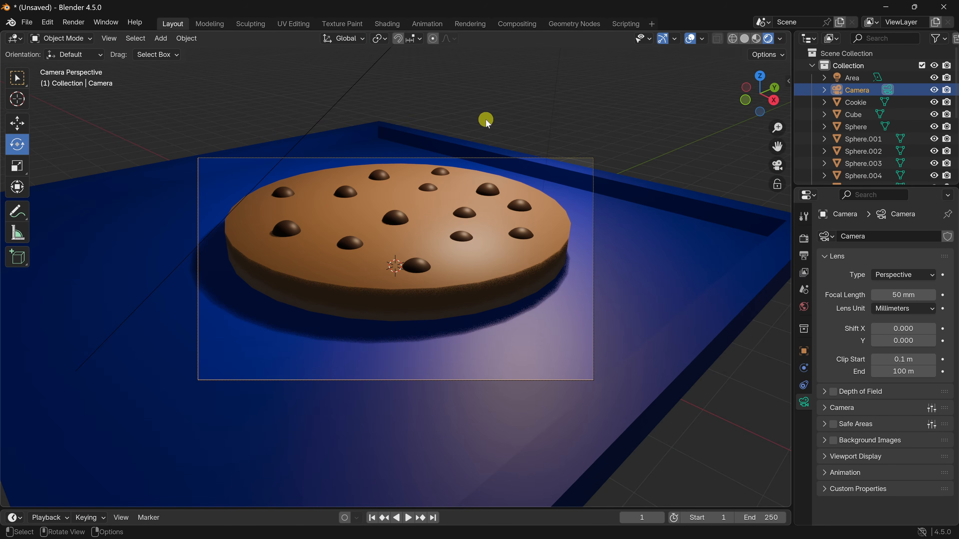
click(786, 80)
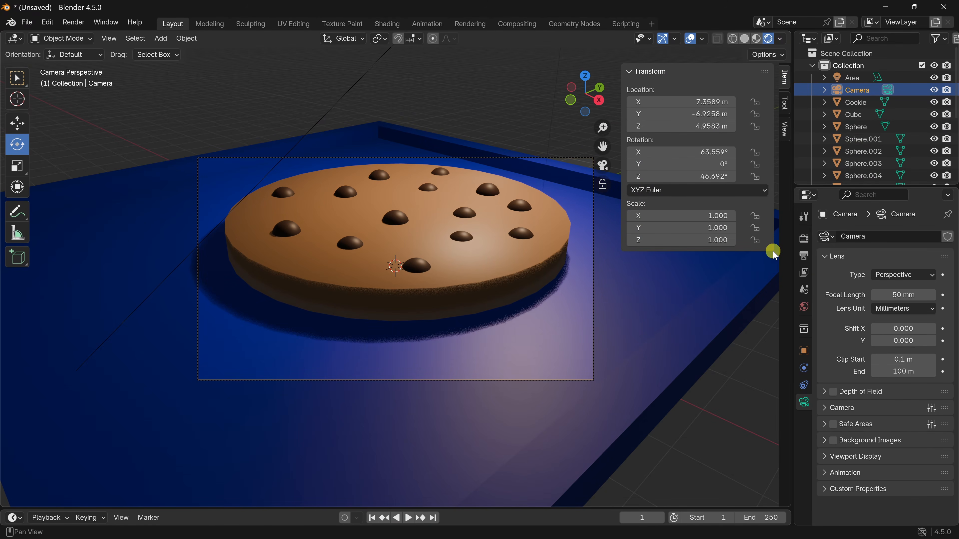
click(784, 131)
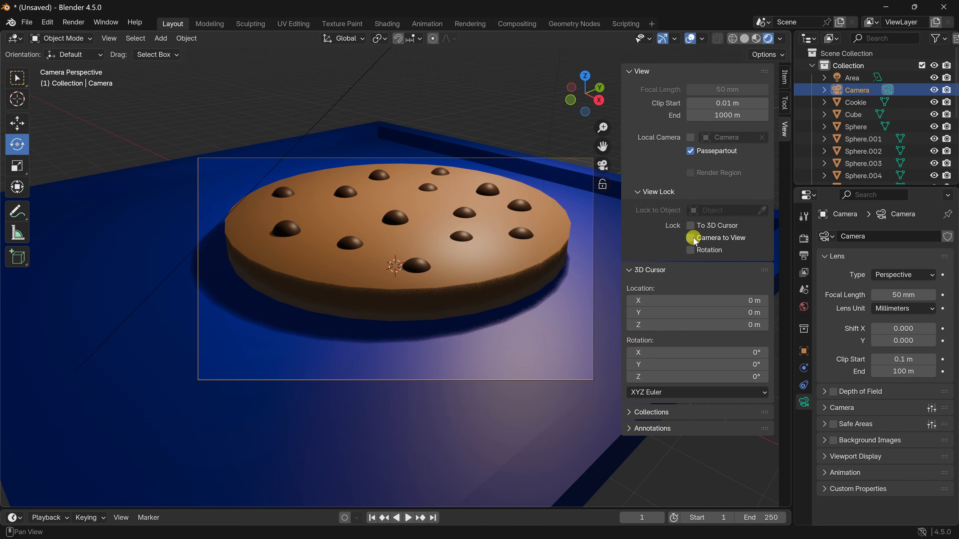
click(691, 238)
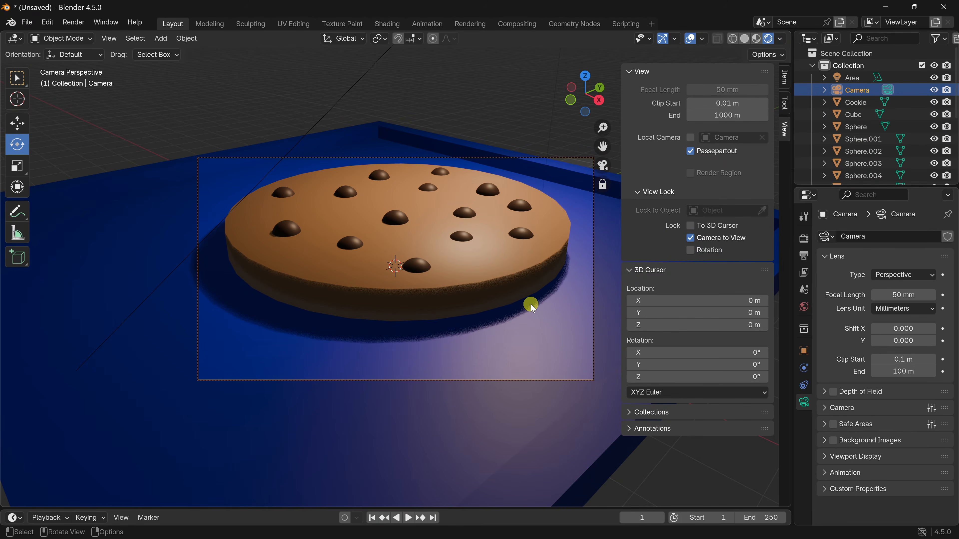
Step: Pull the camera back and orbit it to frame the cookie and tray from a low corner angle, and turn off Camera to View
click(537, 301)
scroll(545, 299, down, 8)
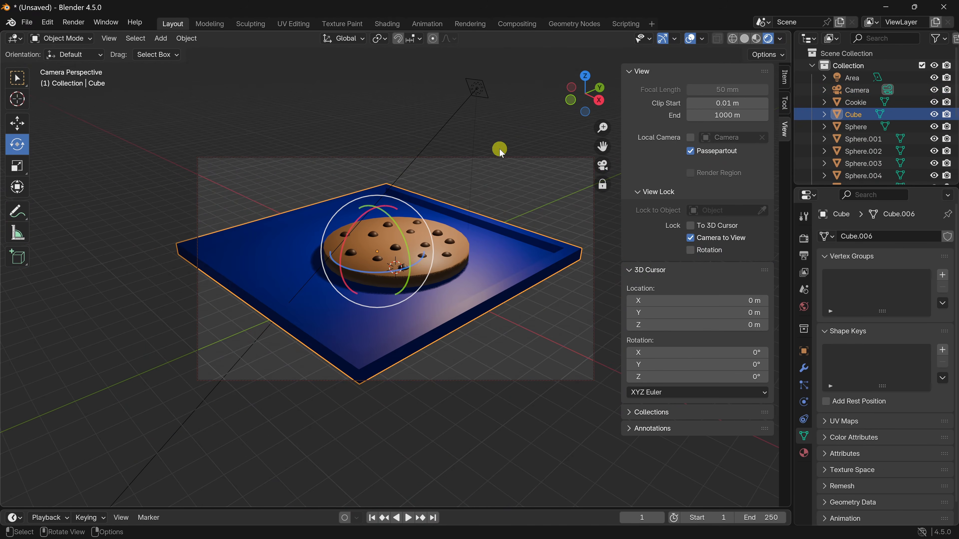
middle_drag(210, 189, 488, 275)
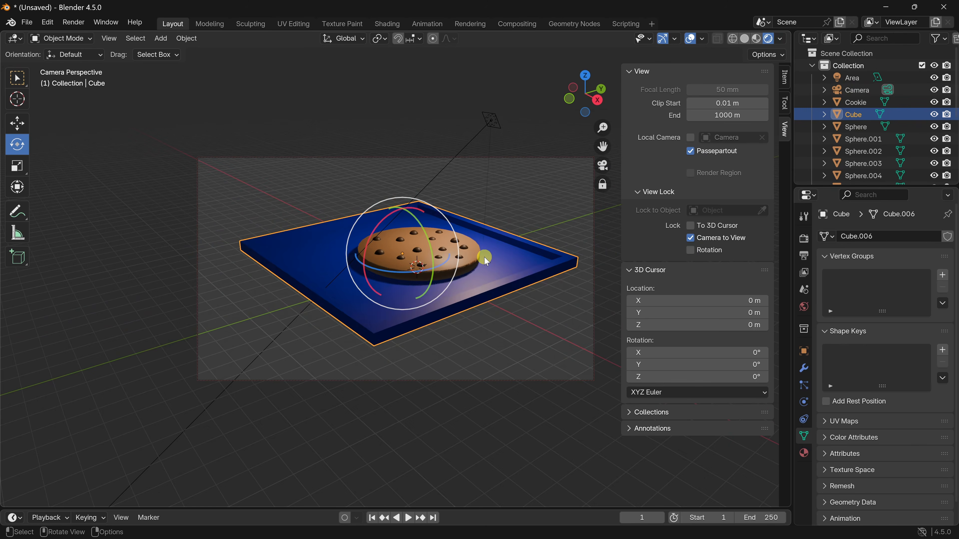
scroll(484, 257, down, 2)
scroll(484, 256, up, 2)
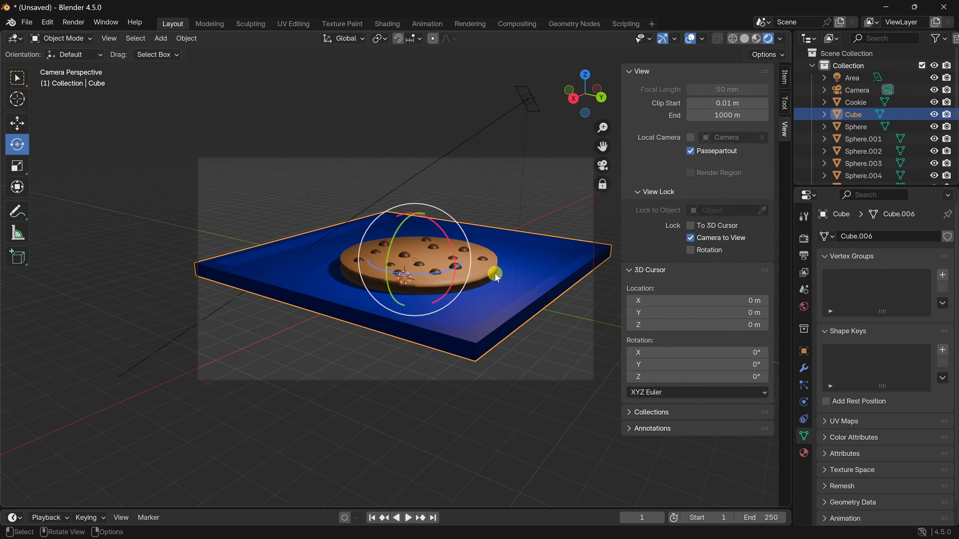
click(691, 238)
key(n)
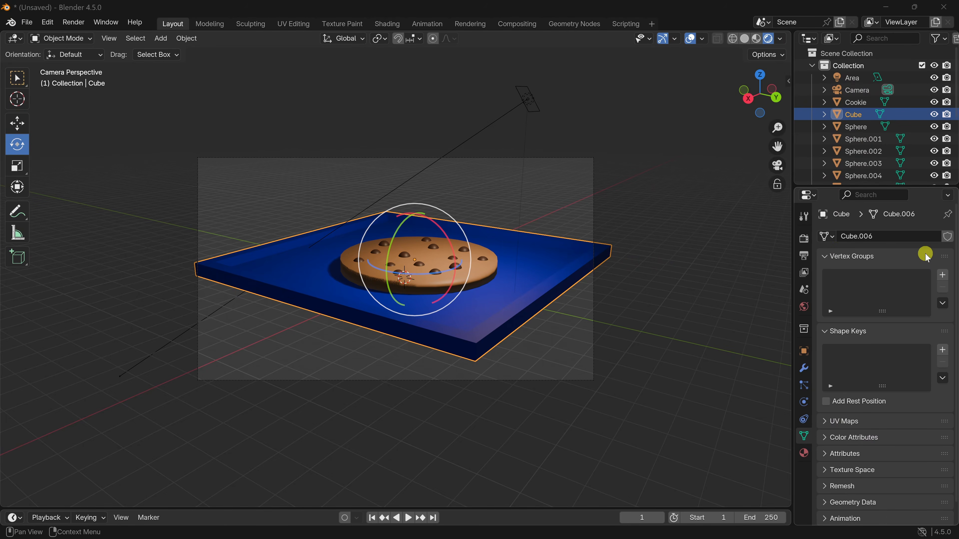
Step: Change the render engine to Cycles and set its device to GPU Compute
click(803, 242)
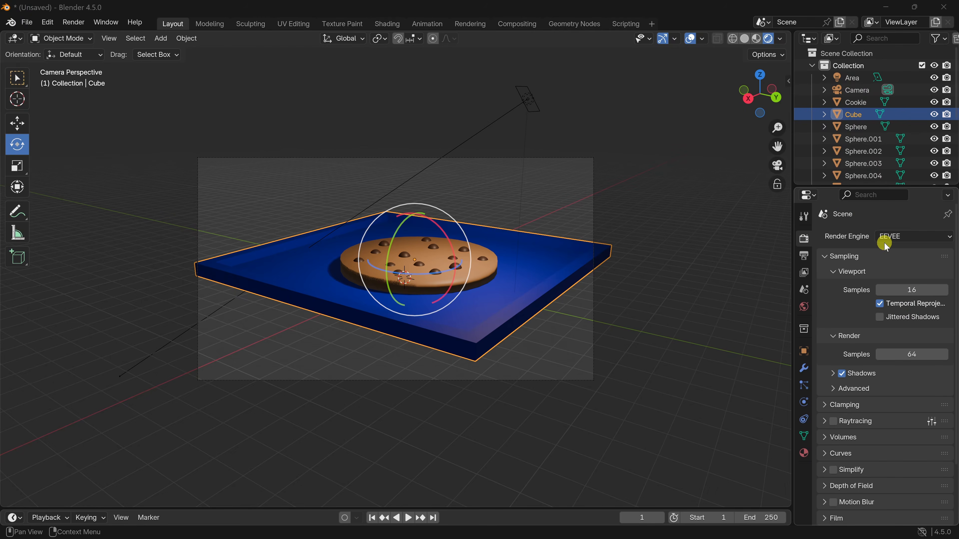
click(903, 239)
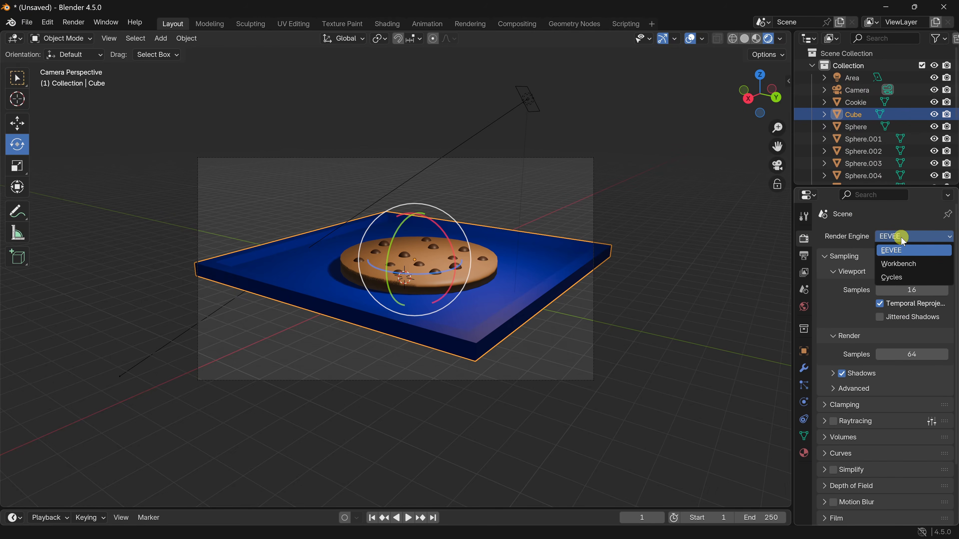
click(907, 277)
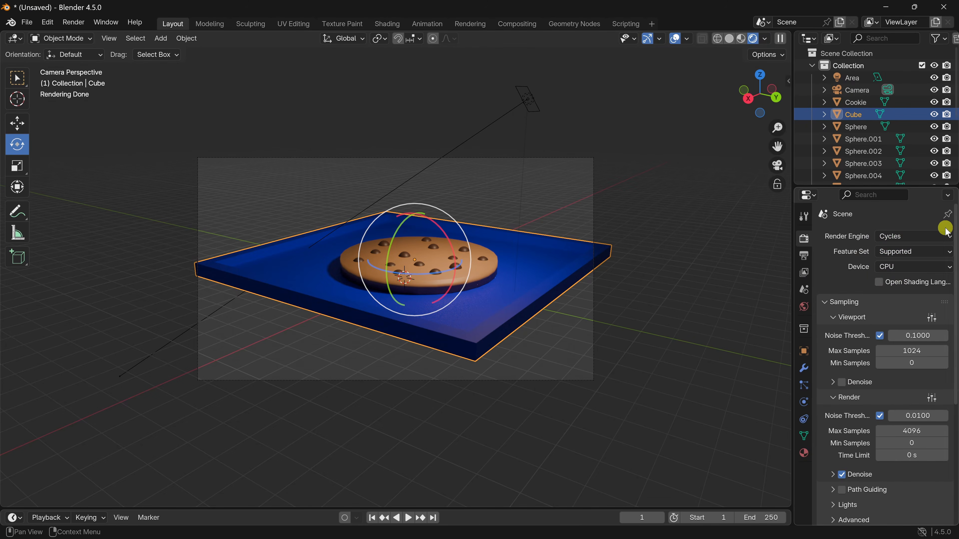
click(901, 267)
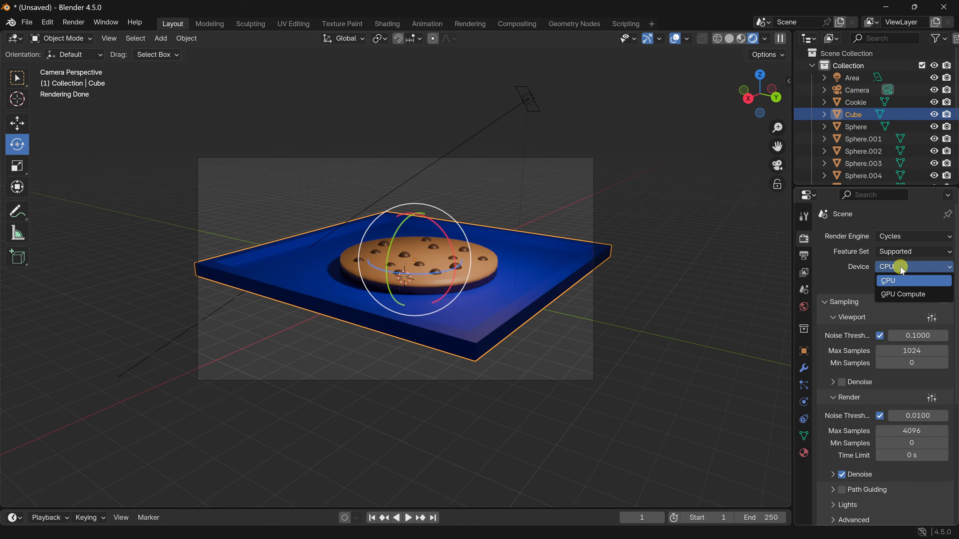
click(908, 295)
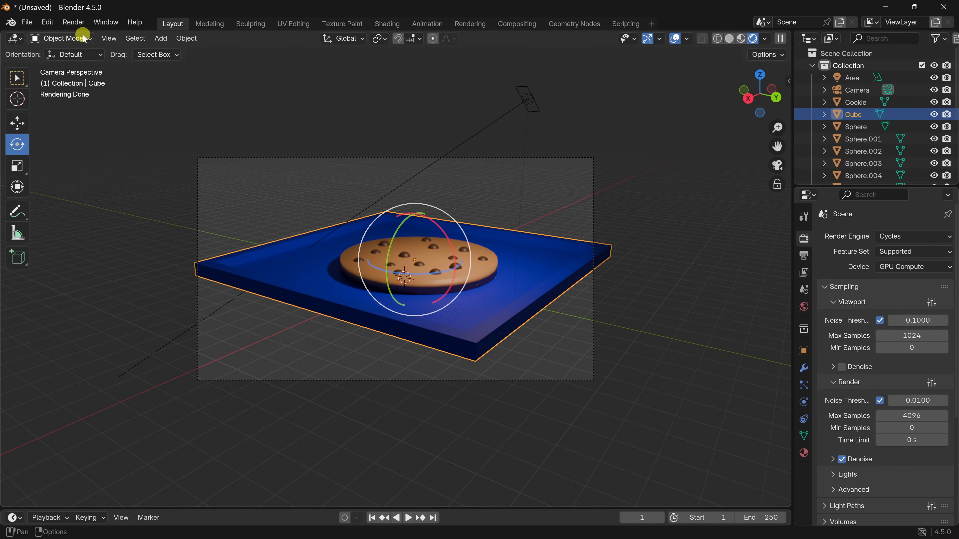
Step: Render the camera view as a still image and look over the options for saving the result
click(74, 23)
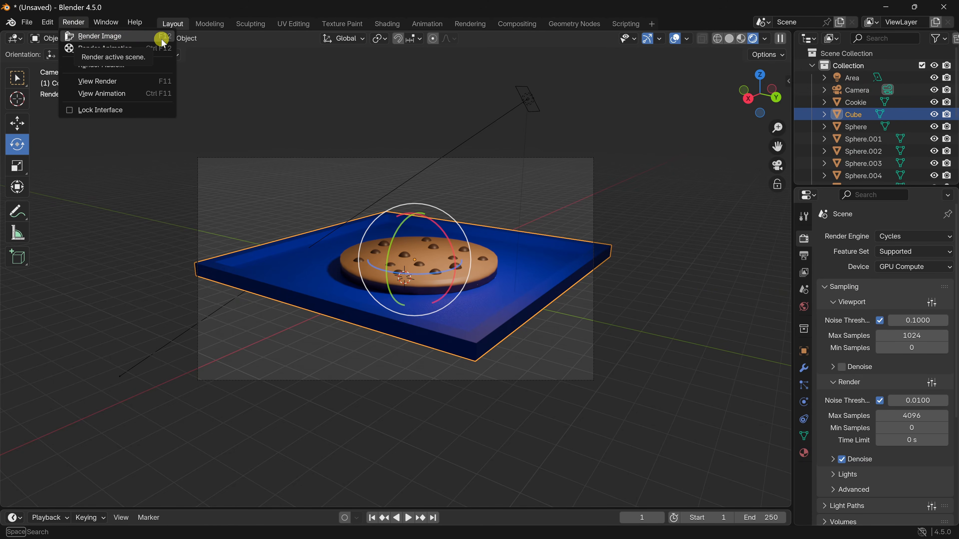
click(123, 38)
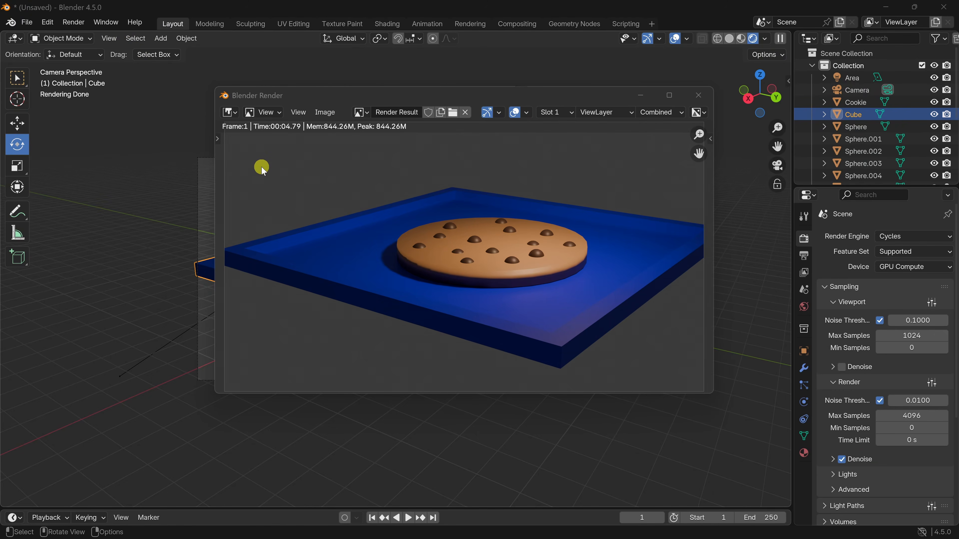
click(324, 114)
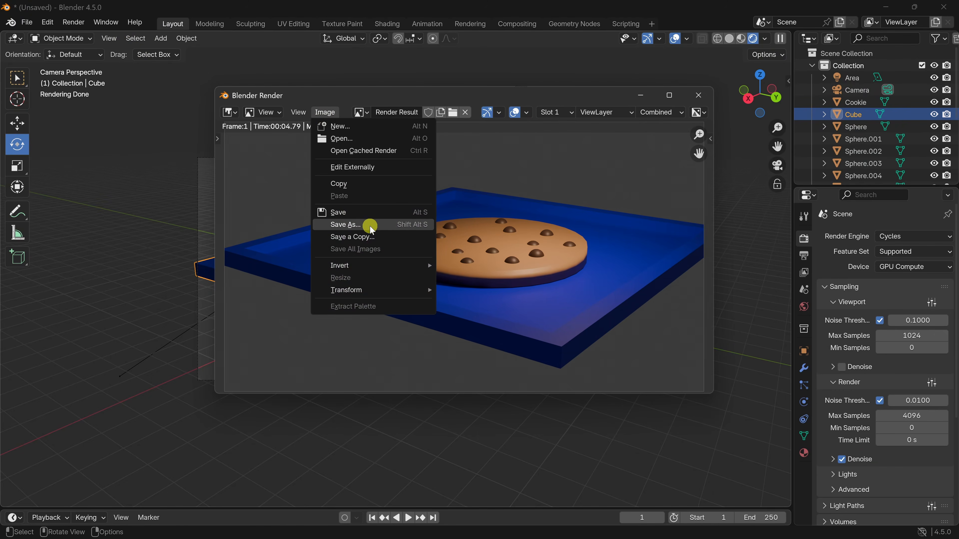
click(560, 173)
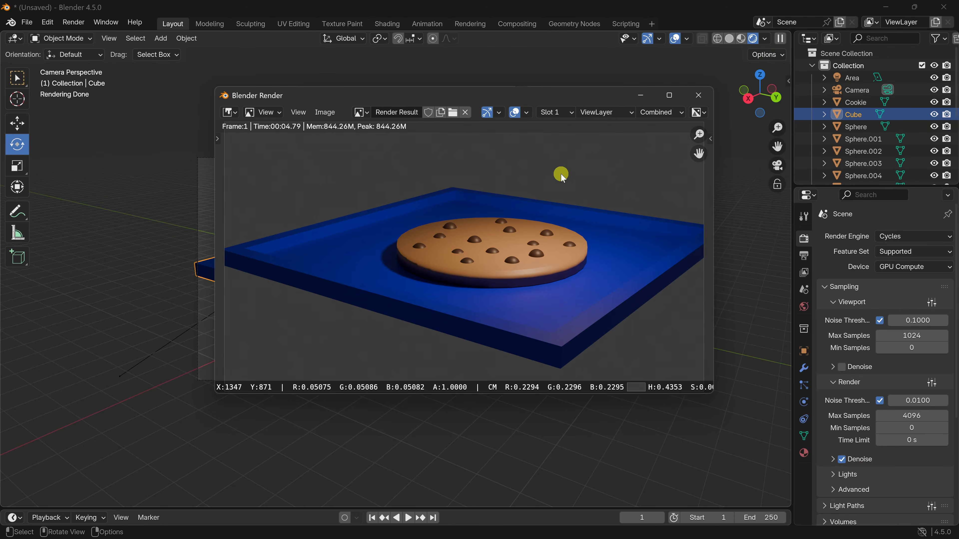